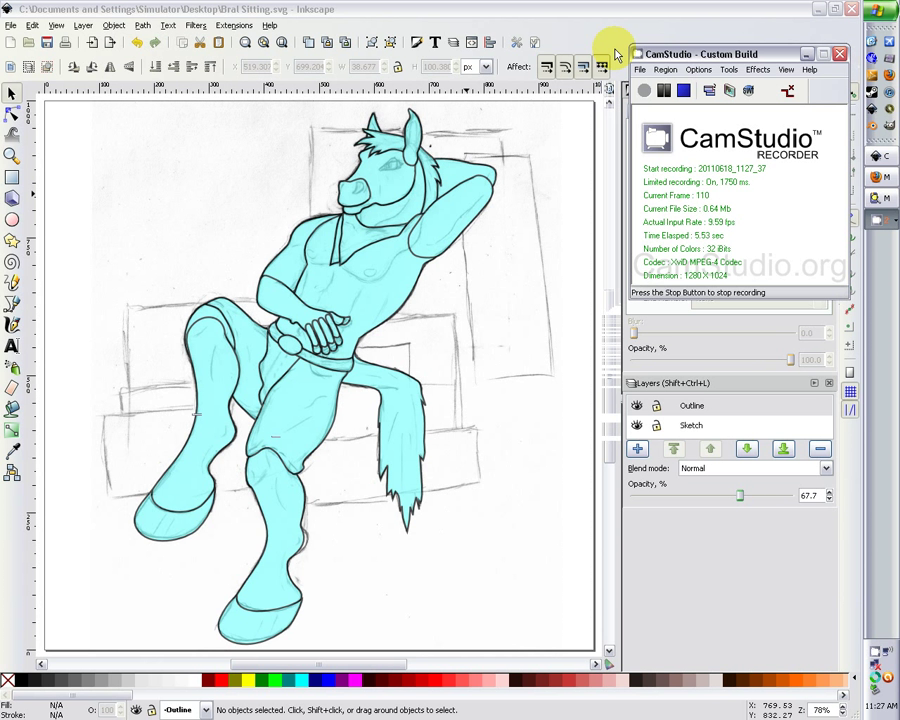
- Check the arm, torso, shoulder and lower-leg paths, briefly hiding the Sketch layer to compare outlines
click(392, 15)
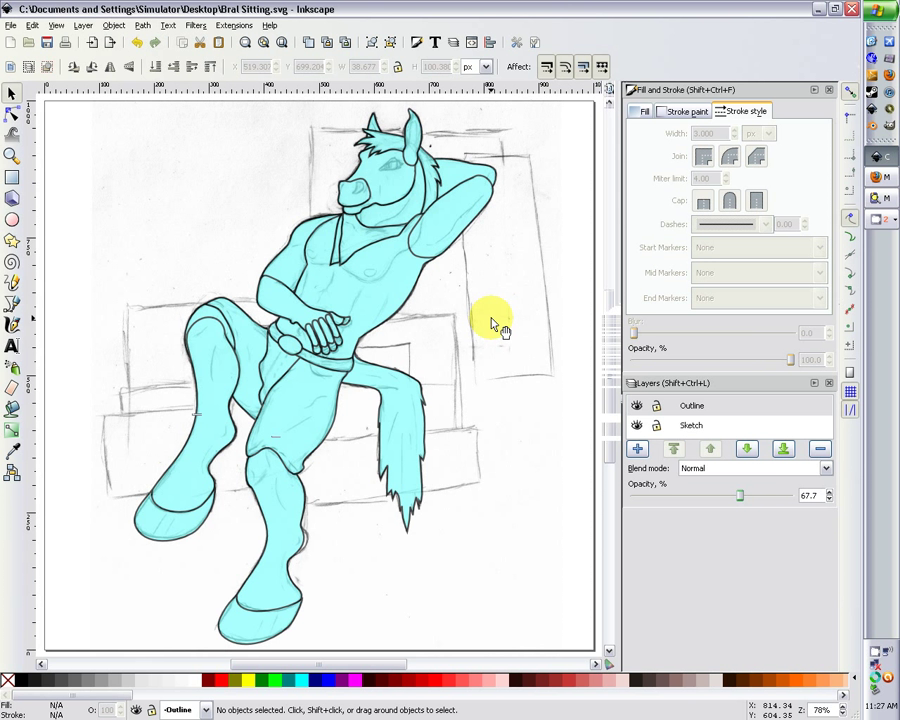
scroll(496, 322, up, 2)
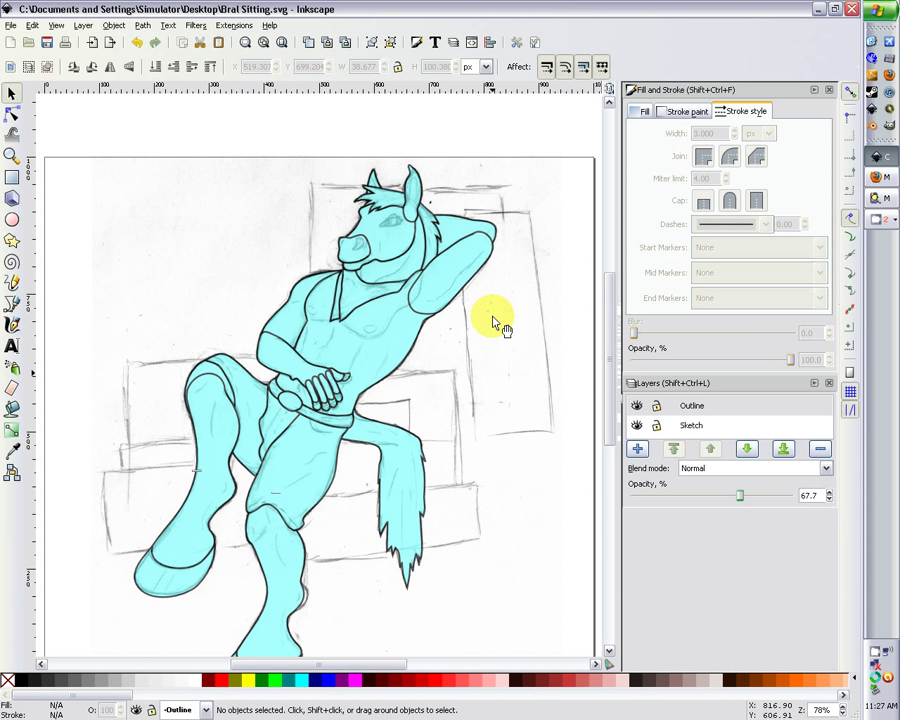
scroll(496, 322, down, 2)
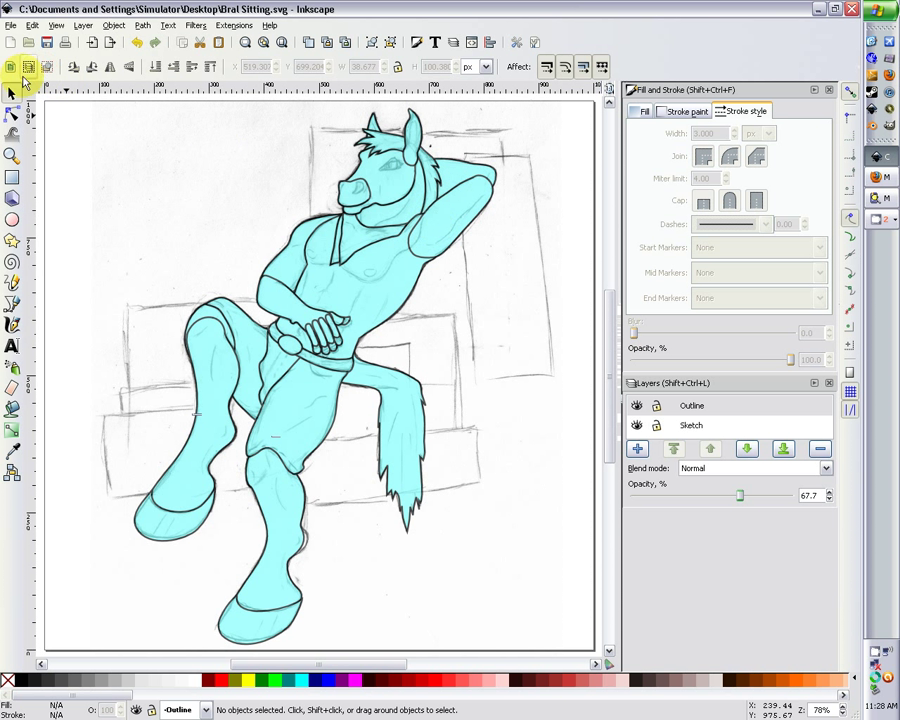
drag(208, 320, 237, 355)
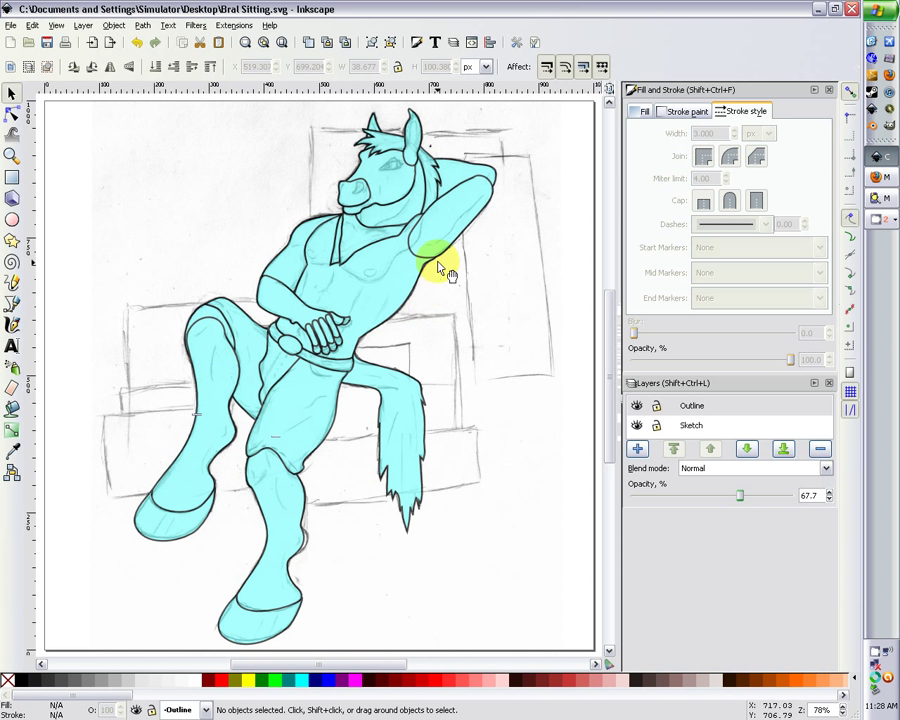
click(420, 236)
click(405, 244)
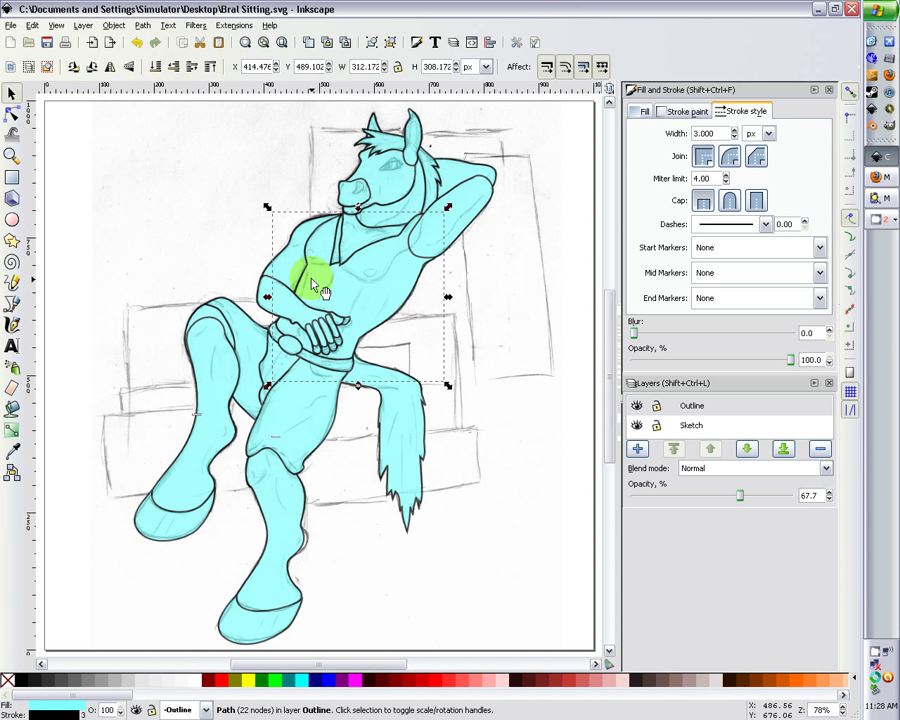
click(274, 283)
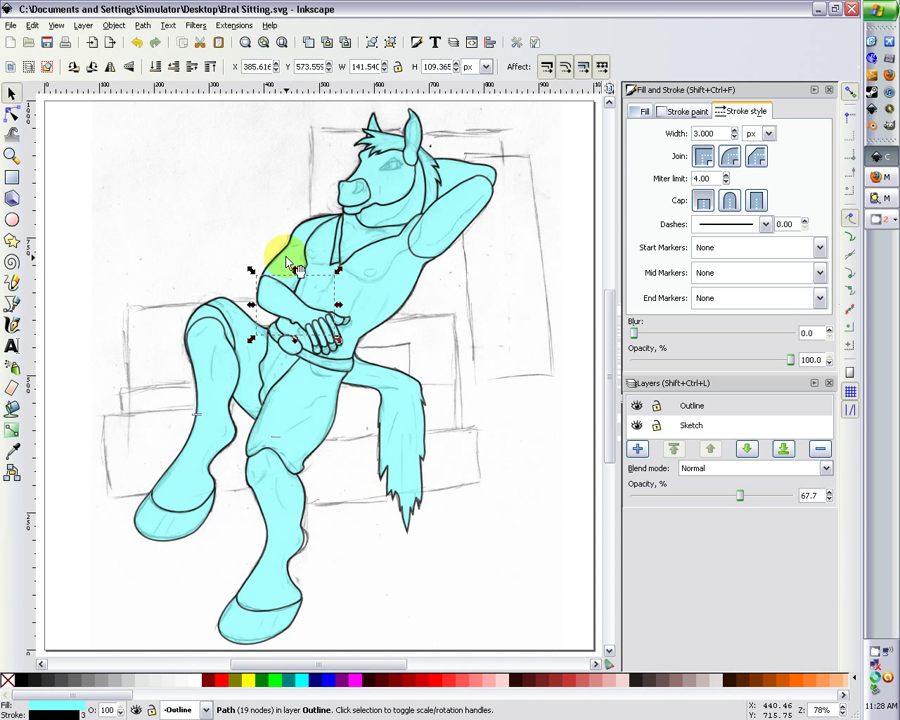
click(291, 264)
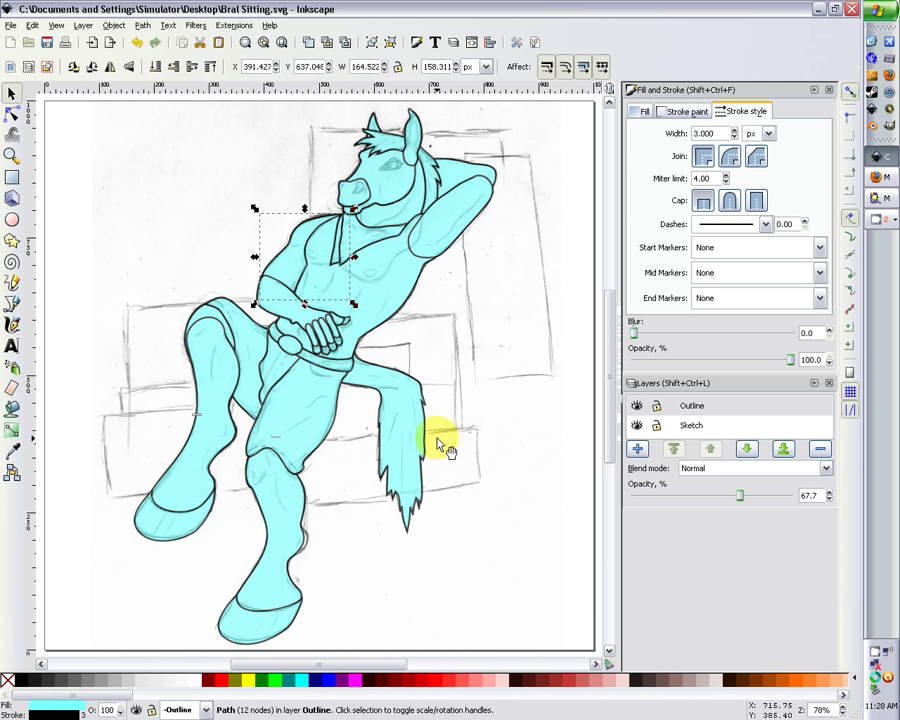
click(290, 506)
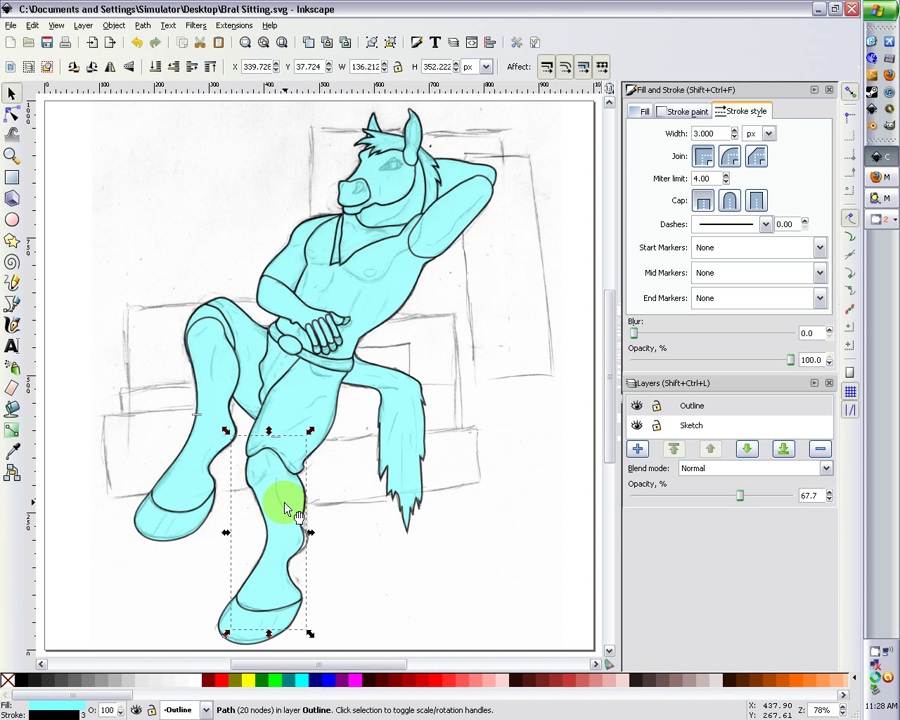
click(636, 426)
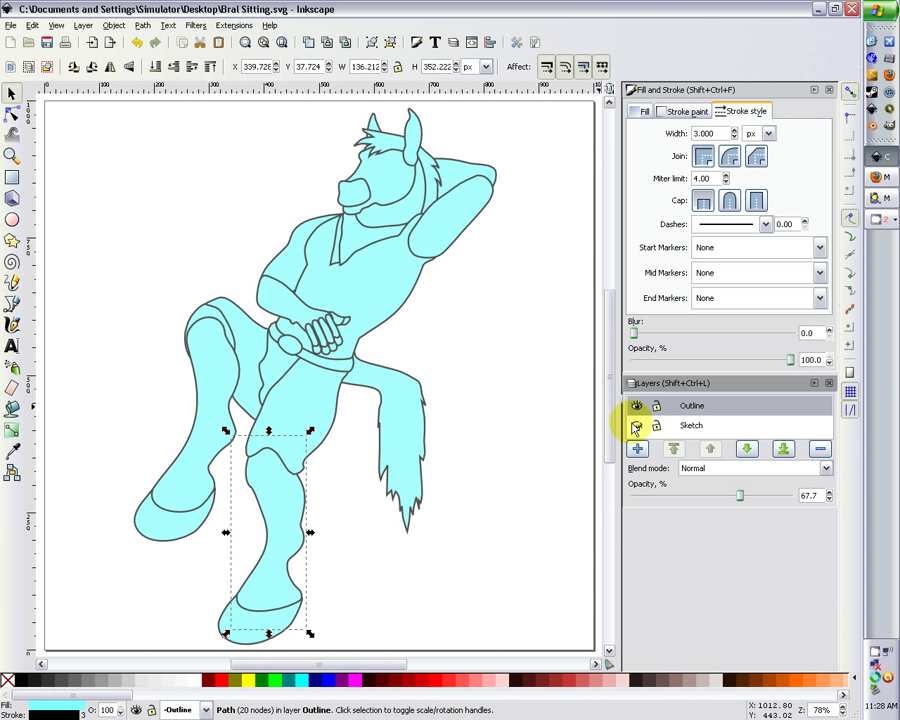
click(636, 426)
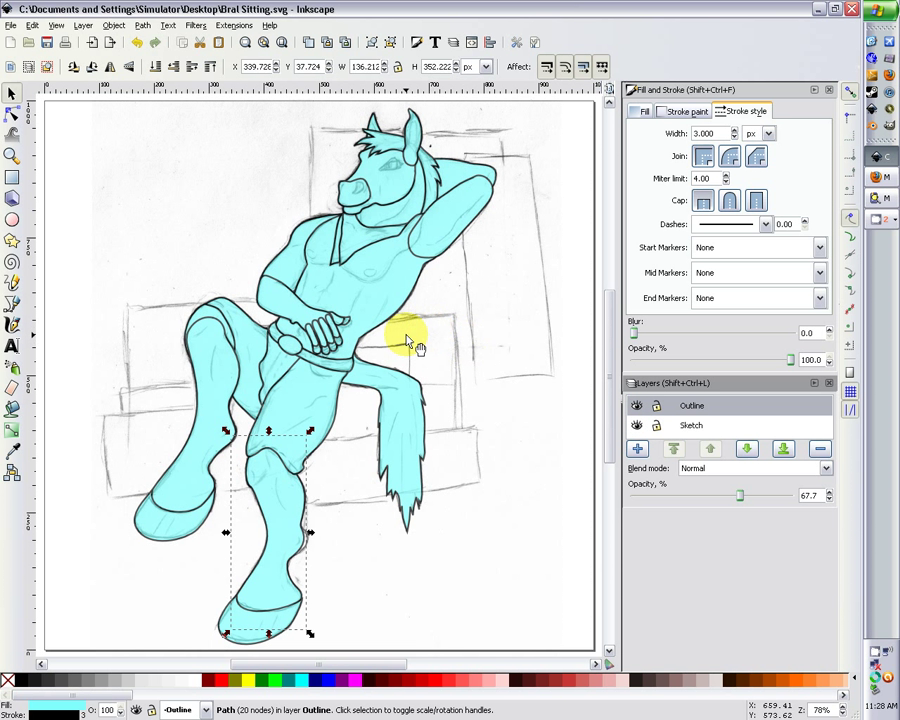
scroll(408, 340, down, 4)
click(345, 363)
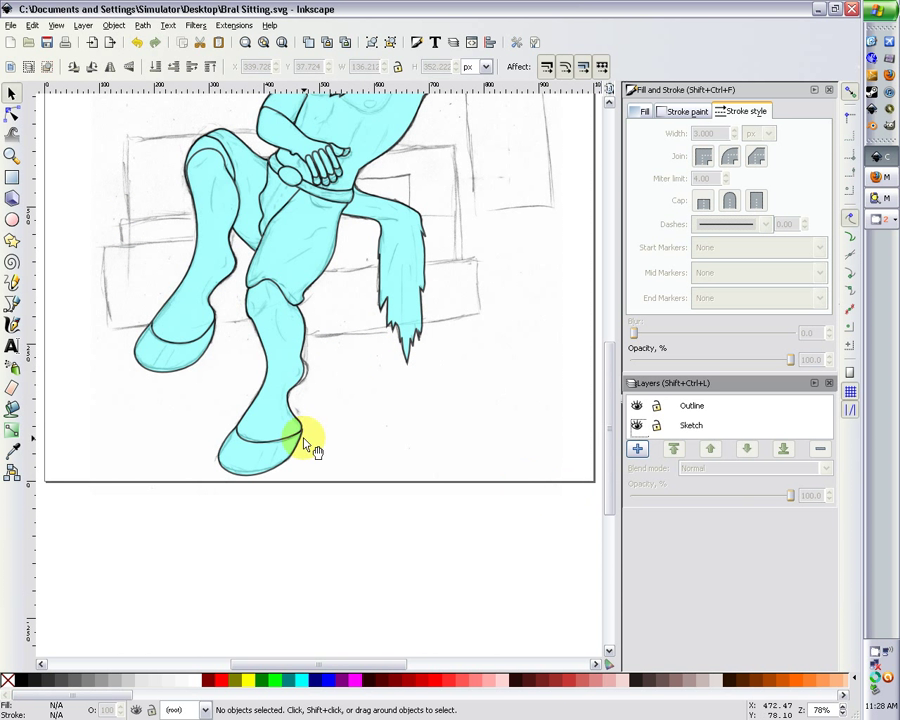
- Zoom in on the lower leg and drag a cusp node on its right edge slightly up-left
click(274, 356)
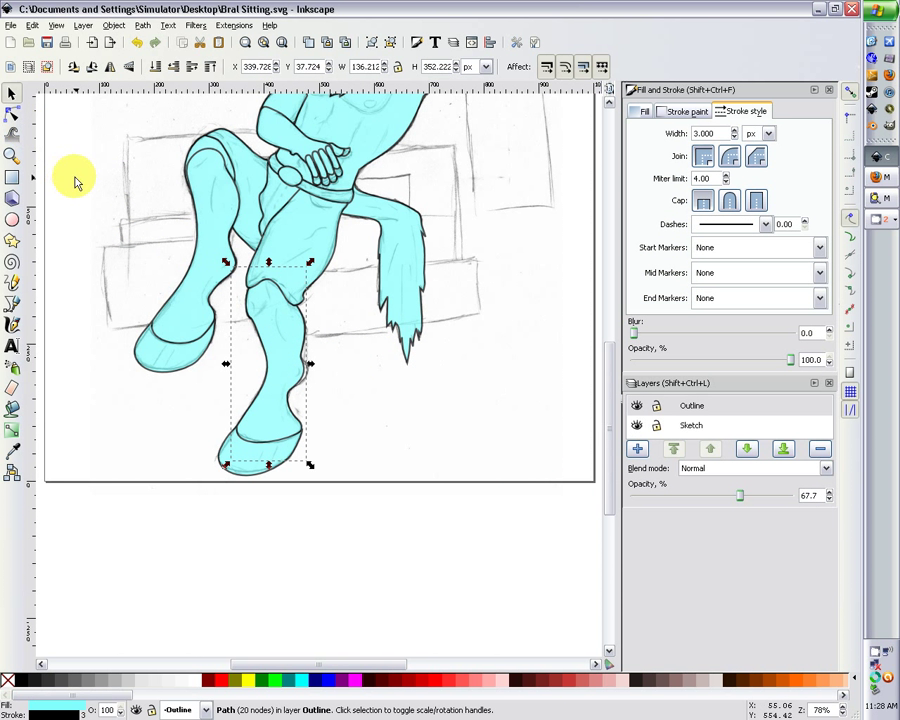
key(plus)
key(plus)
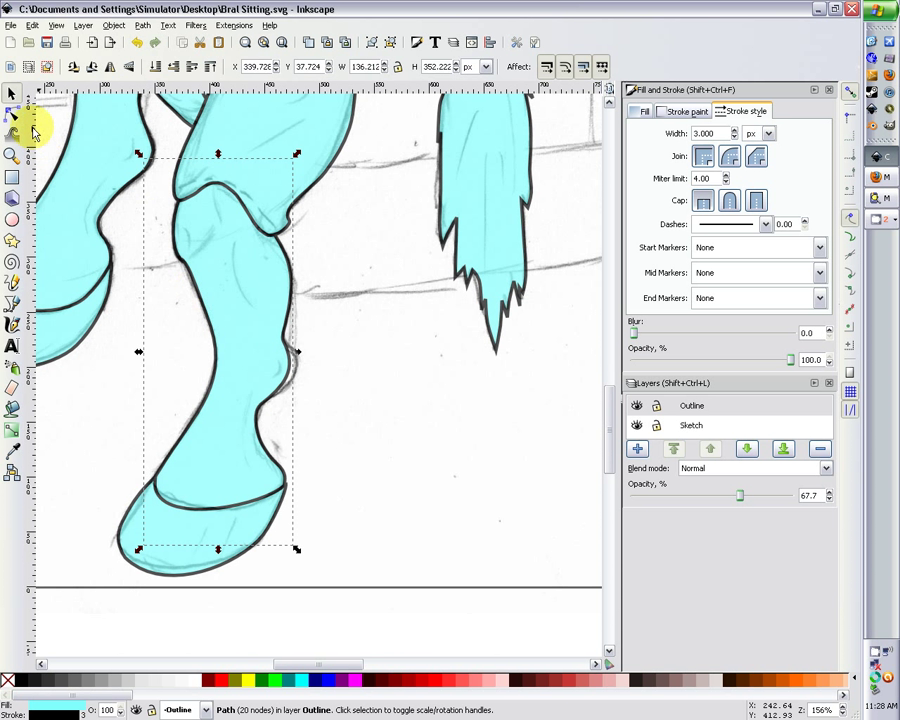
click(17, 118)
drag(287, 317, 284, 350)
drag(247, 400, 265, 425)
click(342, 398)
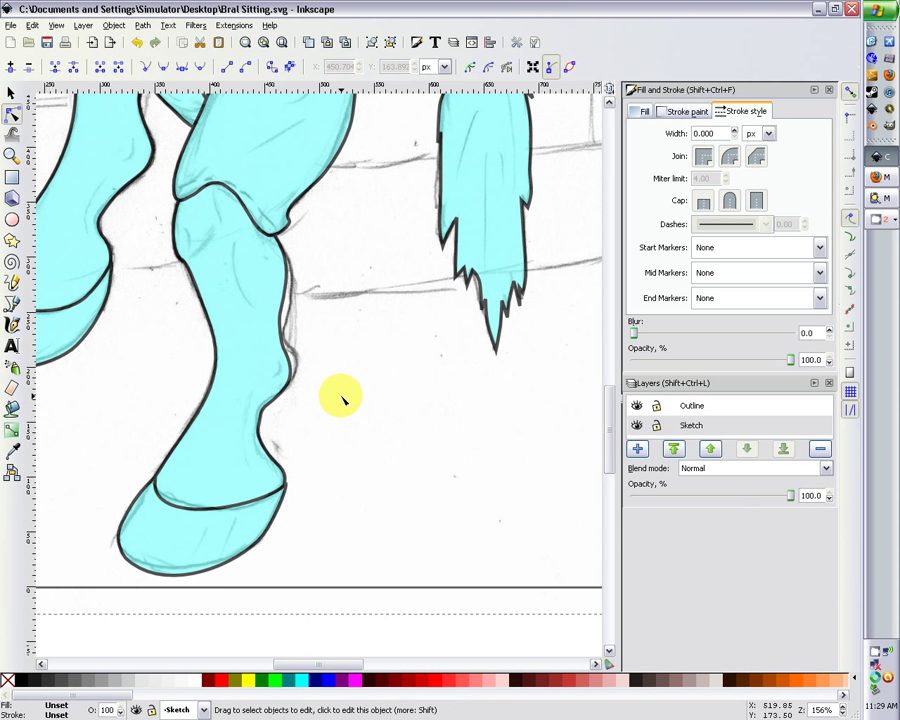
scroll(342, 398, down, 2)
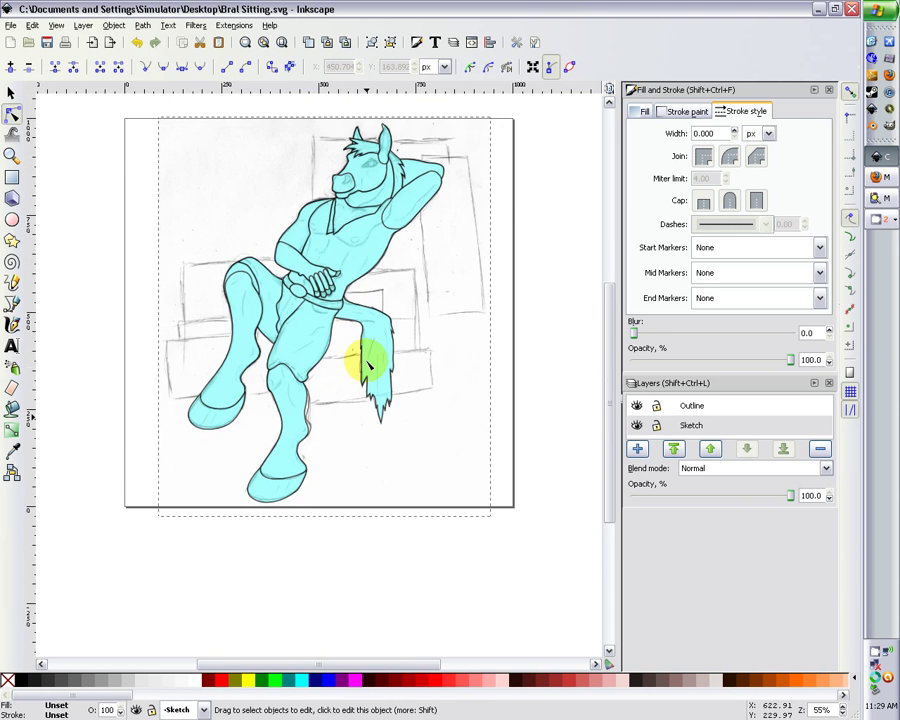
scroll(364, 360, up, 4)
scroll(368, 366, up, 2)
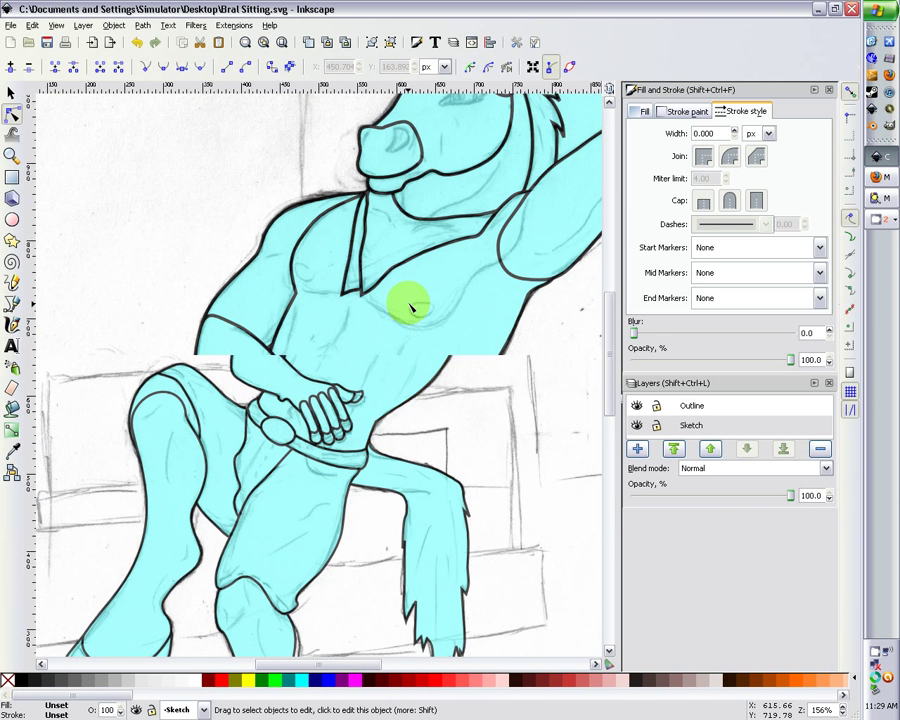
scroll(410, 307, down, 3)
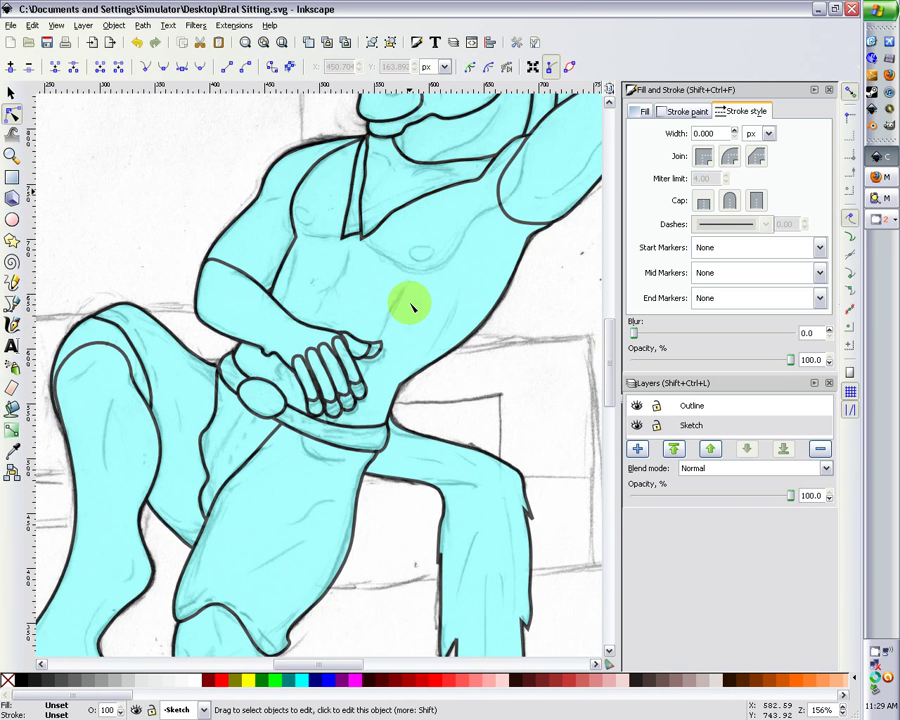
scroll(410, 305, up, 4)
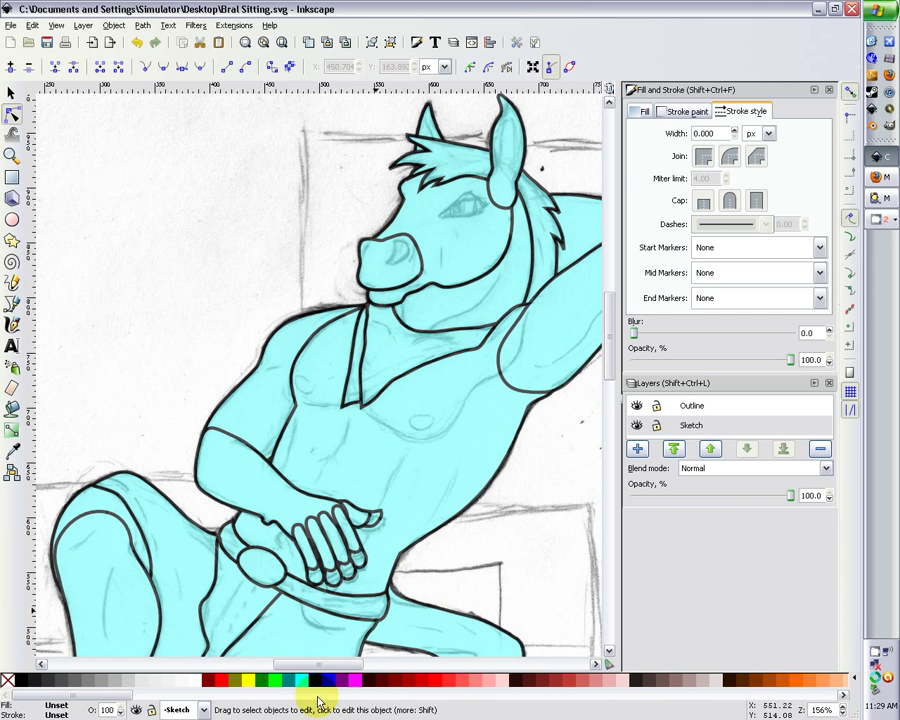
drag(333, 664, 358, 666)
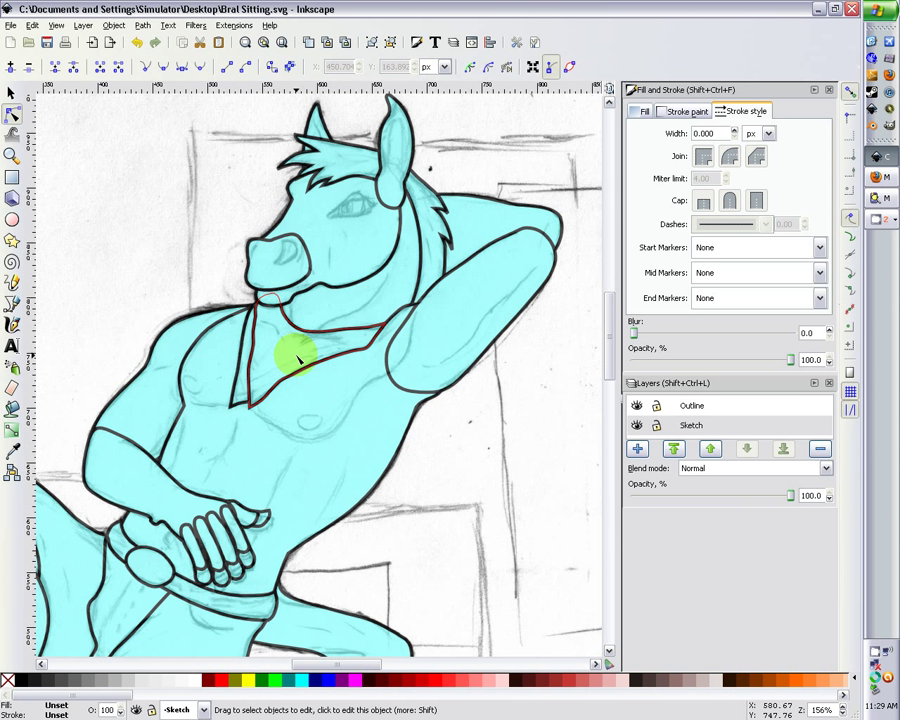
- Nudge a node on the raised arm's outline slightly with the Node tool
scroll(297, 360, down, 2)
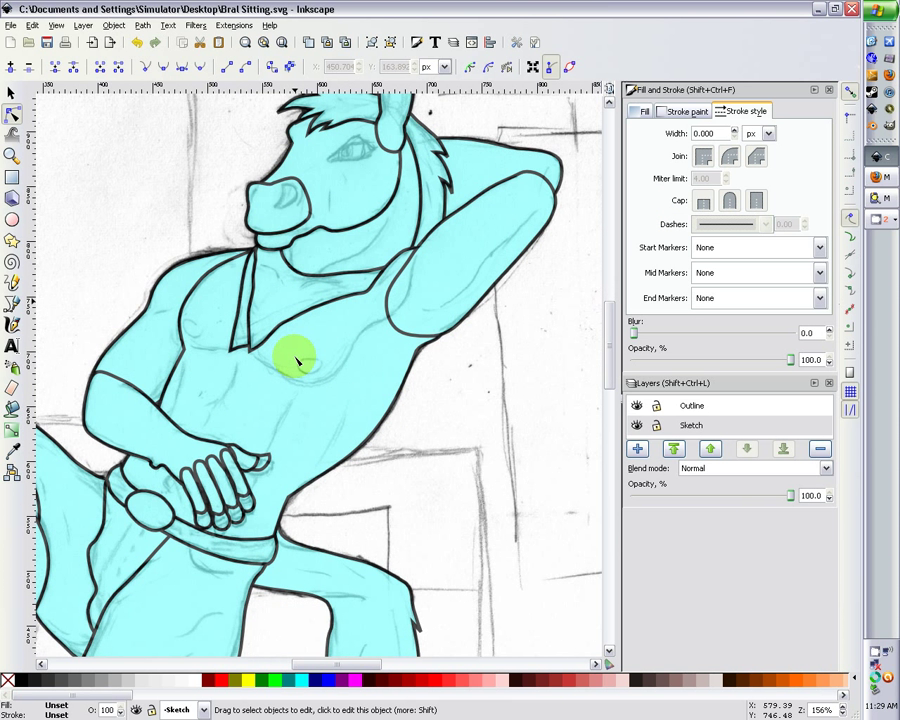
scroll(297, 362, up, 2)
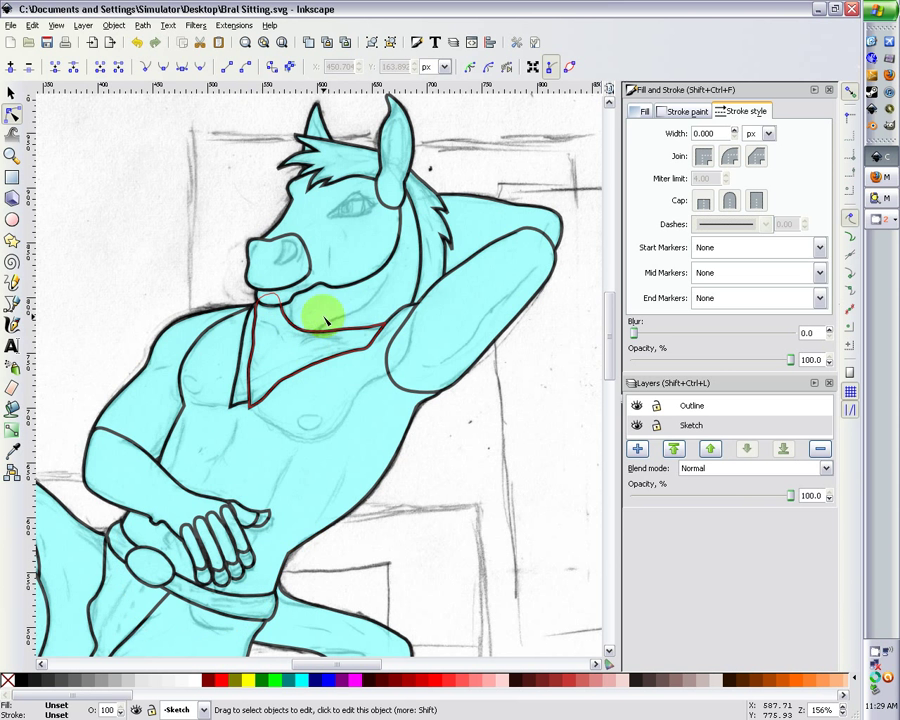
click(448, 264)
drag(452, 268, 457, 271)
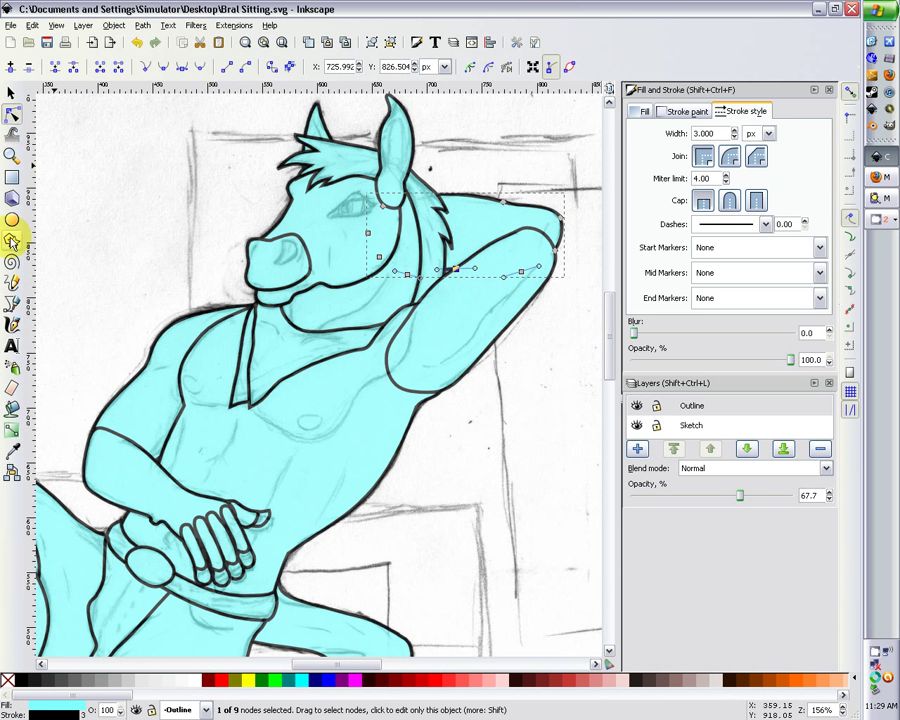
- Draw a closed six-corner straight-segment shape over the armpit beneath the raised arm
click(12, 302)
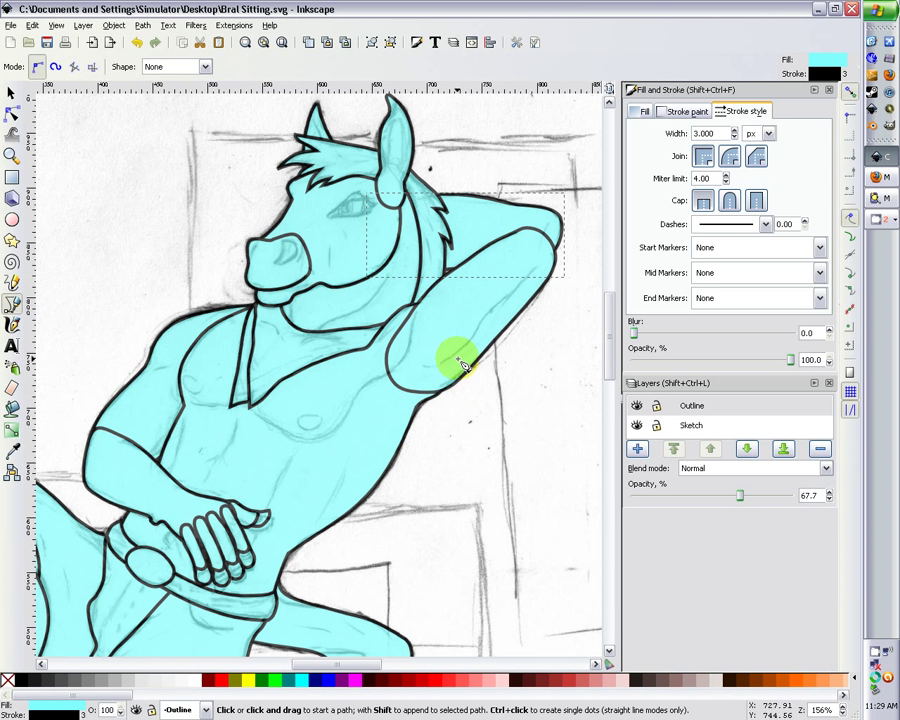
click(427, 309)
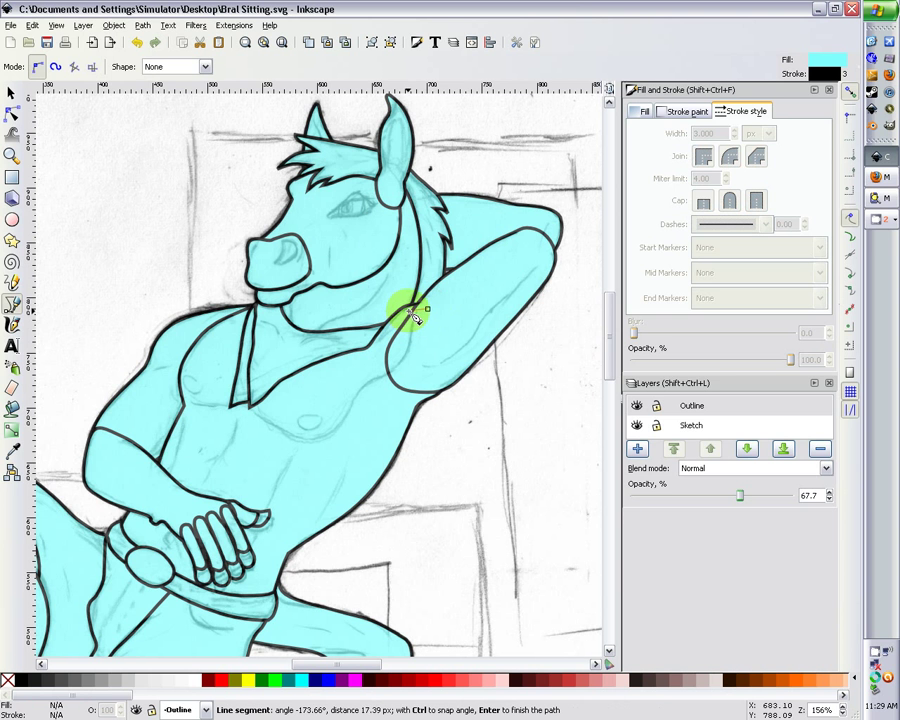
click(373, 371)
click(385, 402)
click(408, 405)
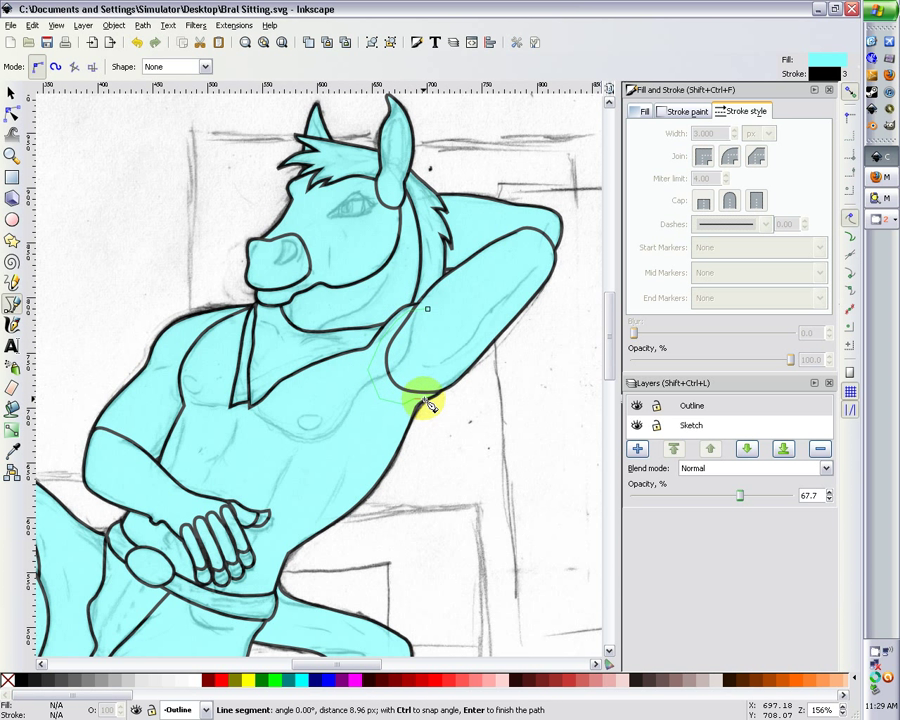
click(430, 400)
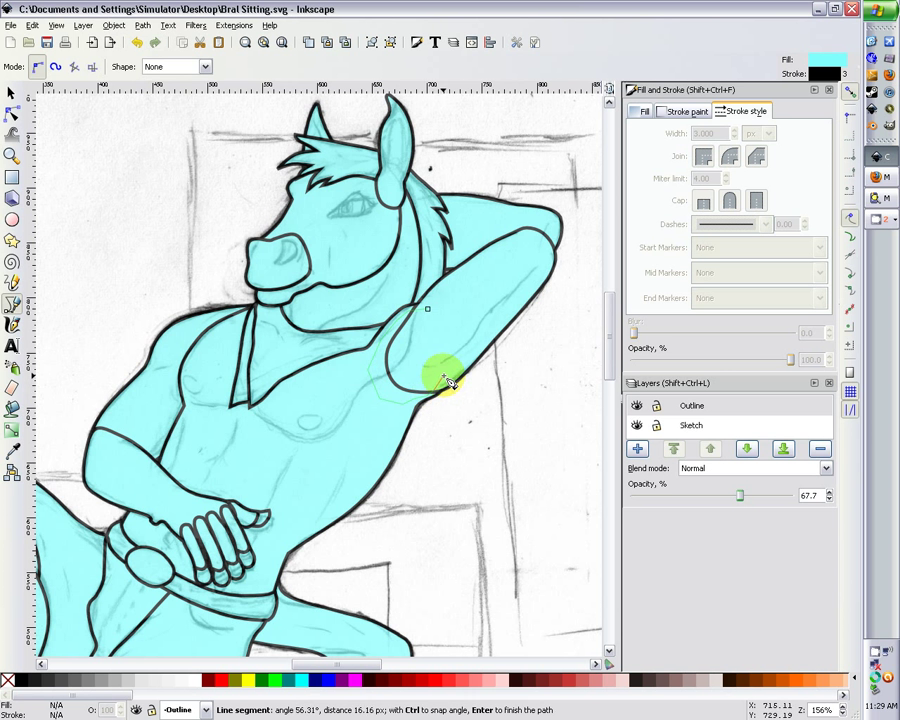
click(430, 348)
click(427, 309)
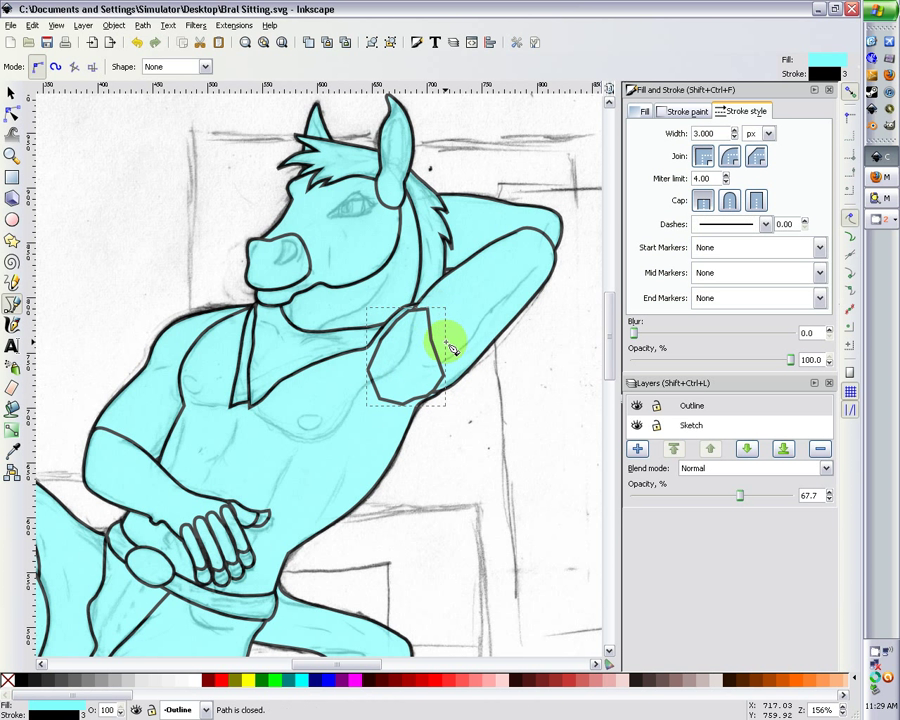
- Remove the outline from the new armpit shape and shift it slightly into place
click(679, 114)
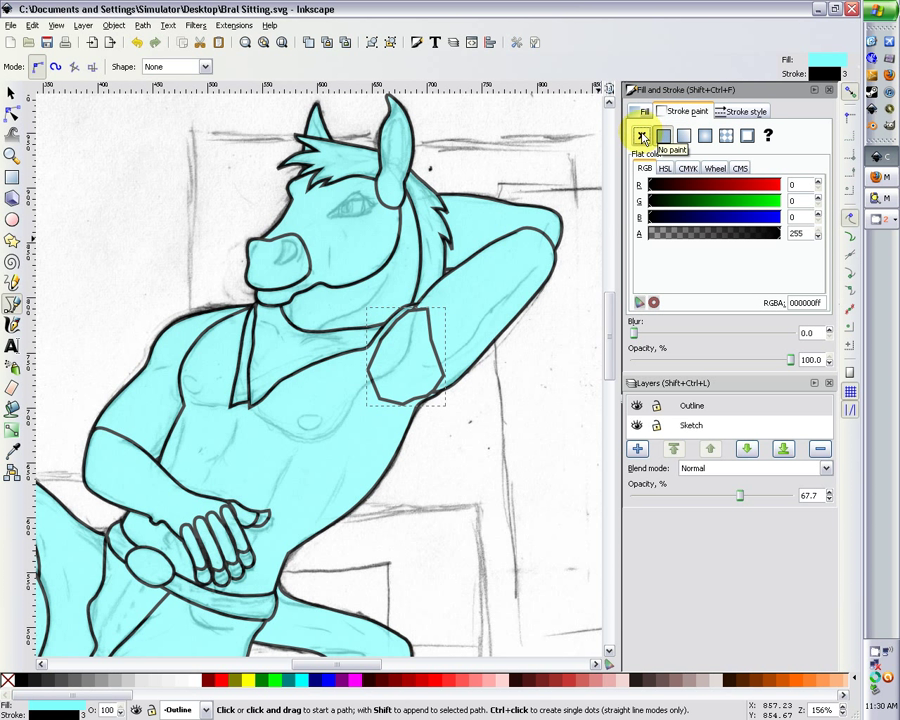
click(641, 136)
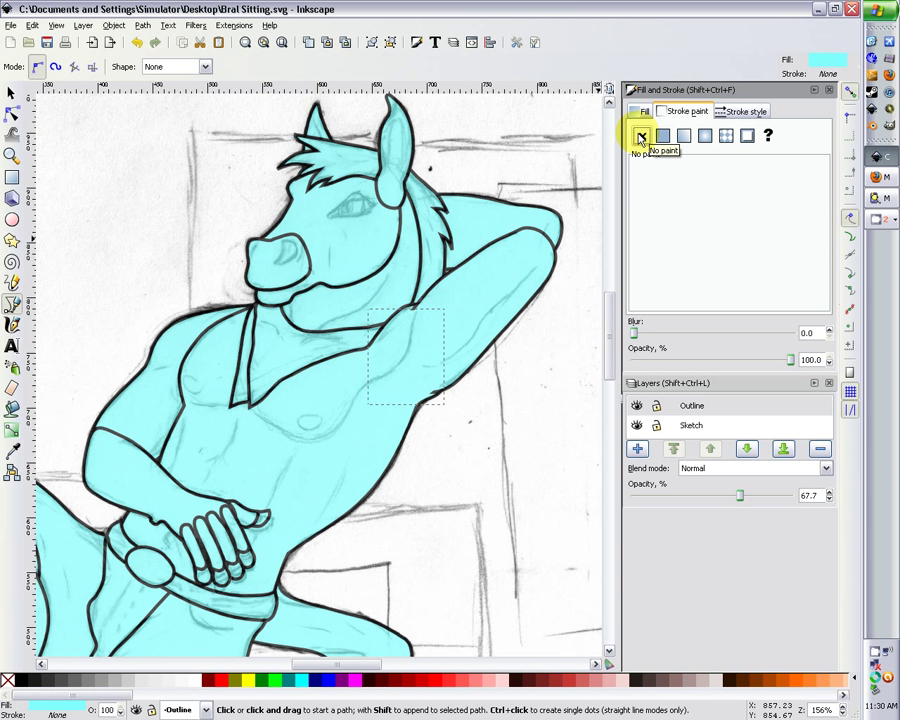
click(10, 92)
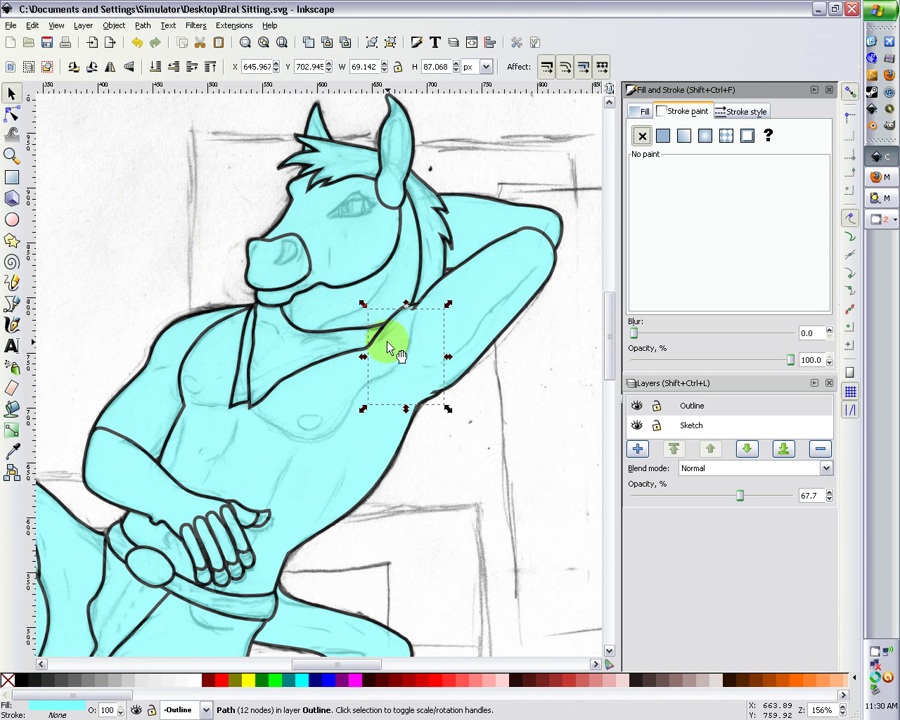
mouse_move(397, 360)
mouse_down()
mouse_move(420, 360)
mouse_move(418, 271)
mouse_move(378, 225)
mouse_move(316, 275)
mouse_move(354, 375)
mouse_move(398, 376)
mouse_move(412, 358)
mouse_up()
- Drag the raised arm outline's armpit and upper nodes to fit the sketch
click(14, 116)
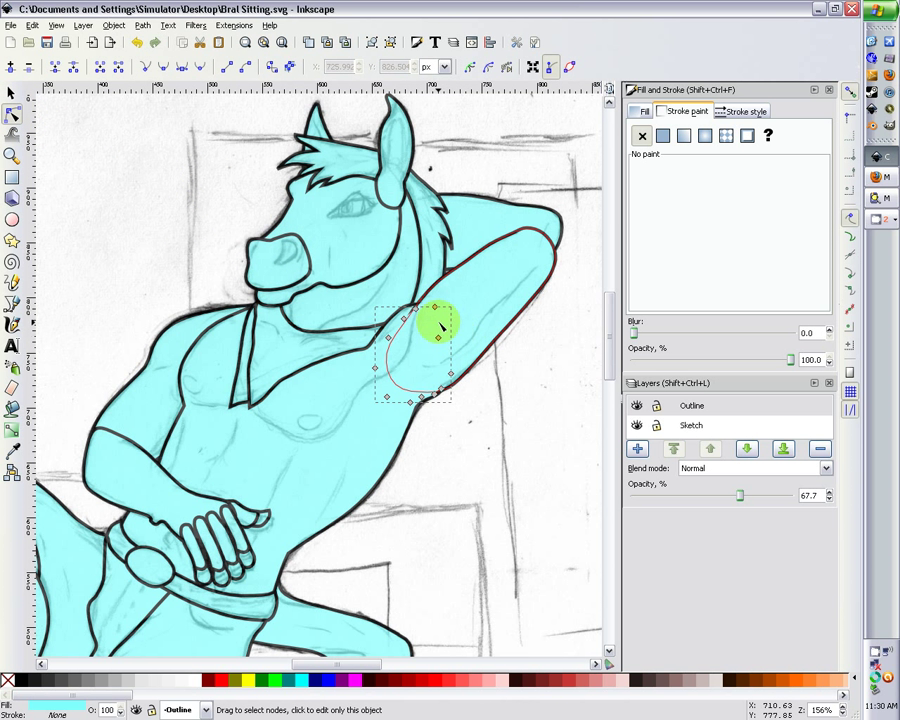
mouse_move(417, 311)
mouse_down()
mouse_move(404, 316)
mouse_move(429, 301)
mouse_up()
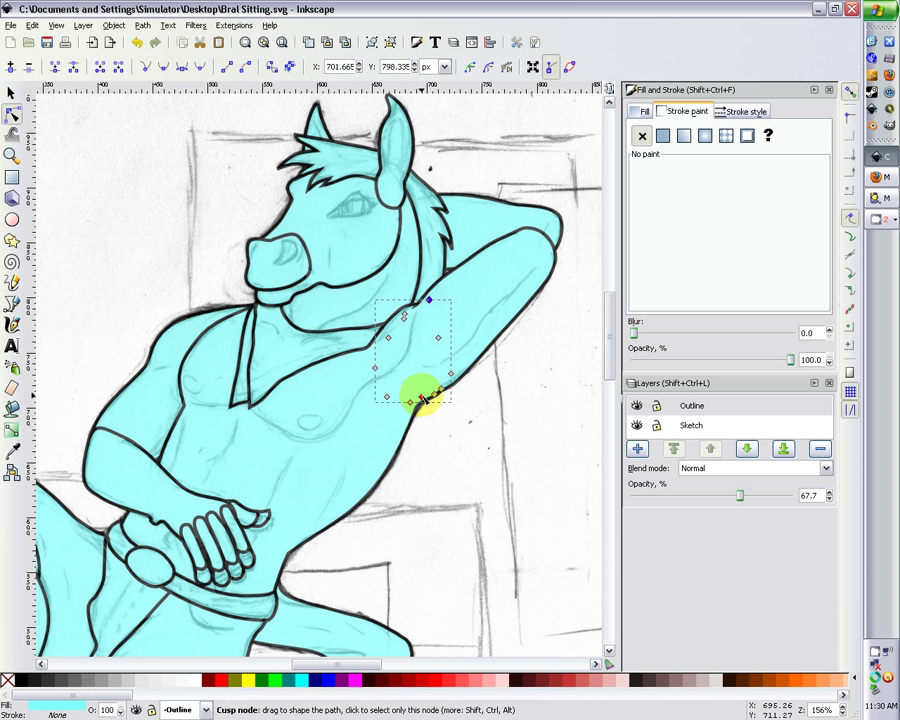
mouse_move(424, 398)
mouse_down()
mouse_move(436, 390)
mouse_move(431, 398)
mouse_up()
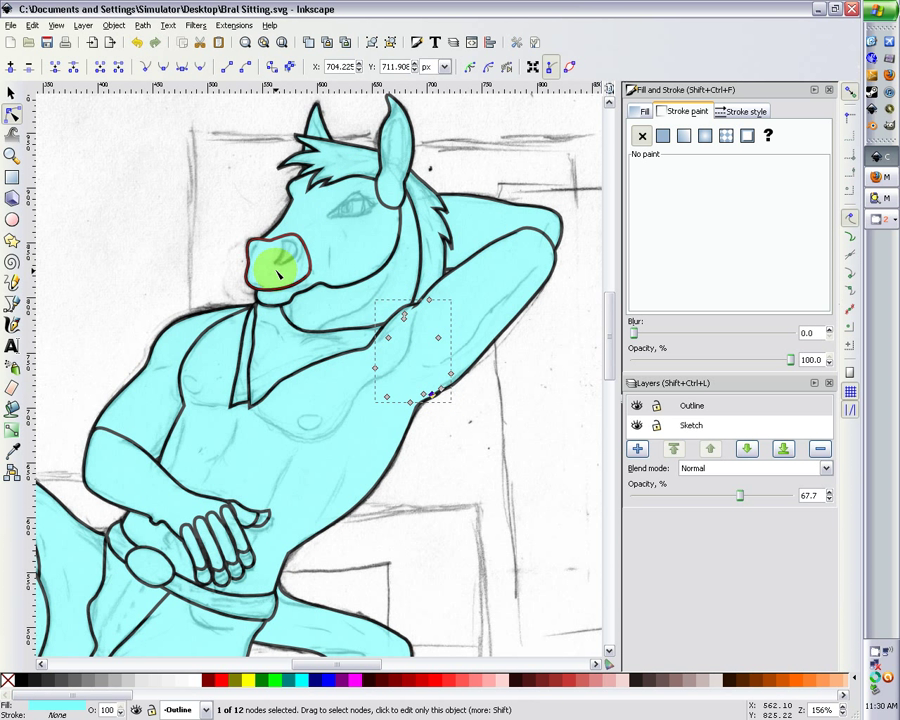
click(550, 248)
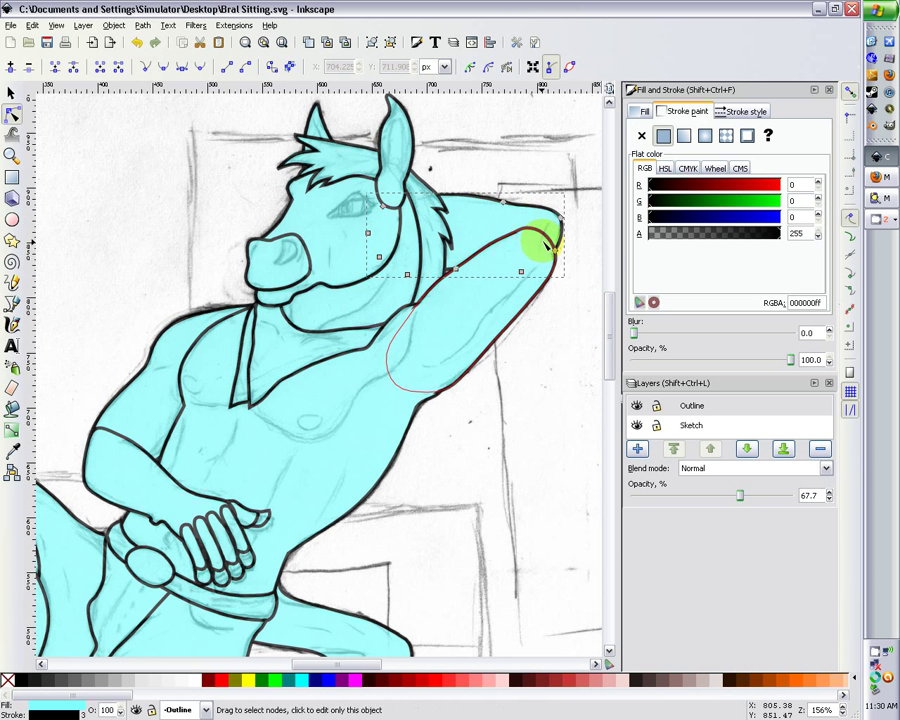
drag(555, 250, 554, 250)
- Draw a closed cyan fill shape covering the gap along the arm's upper edge
click(16, 306)
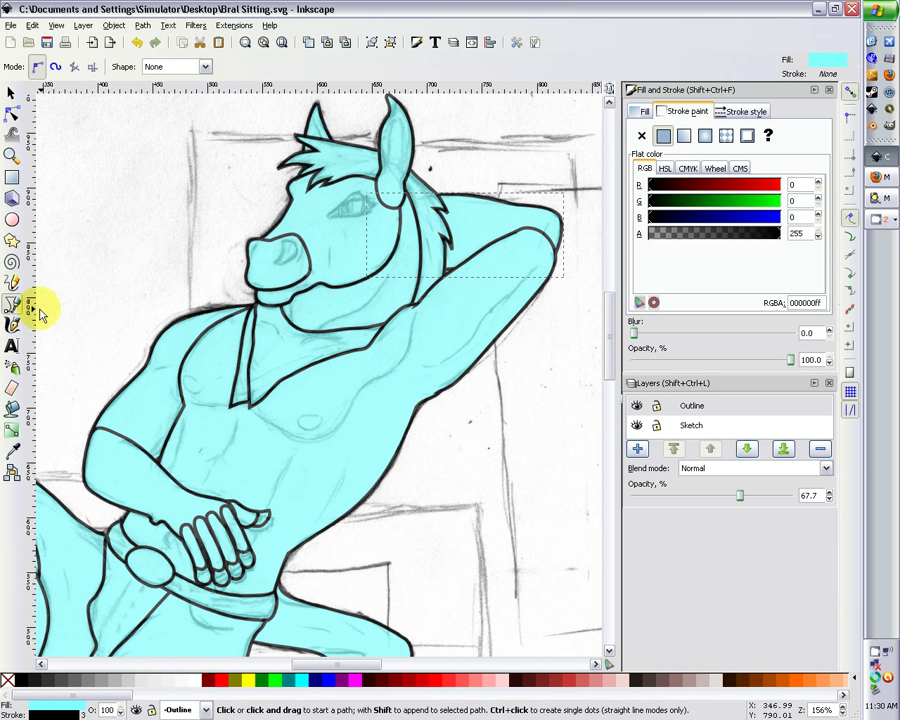
click(557, 243)
click(496, 226)
click(556, 226)
click(556, 245)
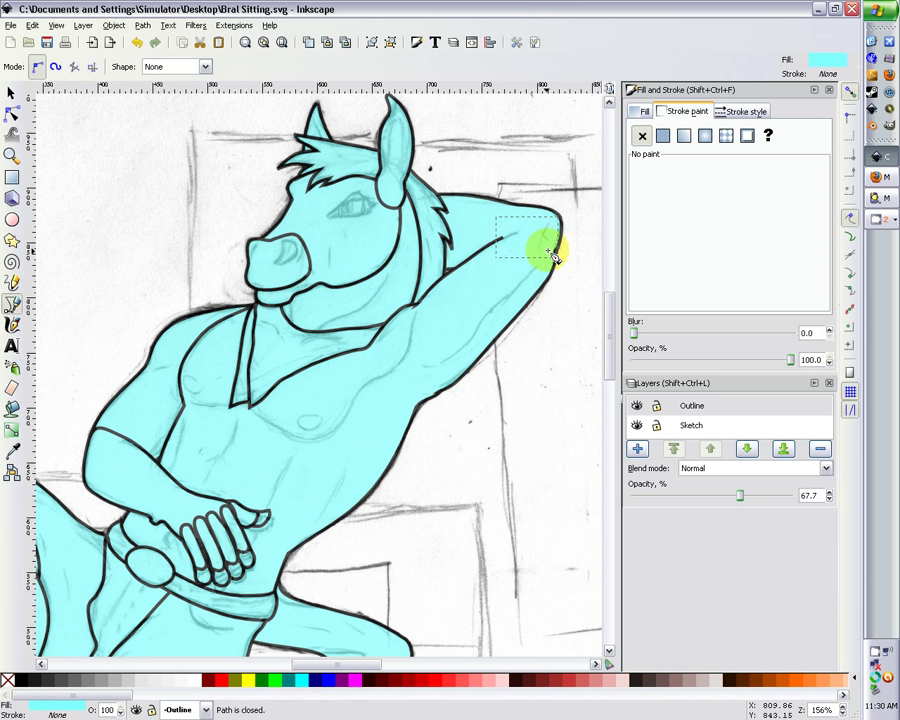
- Insert a node on the torso outline's side, move it, then undo the move
scroll(518, 284, down, 4)
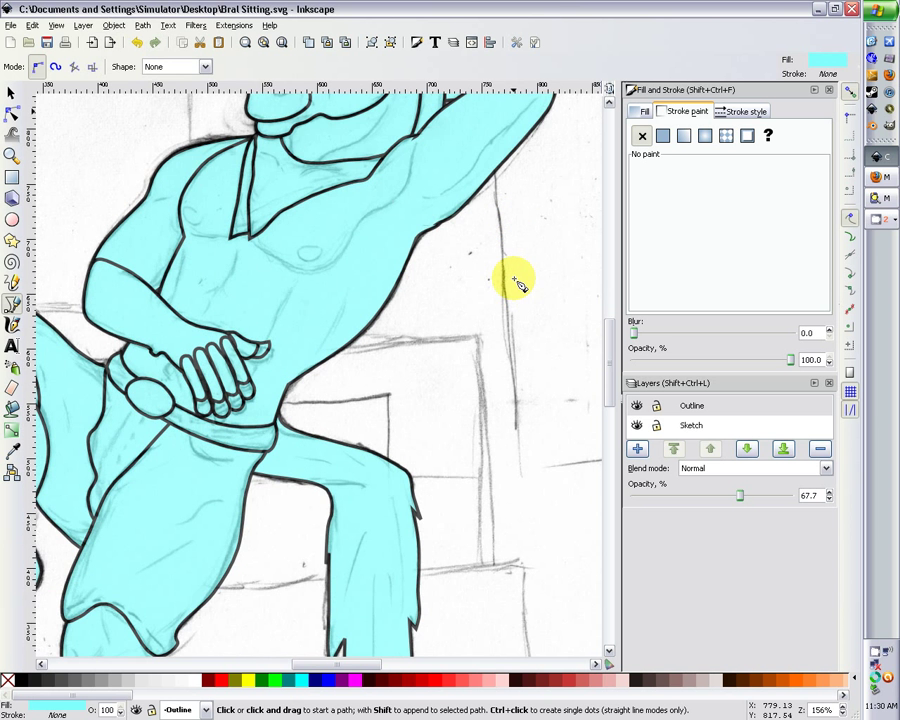
click(12, 113)
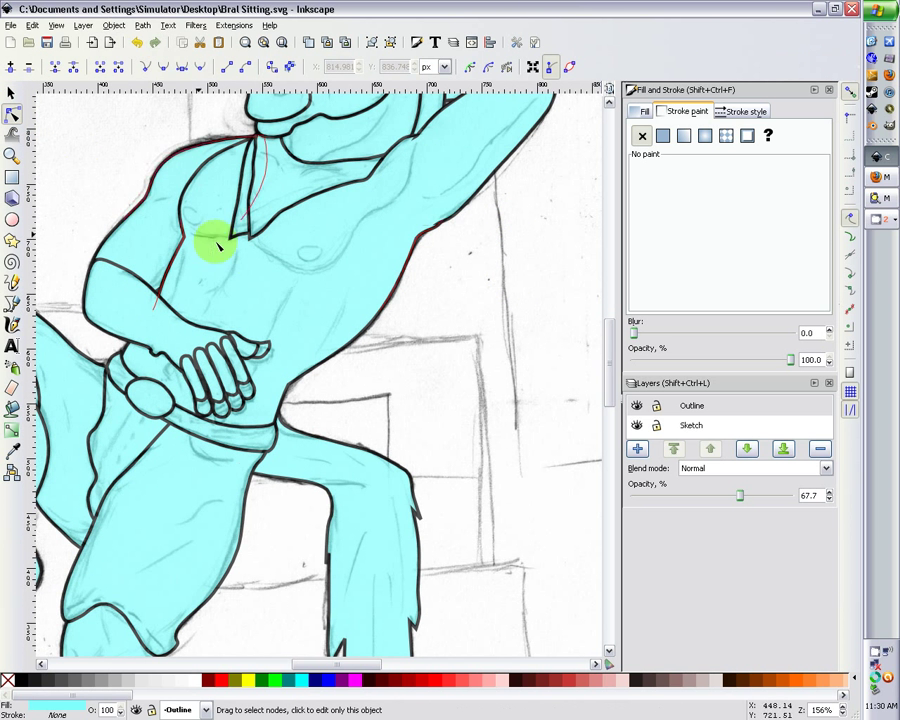
click(345, 250)
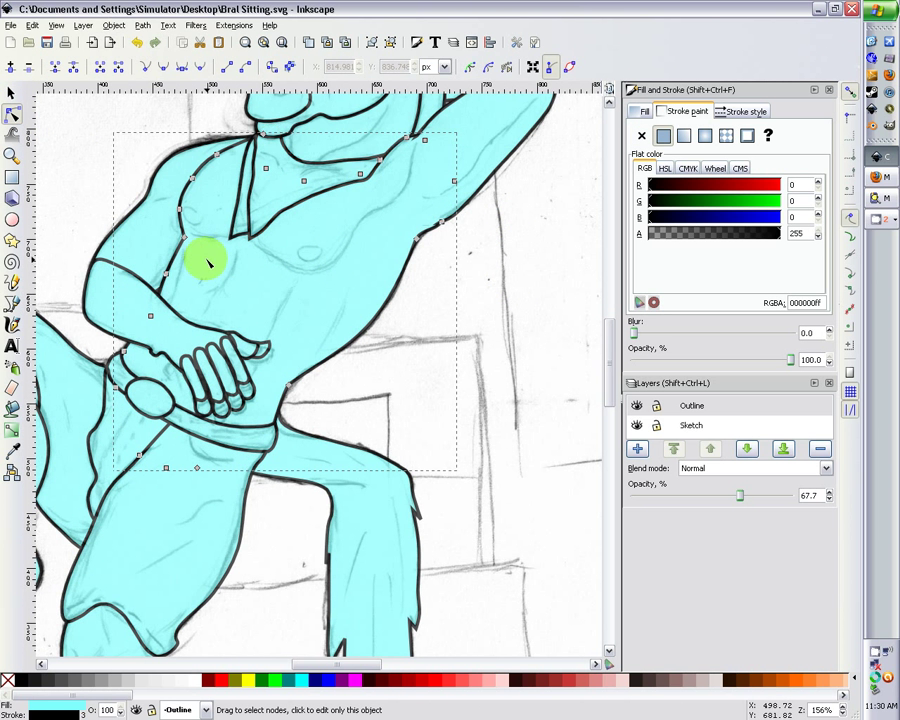
double_click(374, 325)
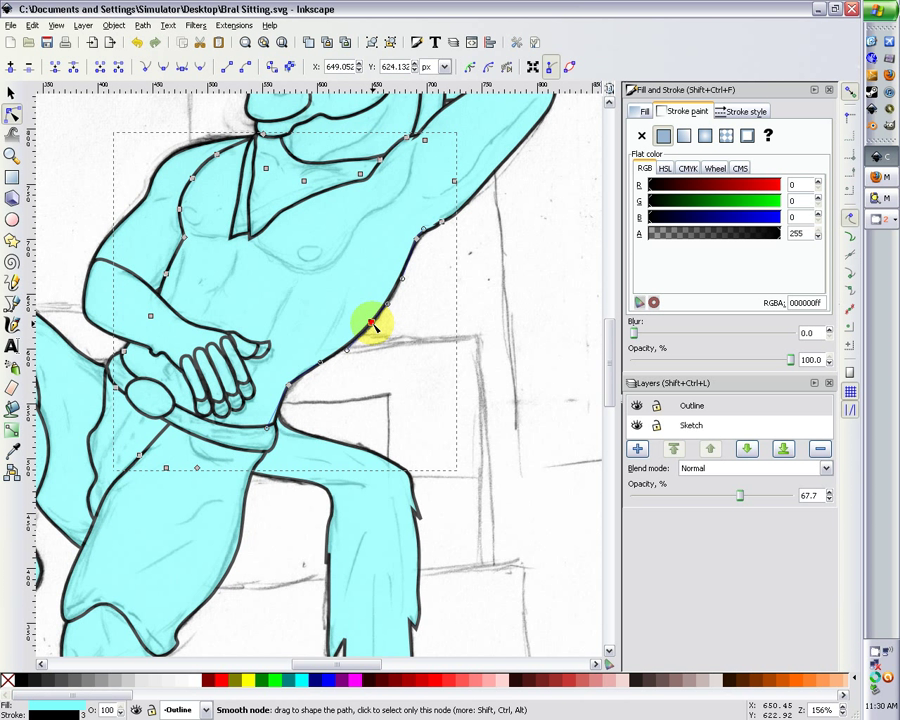
mouse_move(371, 323)
mouse_down()
mouse_move(368, 316)
mouse_move(380, 328)
mouse_up()
key(ctrl+z)
scroll(383, 345, up, 2)
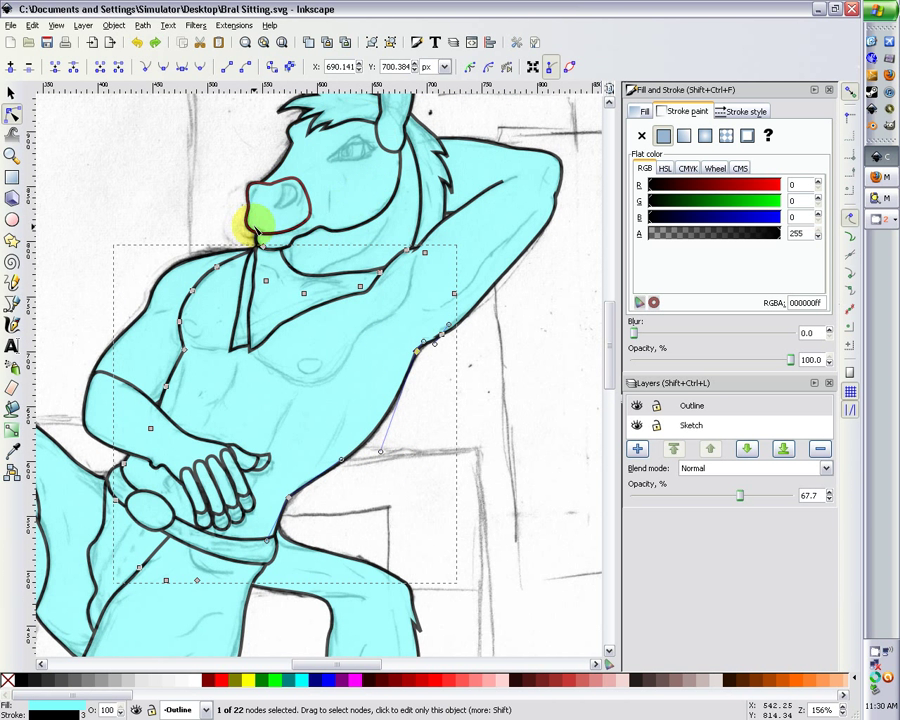
- Drag the shoulder node's handles to bend the left shoulder curve toward the sketch
click(193, 290)
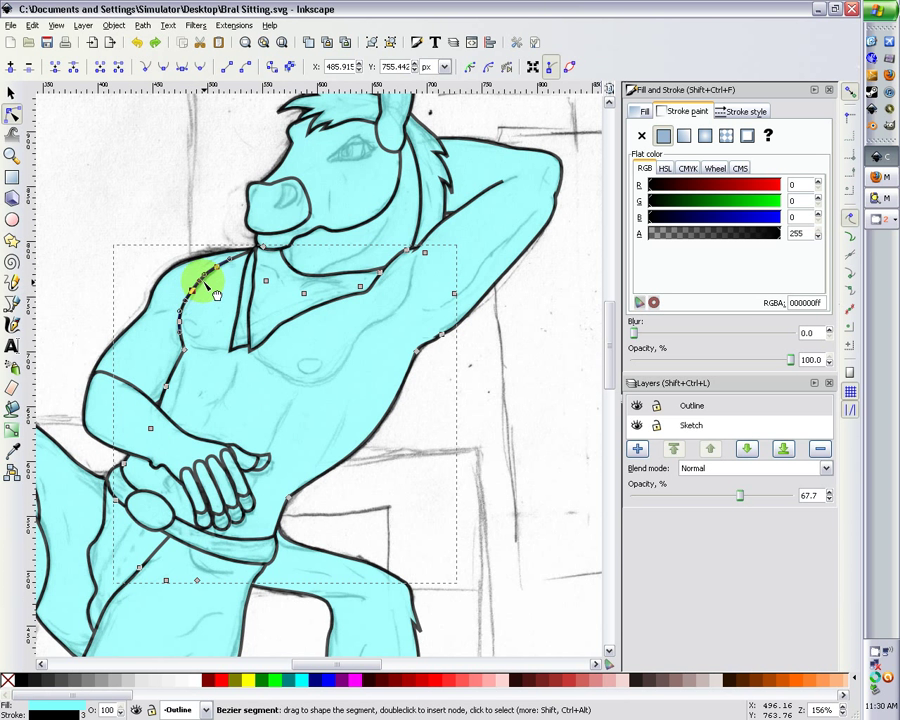
drag(208, 296, 190, 273)
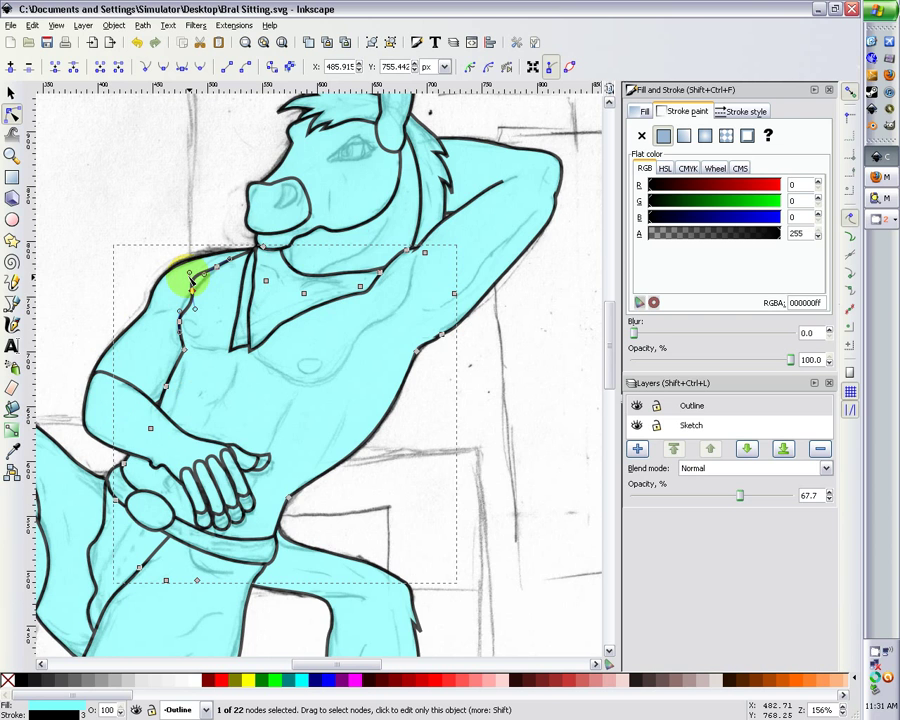
mouse_move(217, 296)
mouse_down()
mouse_move(187, 227)
mouse_move(145, 215)
mouse_move(126, 310)
mouse_move(213, 289)
mouse_move(205, 284)
mouse_up()
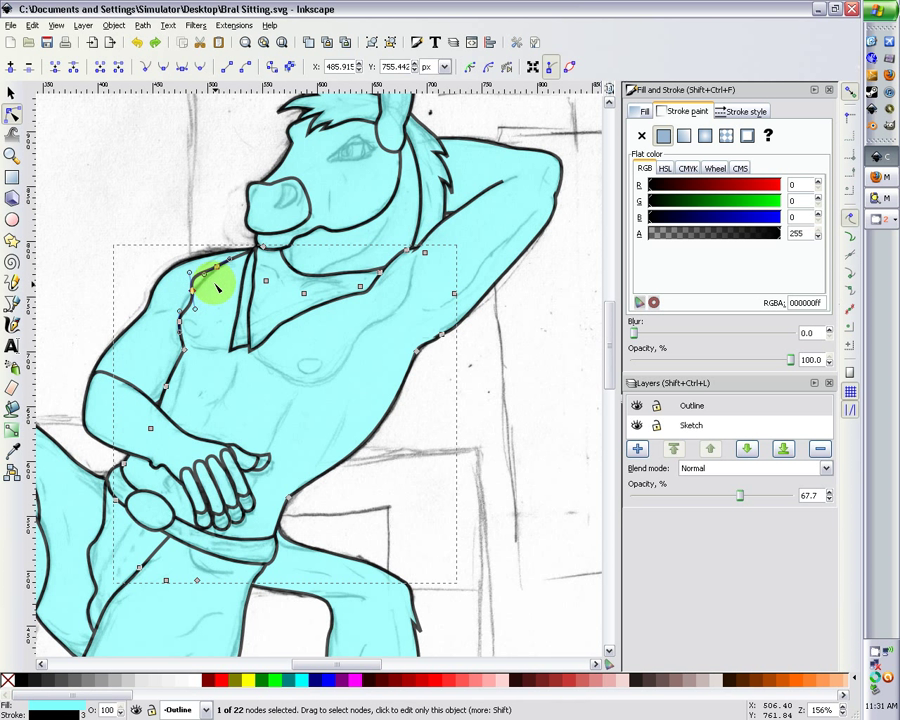
scroll(198, 300, down, 1)
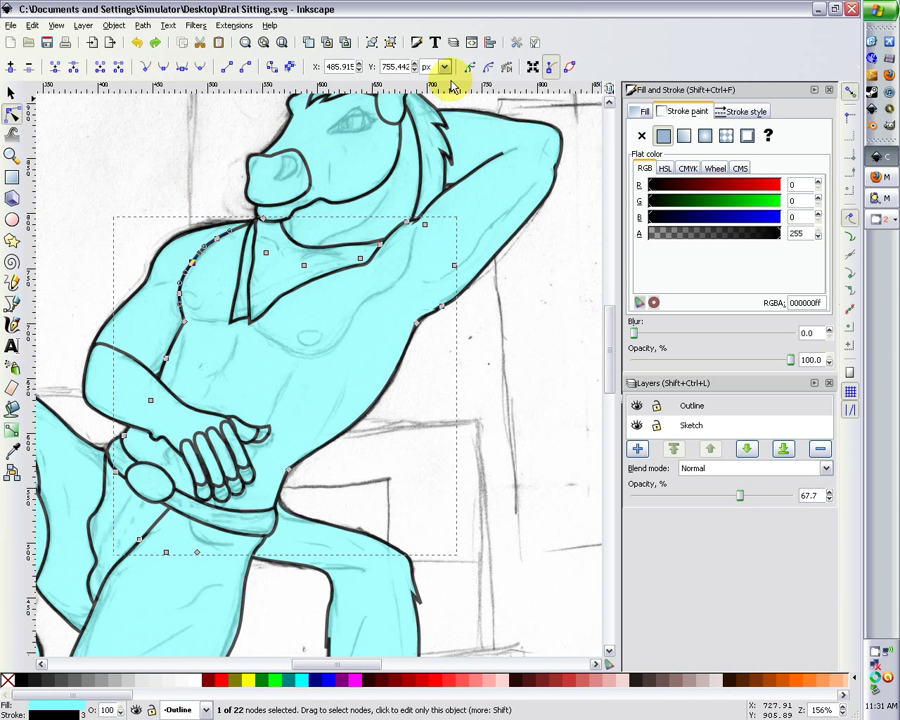
scroll(388, 110, up, 4)
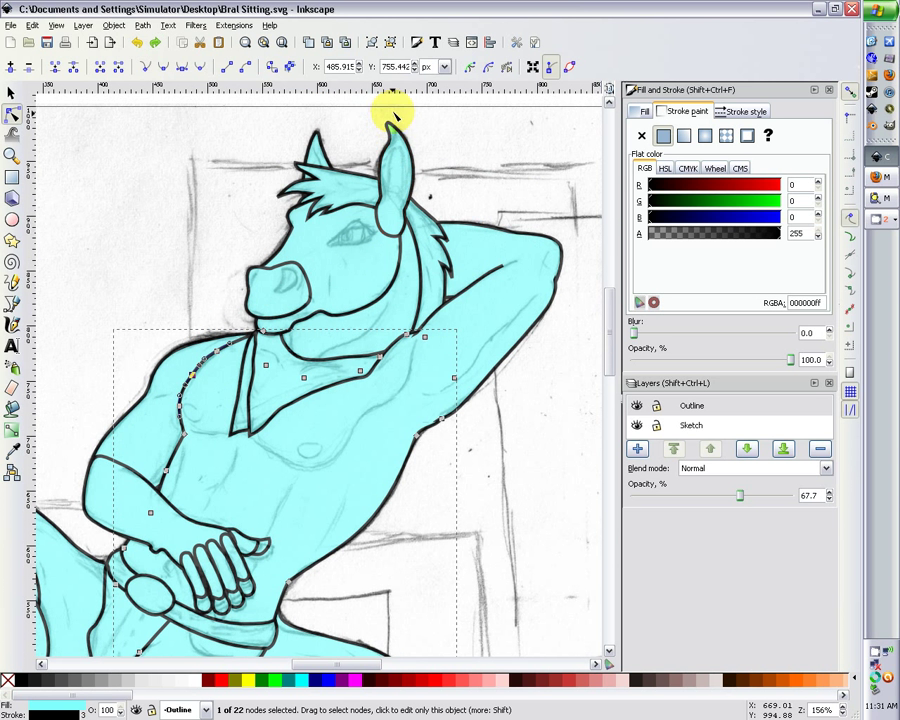
- Draw a small closed fill patch beside the ear with the Pencil tool
click(12, 303)
scroll(410, 270, down, 2)
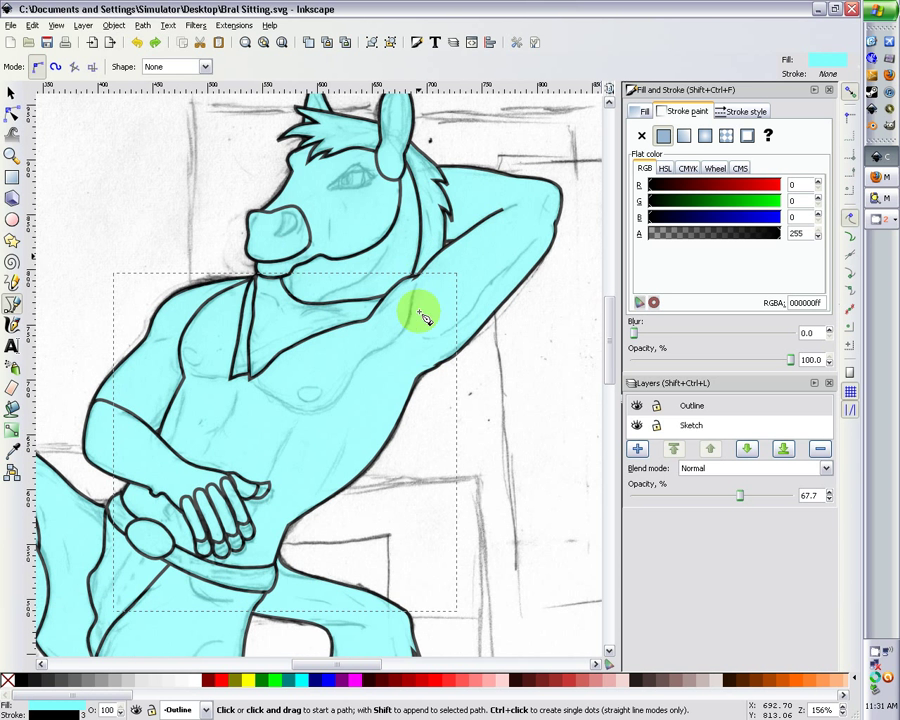
click(369, 156)
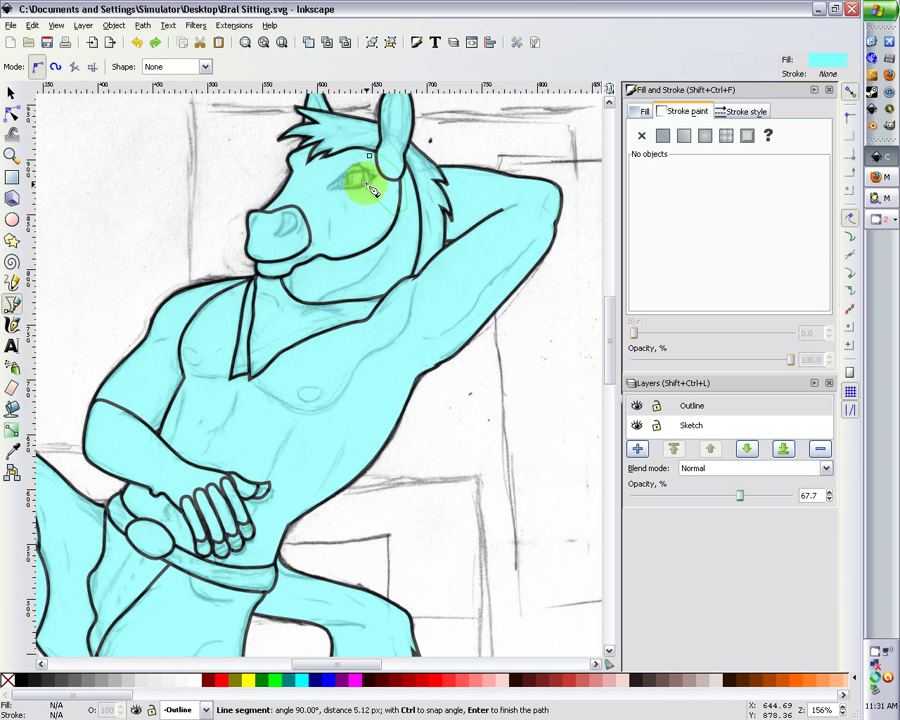
click(373, 158)
scroll(376, 188, up, 2)
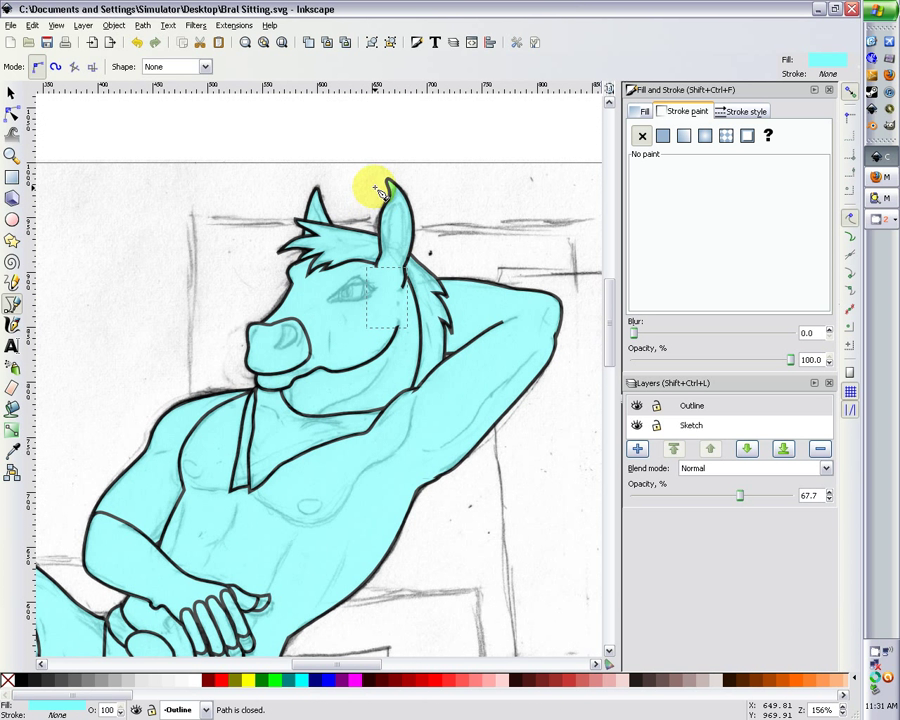
scroll(345, 191, down, 3)
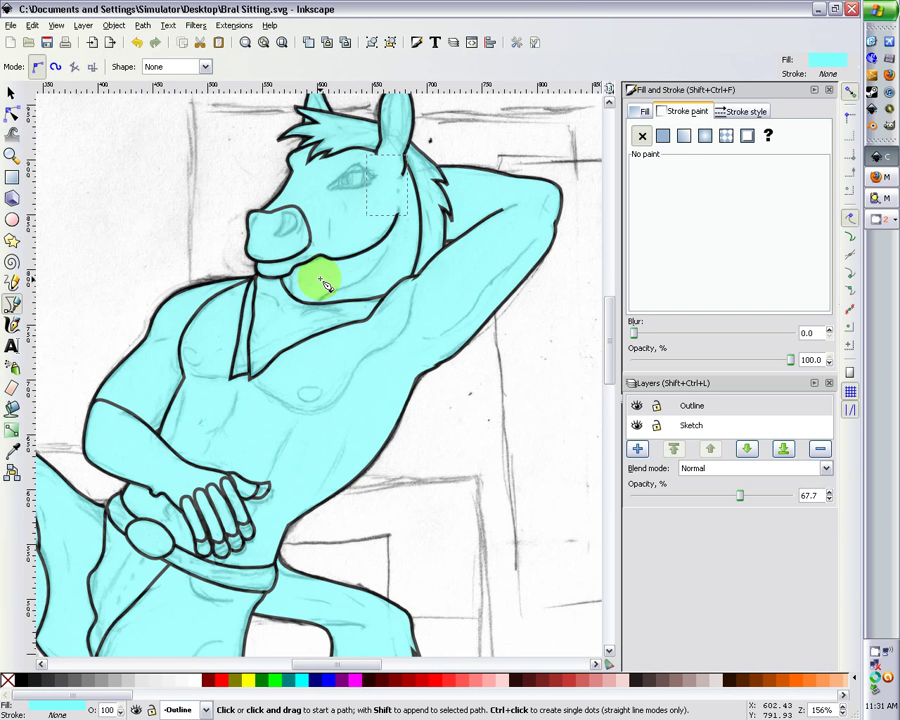
scroll(313, 300, down, 2)
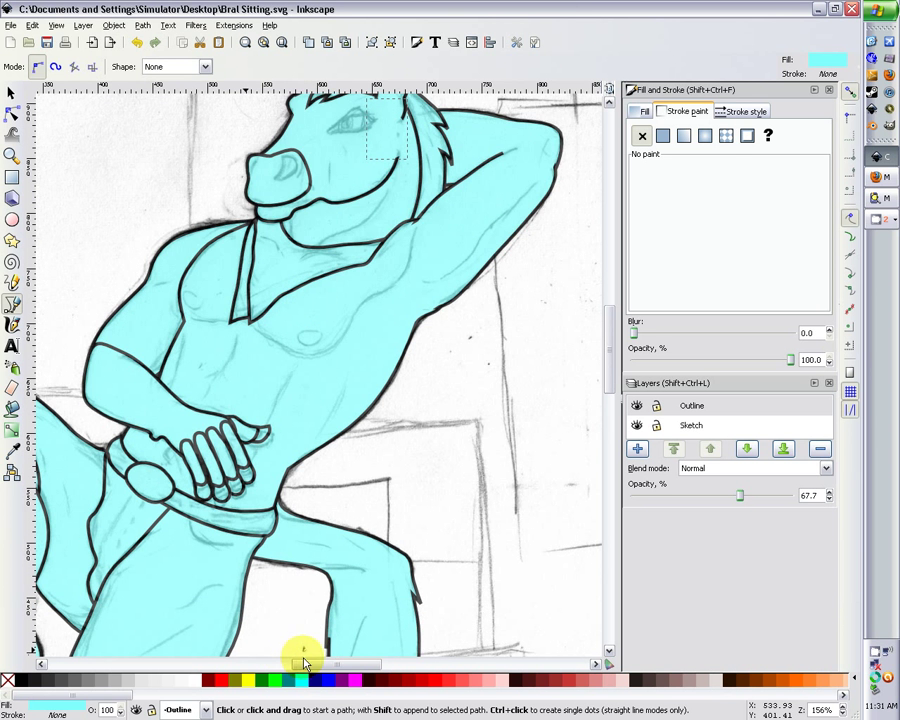
drag(307, 668, 284, 656)
key(t)
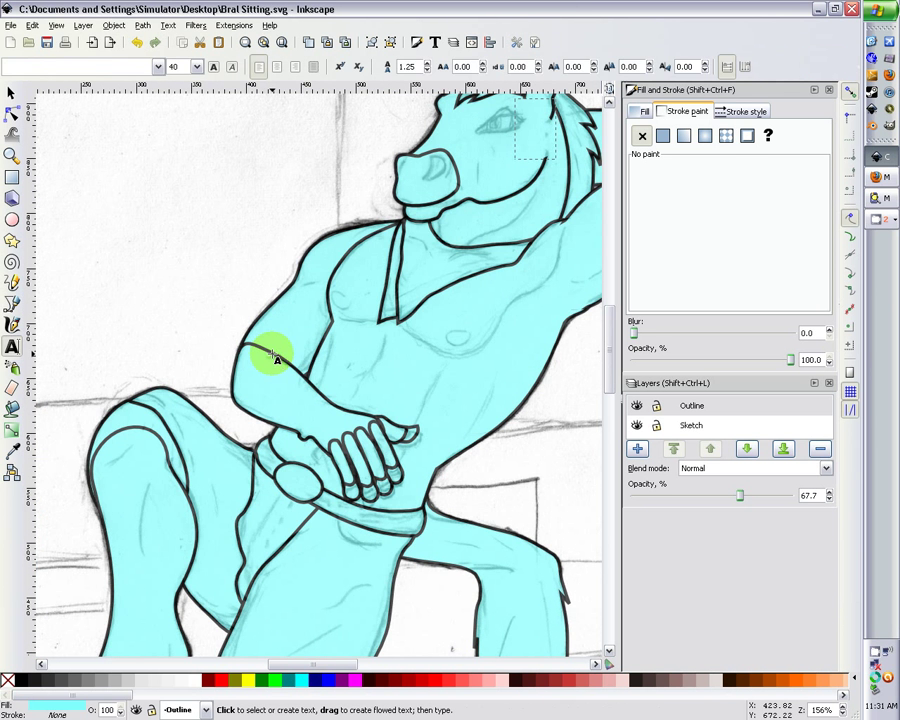
- Zoom in on the left arm and draw a closed fill patch at the upper arm edge
click(11, 92)
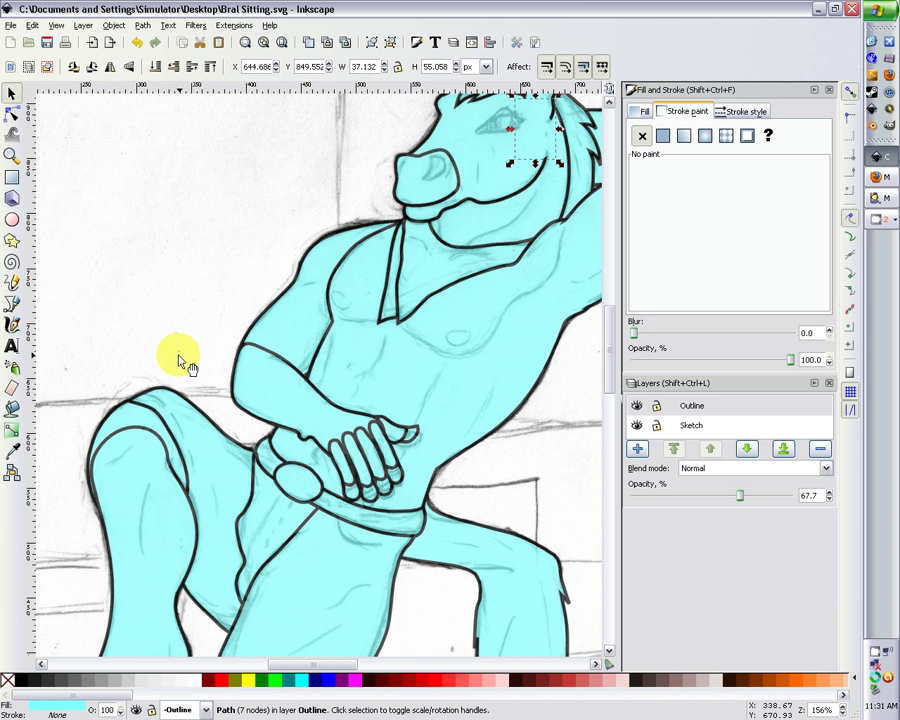
click(250, 376)
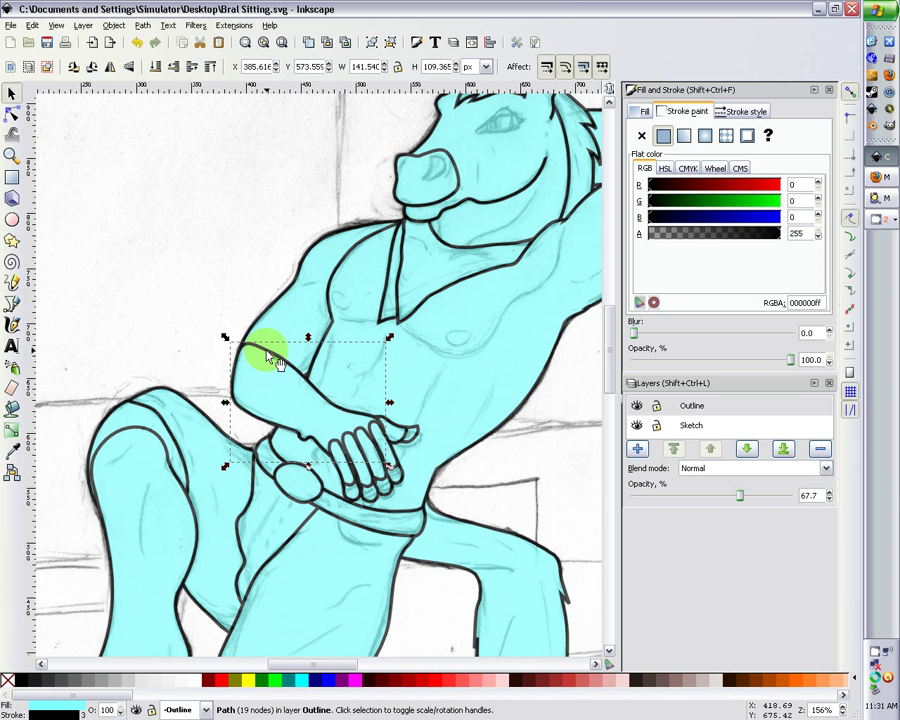
key(plus)
click(13, 308)
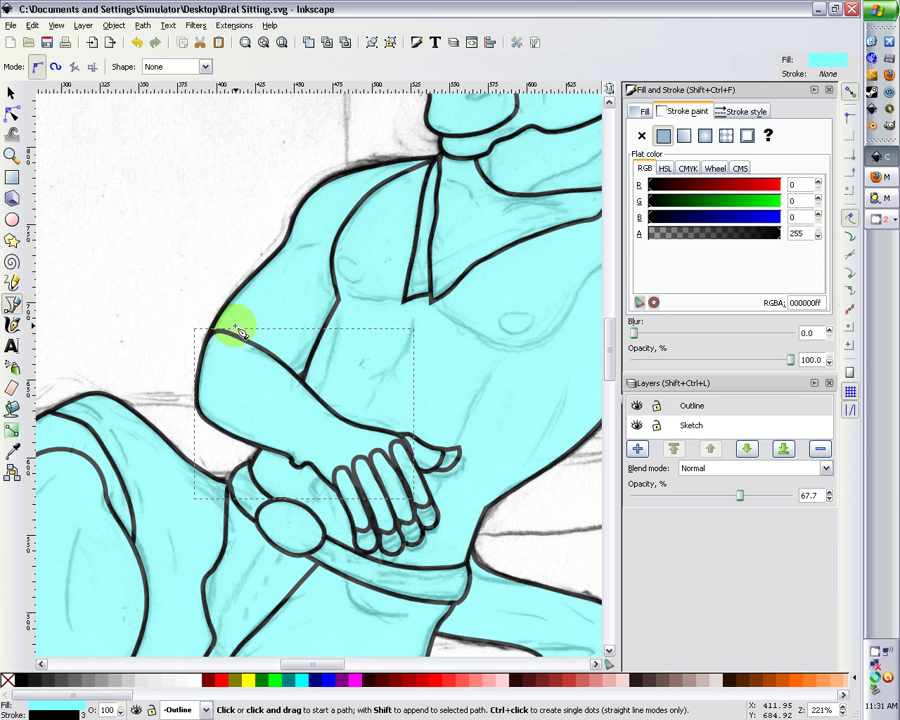
click(218, 324)
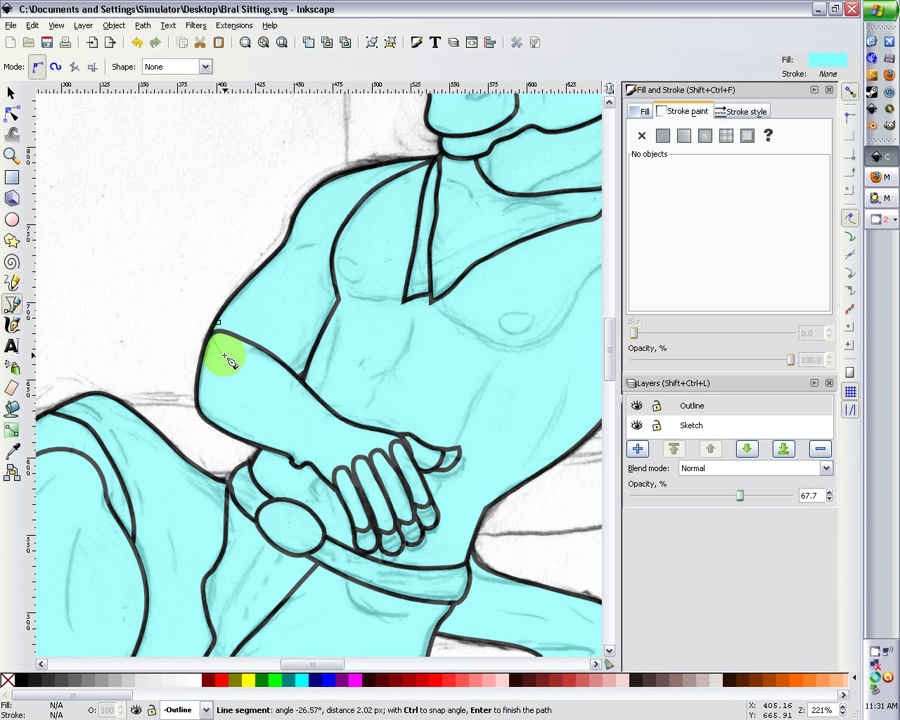
click(246, 350)
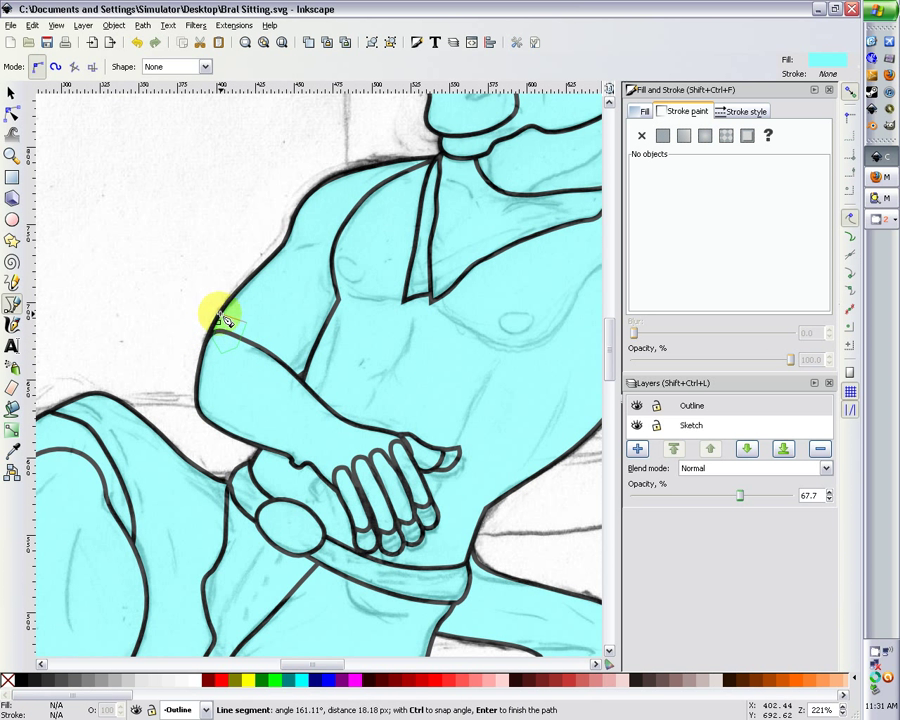
click(218, 324)
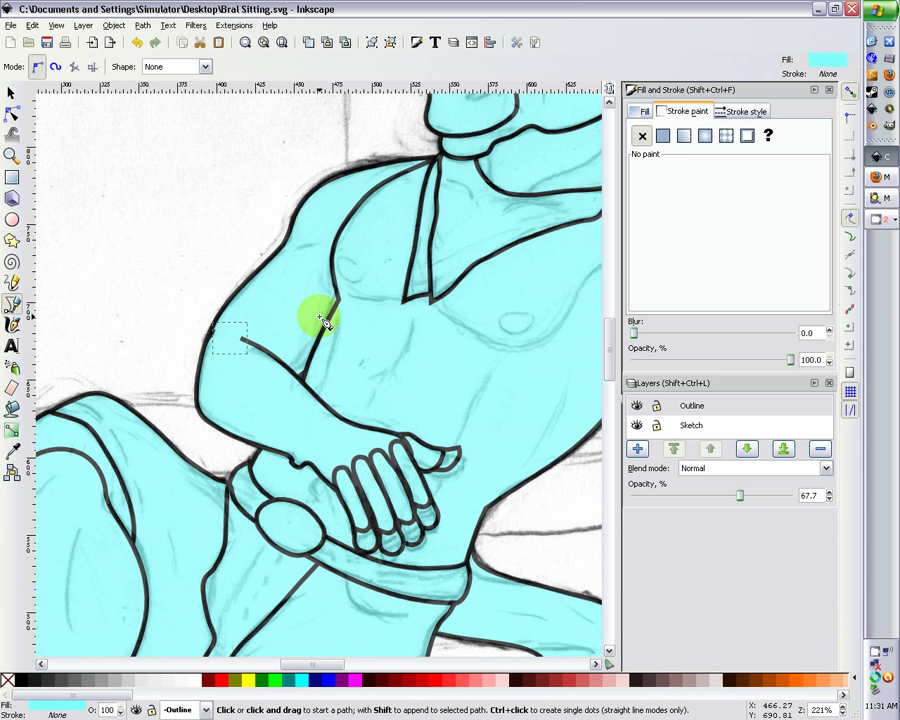
scroll(321, 402, down, 2)
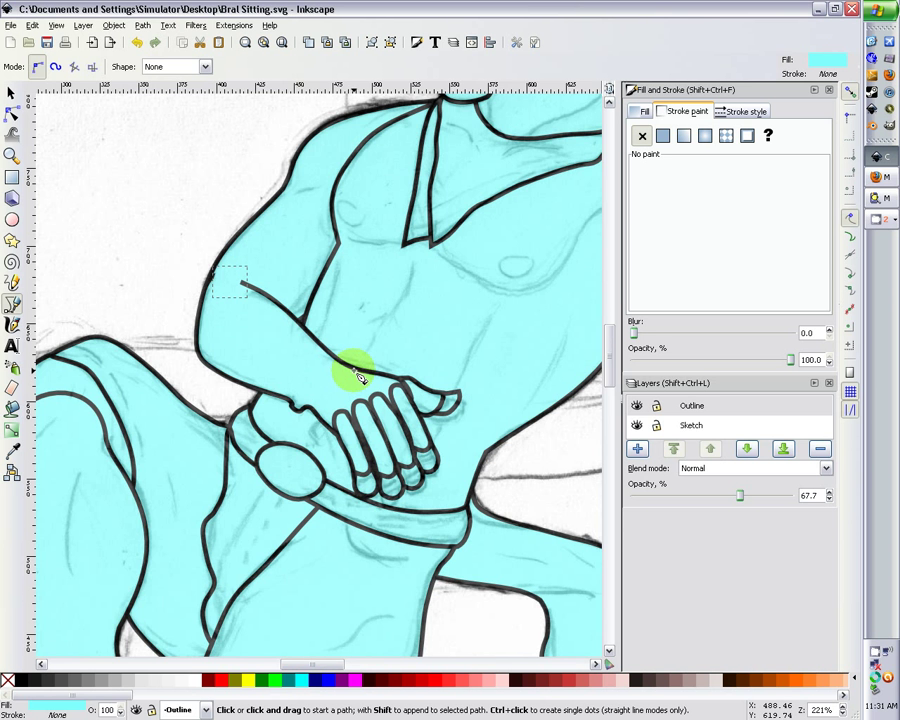
- Fill the first two gaps beside and between the fingertips with closed cyan patches
scroll(386, 390, up, 2)
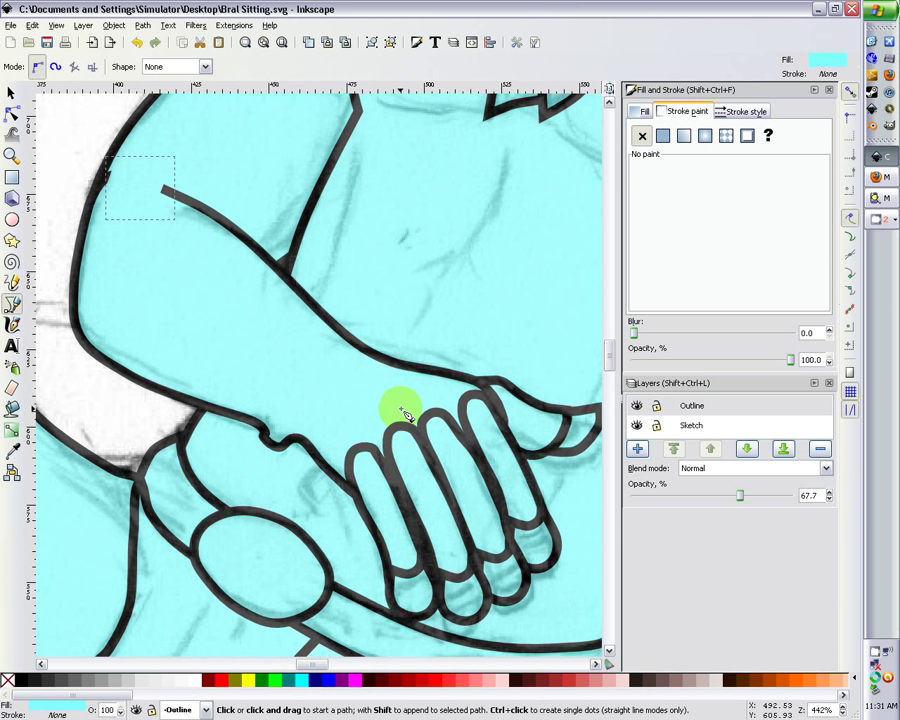
click(336, 464)
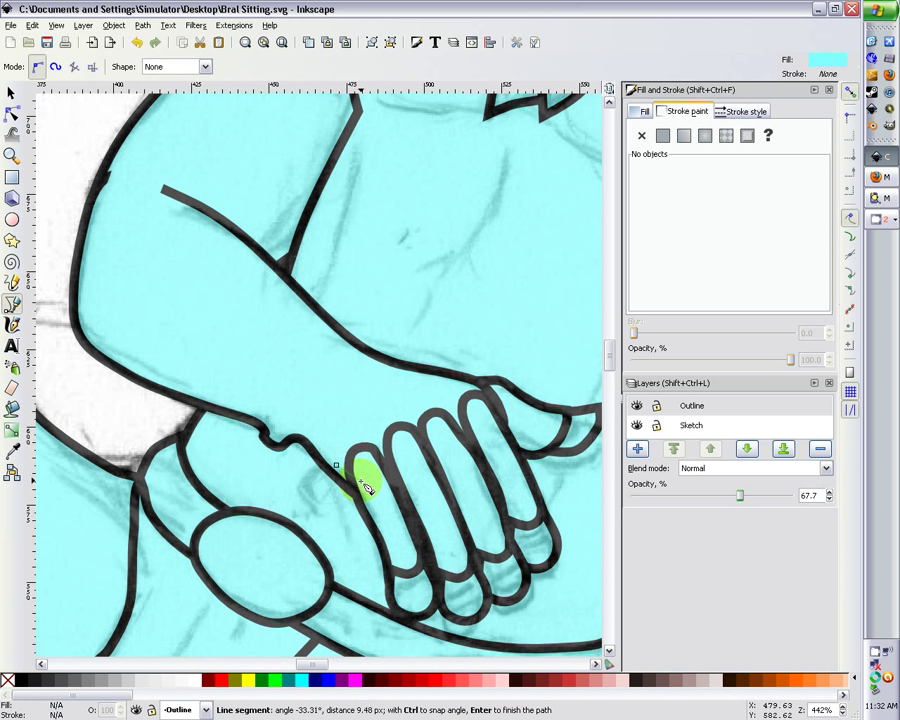
click(369, 470)
click(383, 444)
click(360, 430)
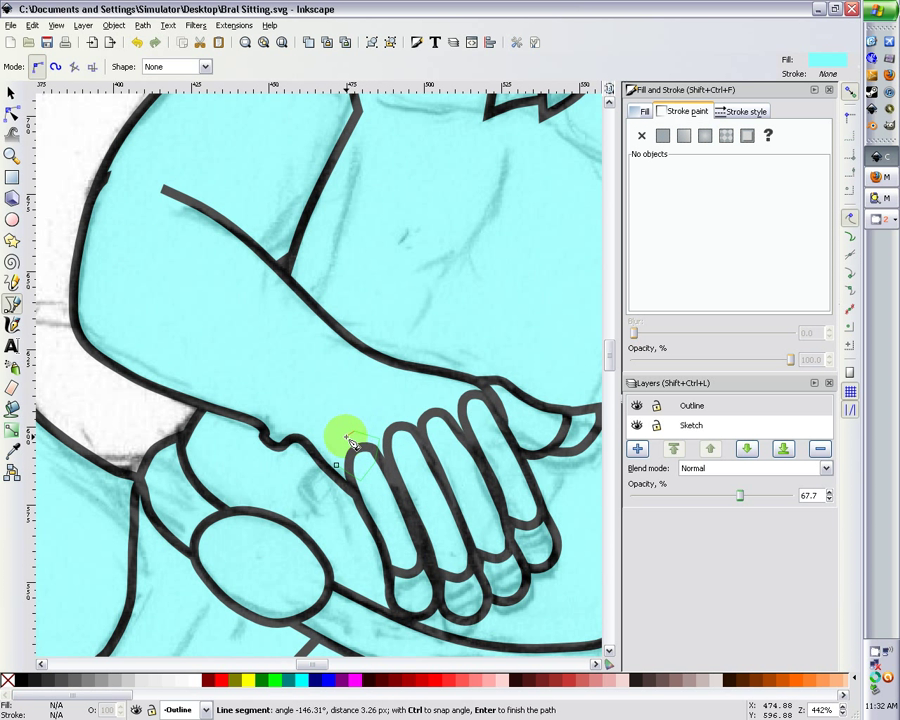
click(336, 464)
click(362, 440)
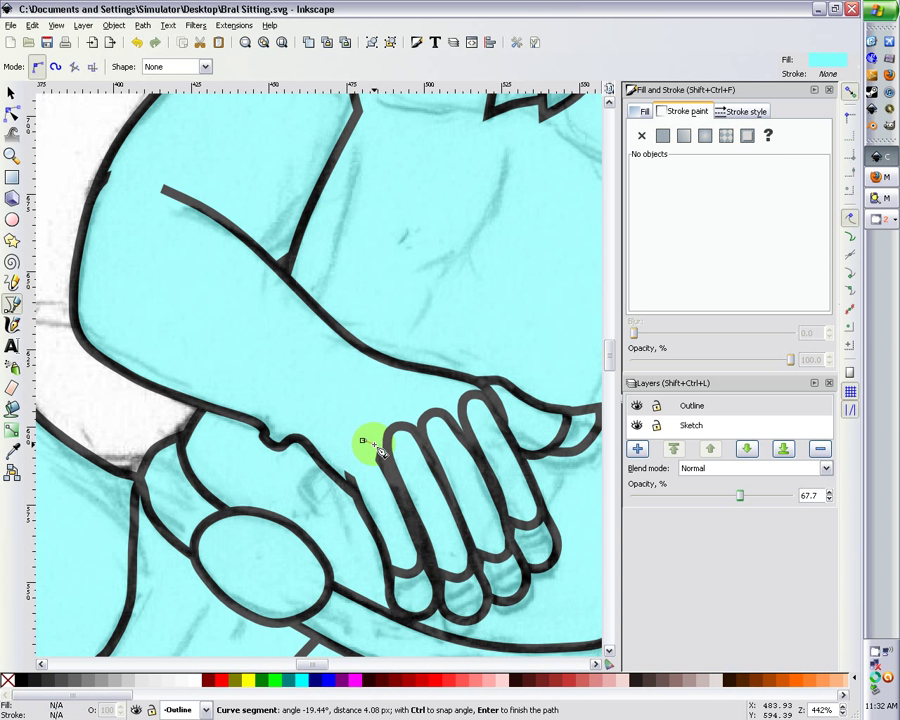
click(398, 446)
click(411, 414)
click(390, 418)
click(363, 442)
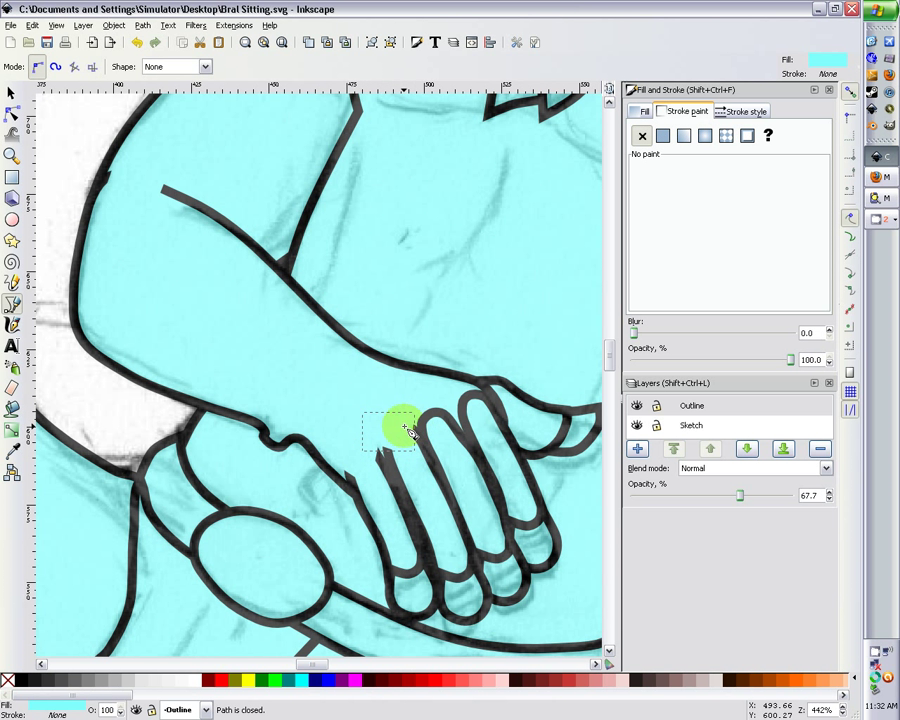
- Add closed cyan patches in the next finger gap and at the index fingertip
click(403, 433)
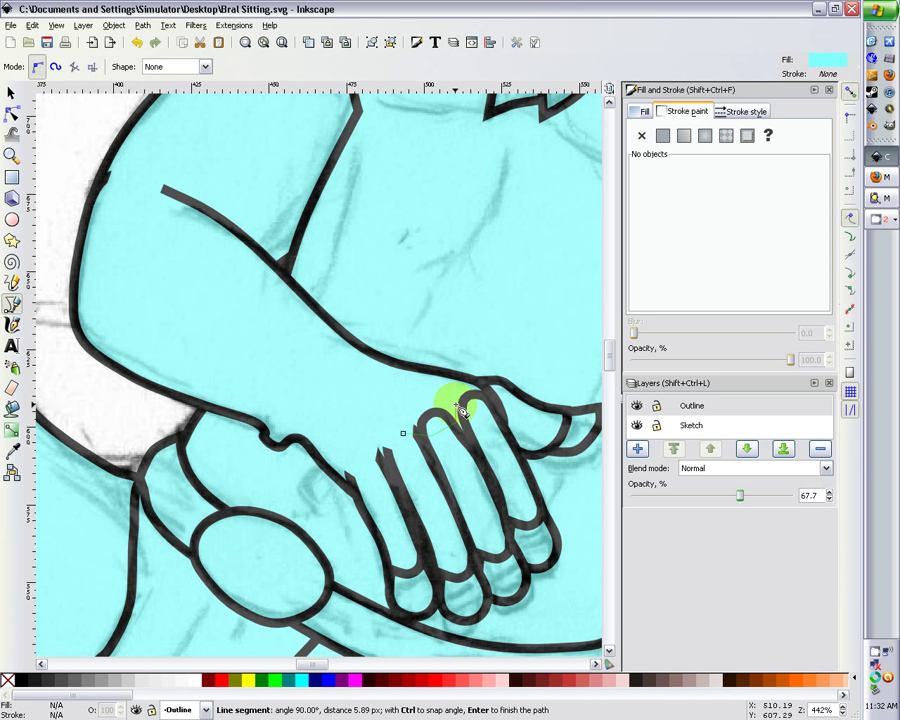
click(460, 405)
click(426, 402)
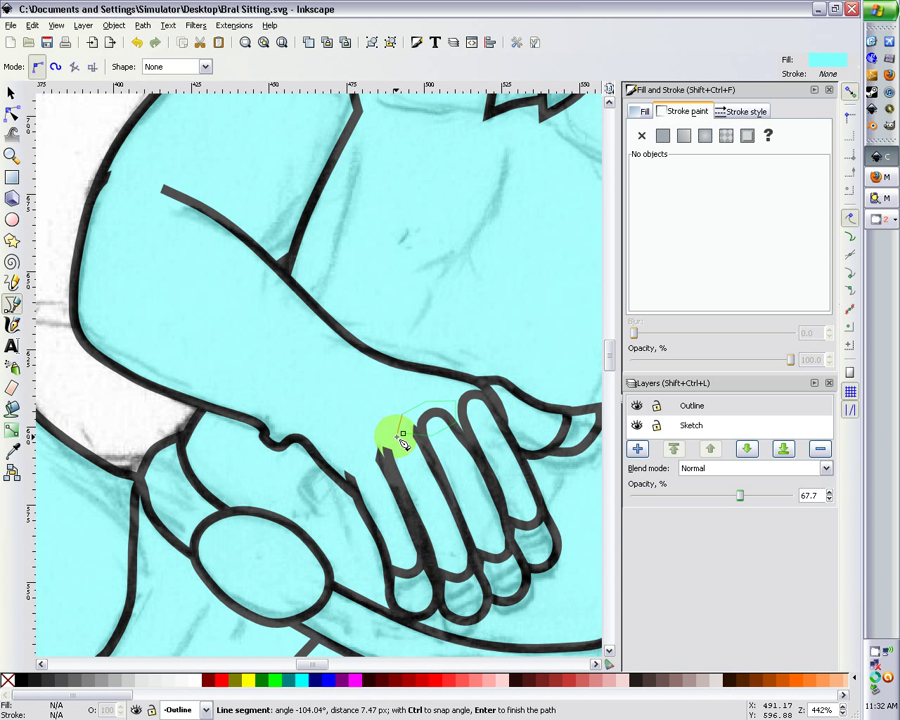
click(403, 434)
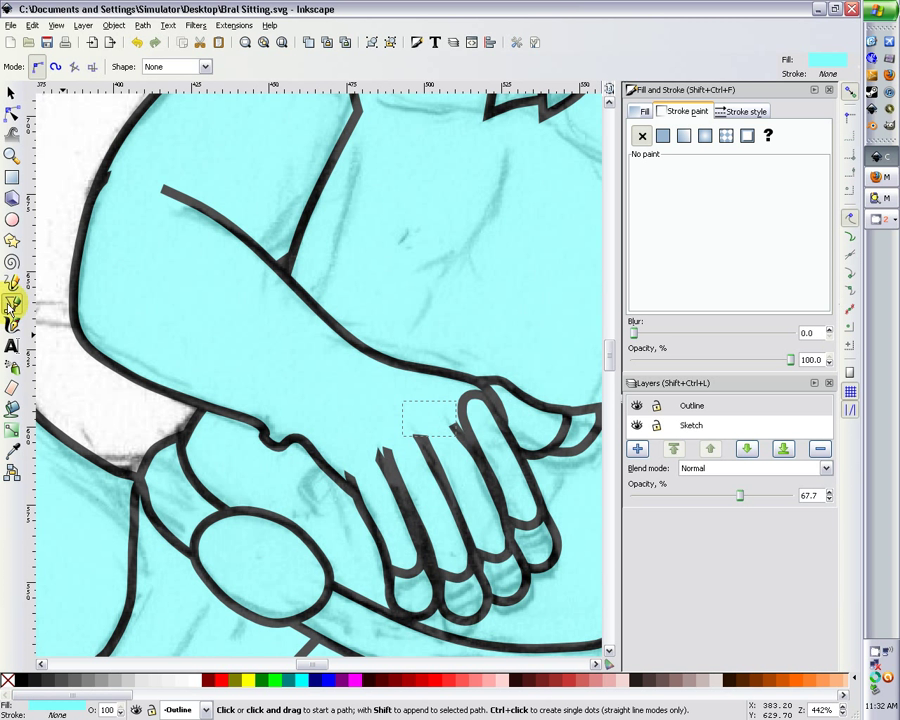
click(466, 385)
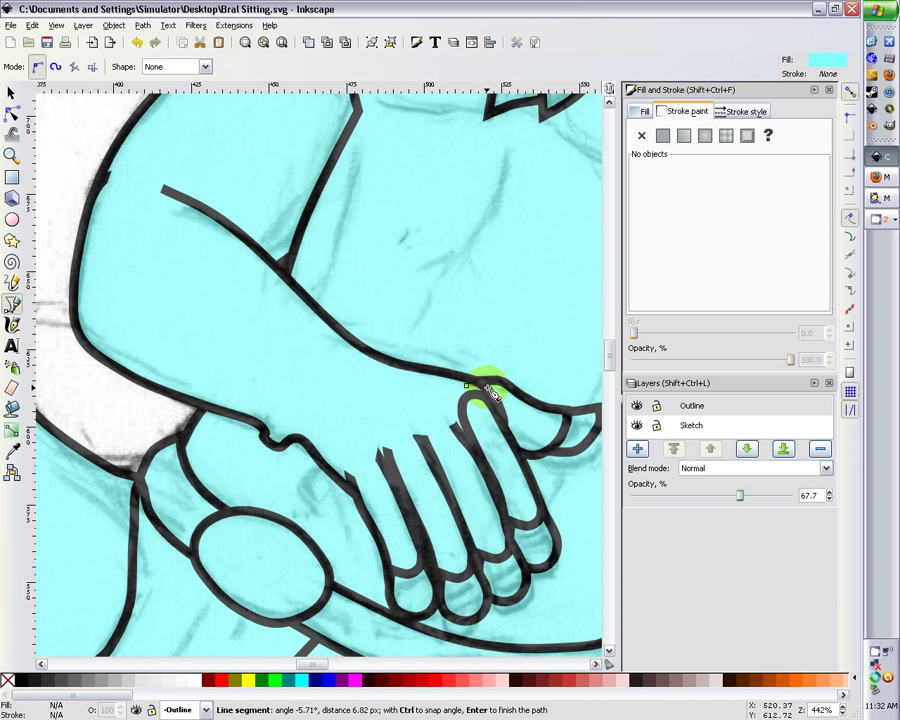
click(504, 391)
click(500, 422)
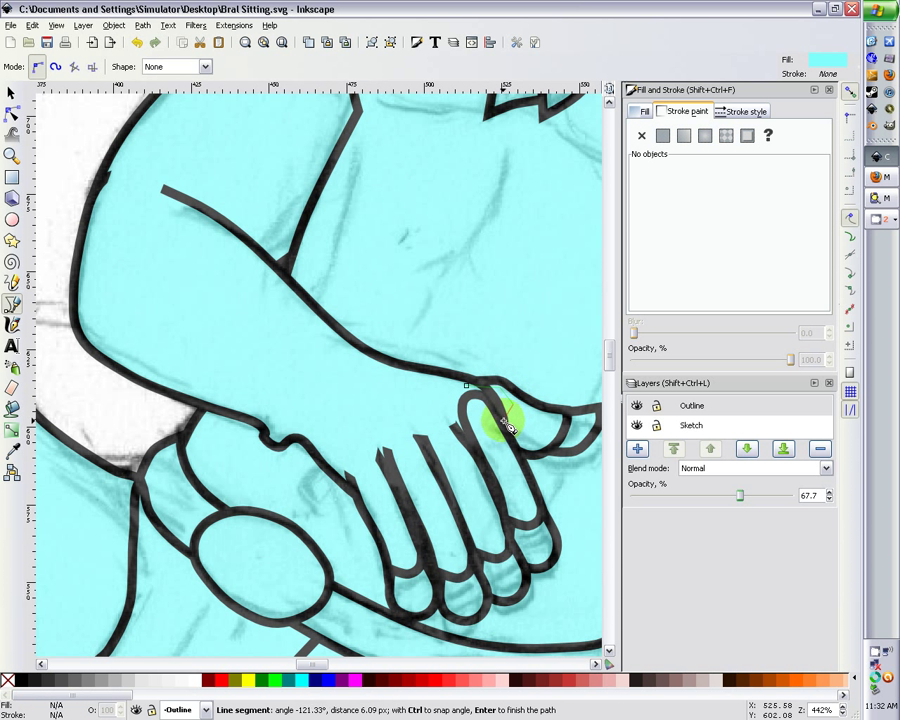
click(468, 388)
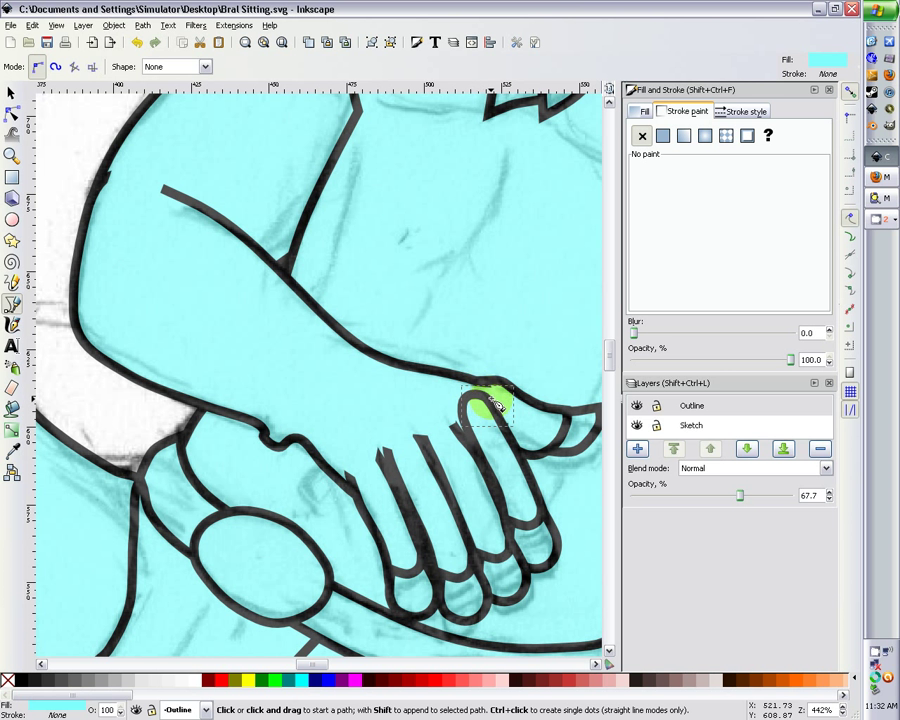
click(461, 387)
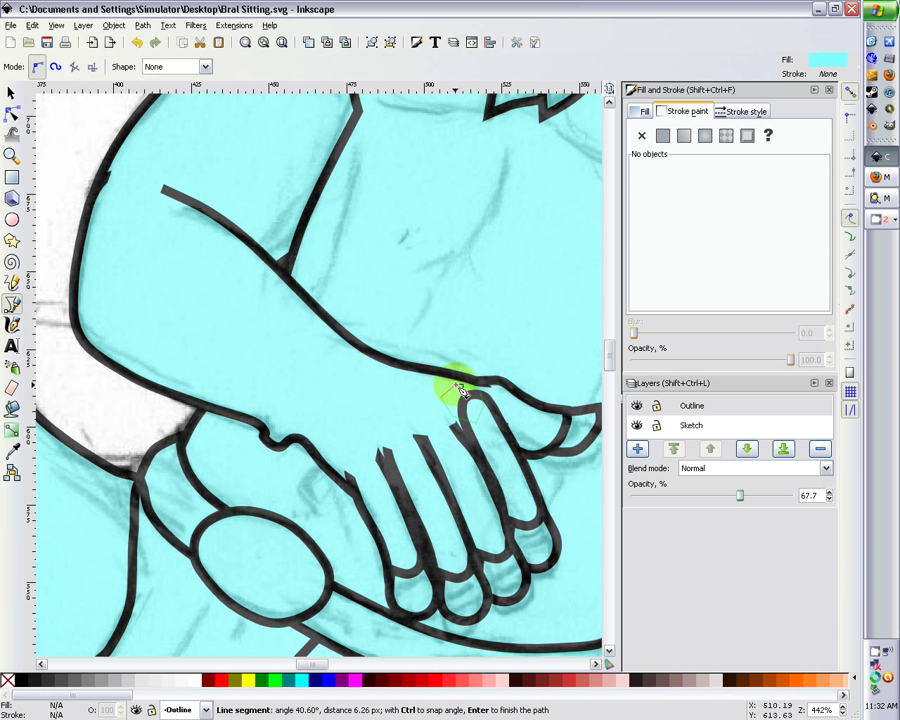
click(461, 387)
- Select the three finger patches and rotate them about 14° around a centre moved toward the fingers
click(11, 96)
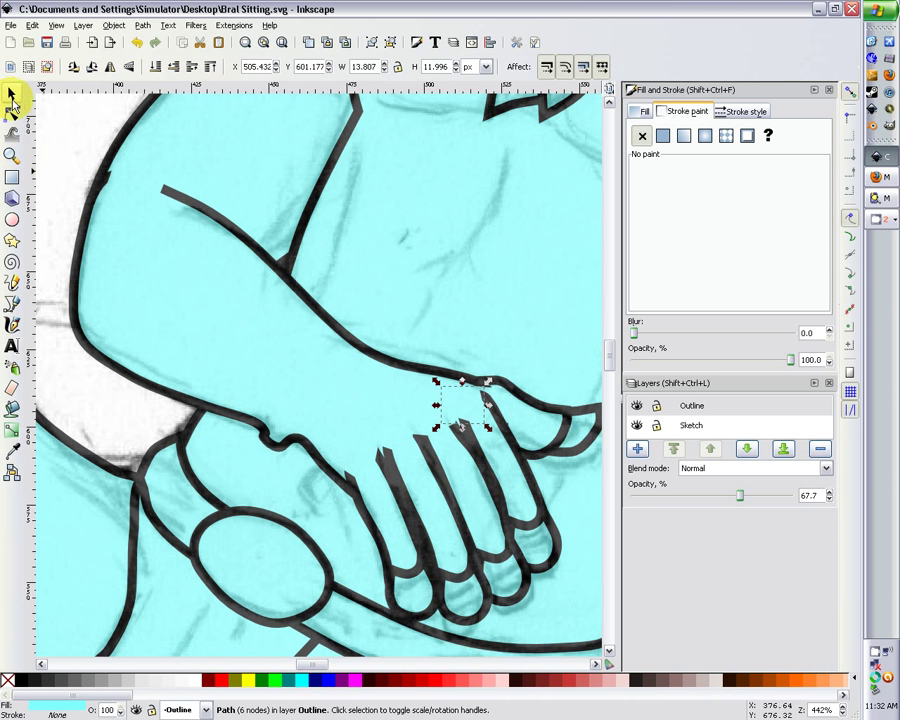
click(157, 221)
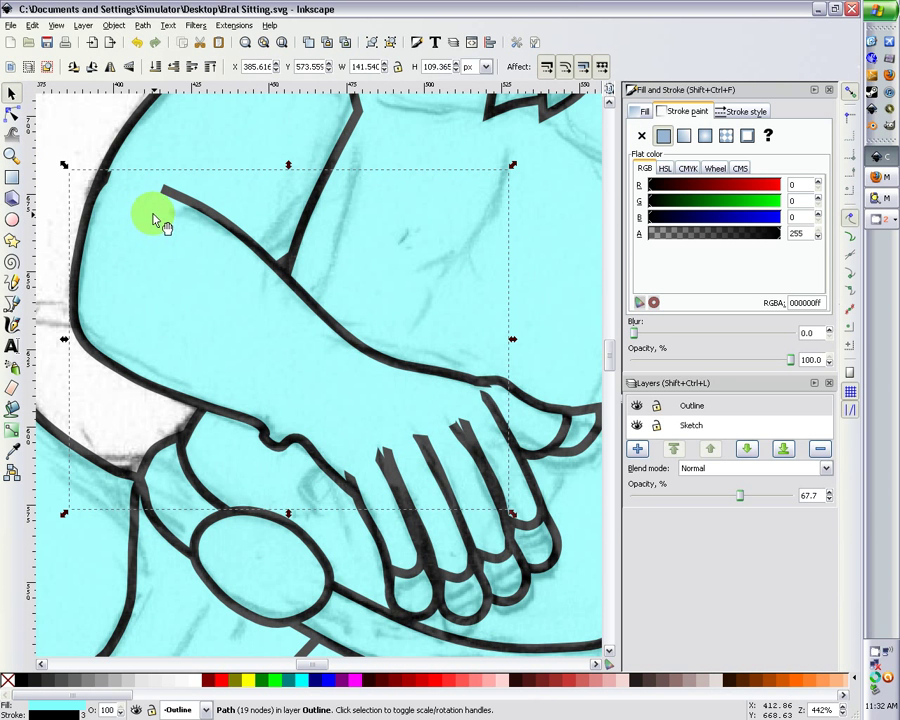
key(minus)
key(minus)
key(minus)
key(minus)
key(minus)
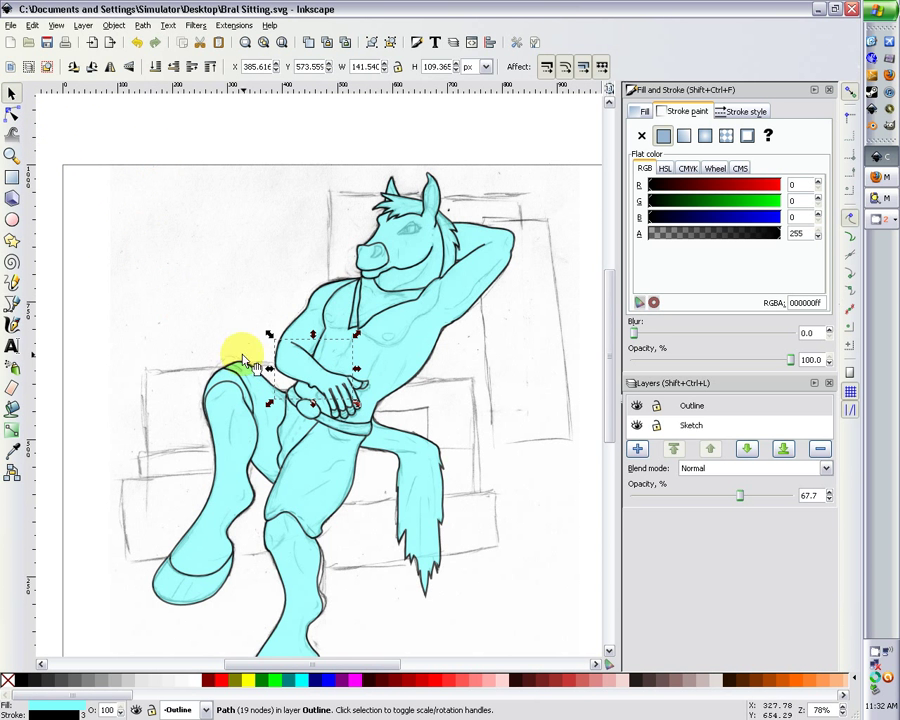
key(plus)
key(plus)
key(plus)
key(plus)
key(plus)
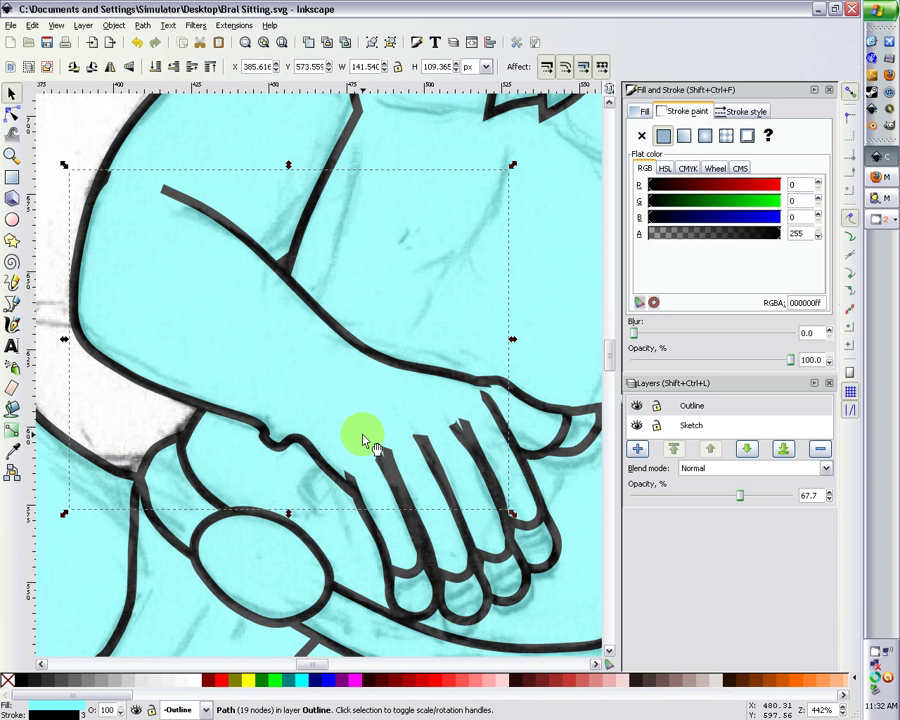
click(389, 440)
shift+click(410, 420)
shift+click(424, 416)
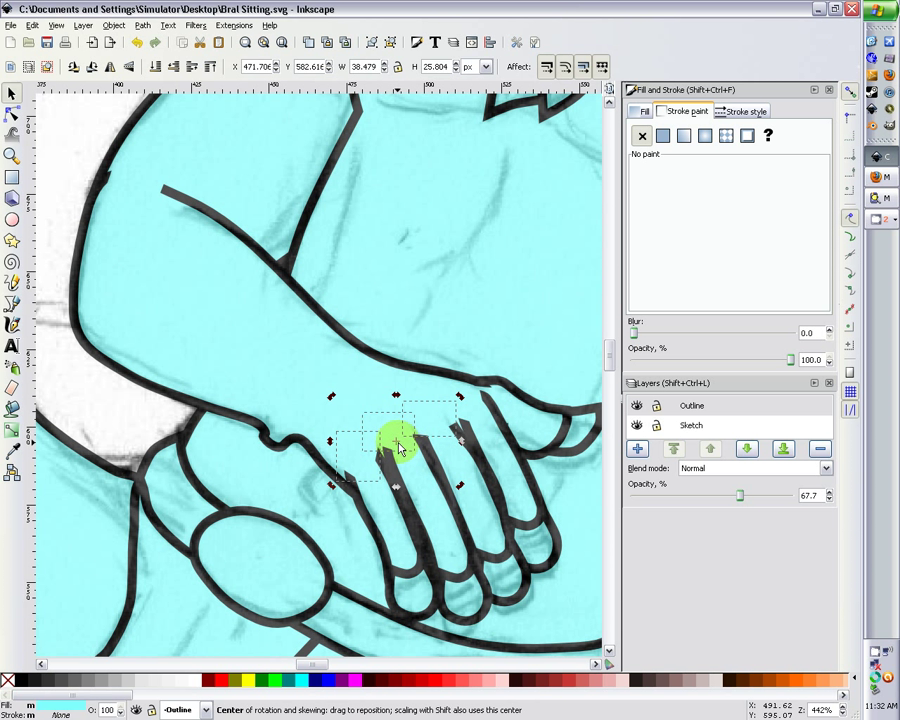
drag(398, 443, 437, 415)
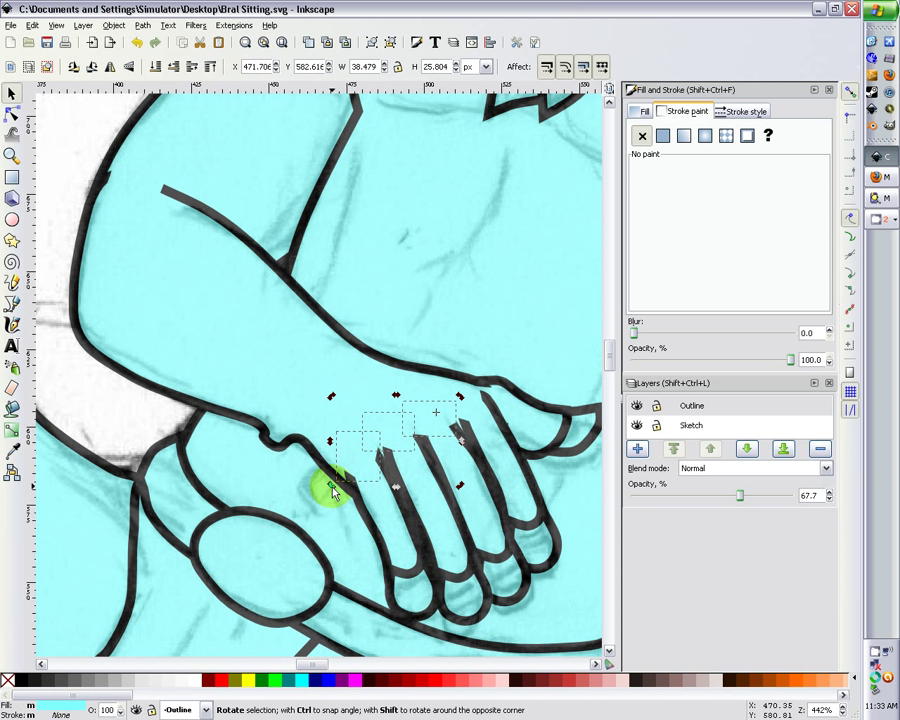
mouse_move(332, 486)
mouse_down()
mouse_move(353, 517)
mouse_move(344, 502)
mouse_up()
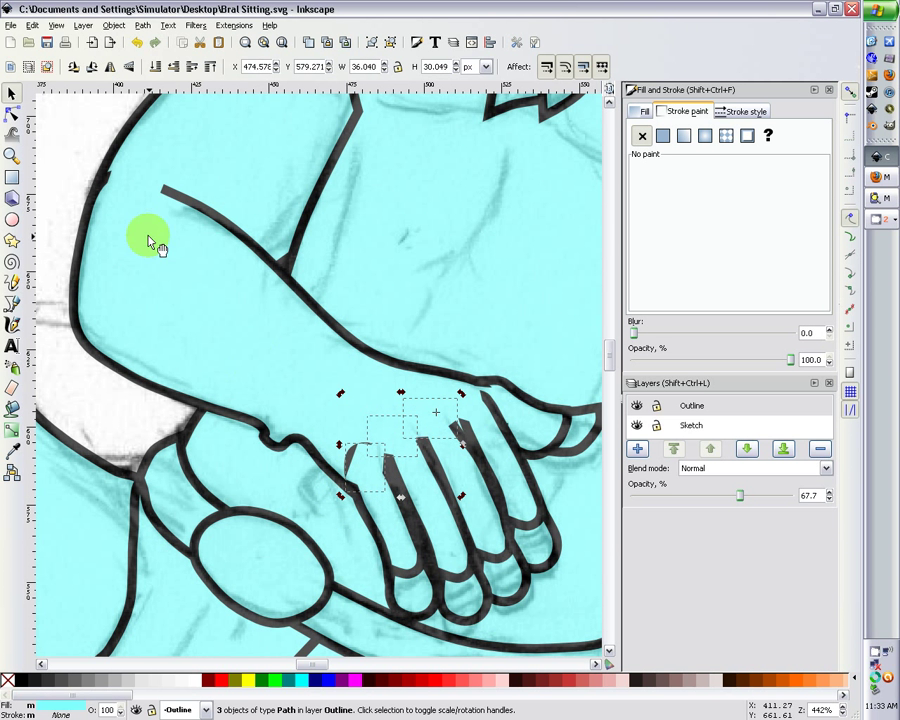
- Pull one patch corner with the Node tool so it fits the finger outline
click(12, 113)
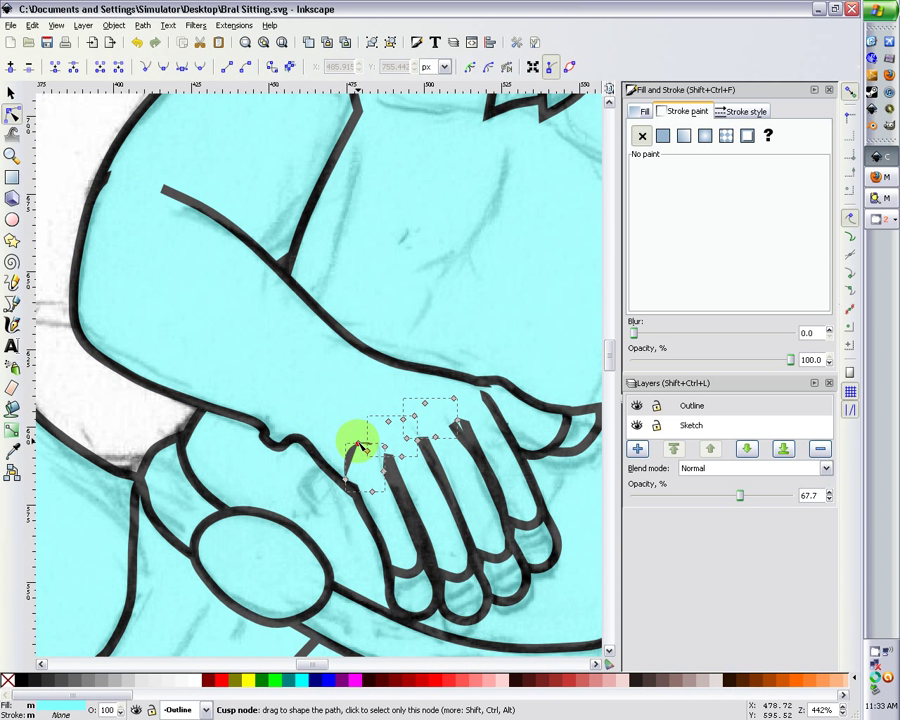
drag(358, 445, 330, 424)
click(11, 93)
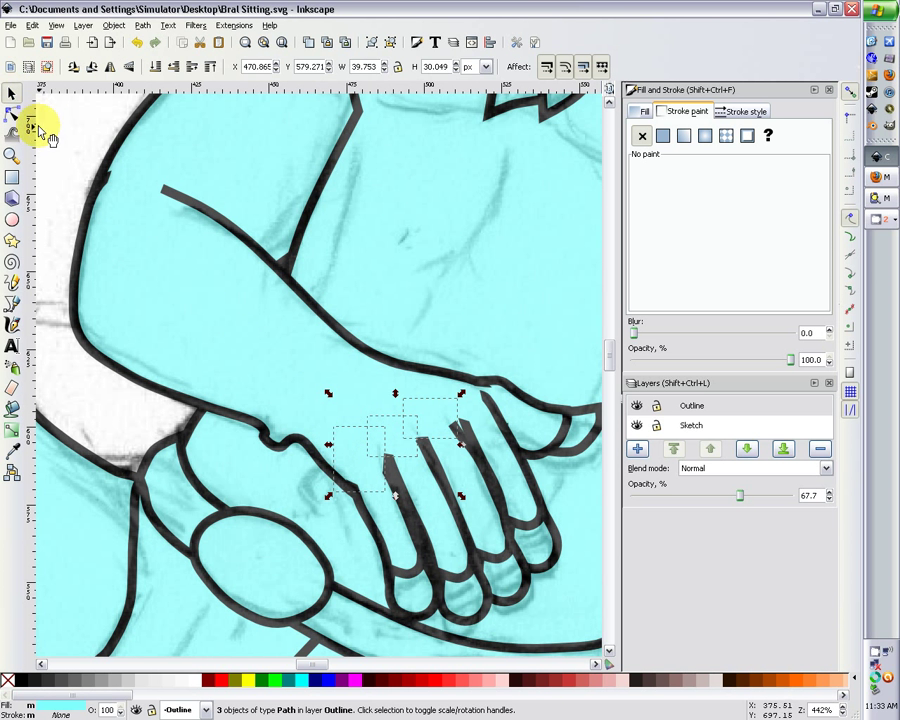
- Zoom out and pan the view to bring the horse's muzzle into view
click(280, 297)
scroll(354, 364, down, 5)
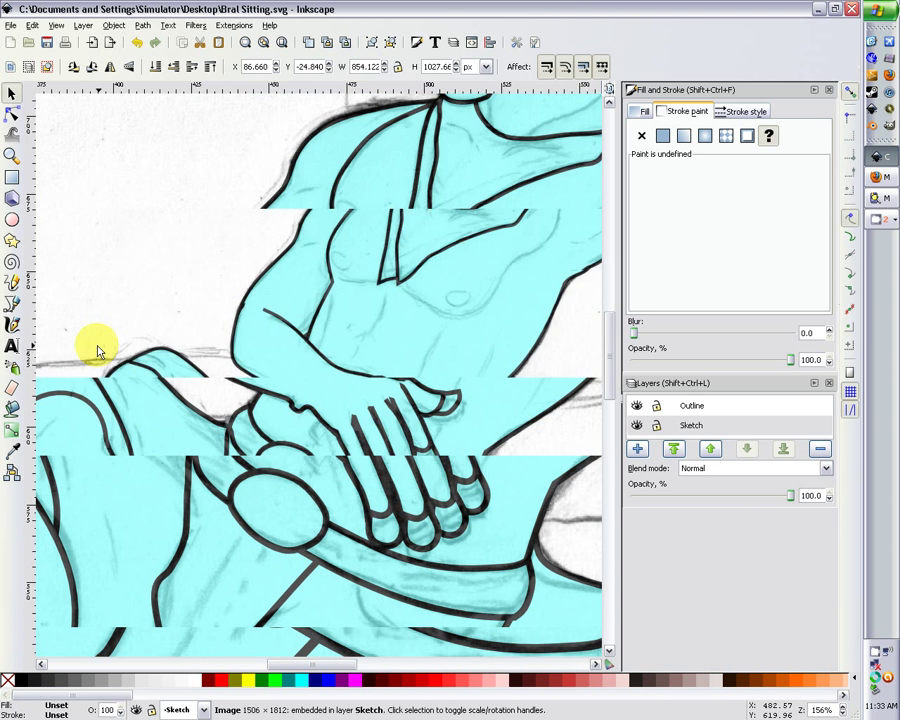
key(minus)
scroll(115, 318, up, 3)
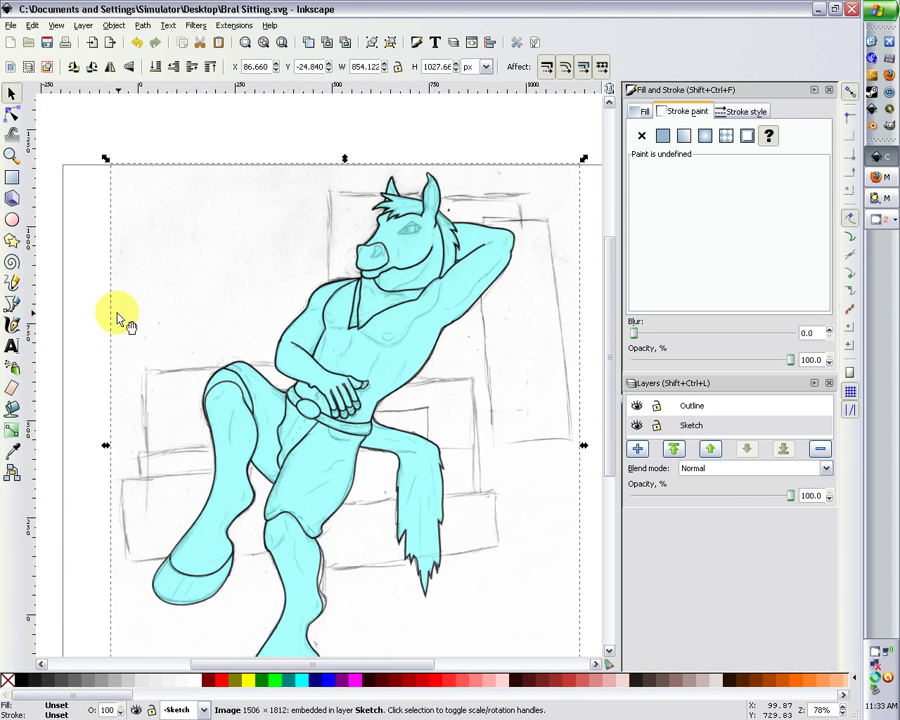
scroll(181, 311, up, 2)
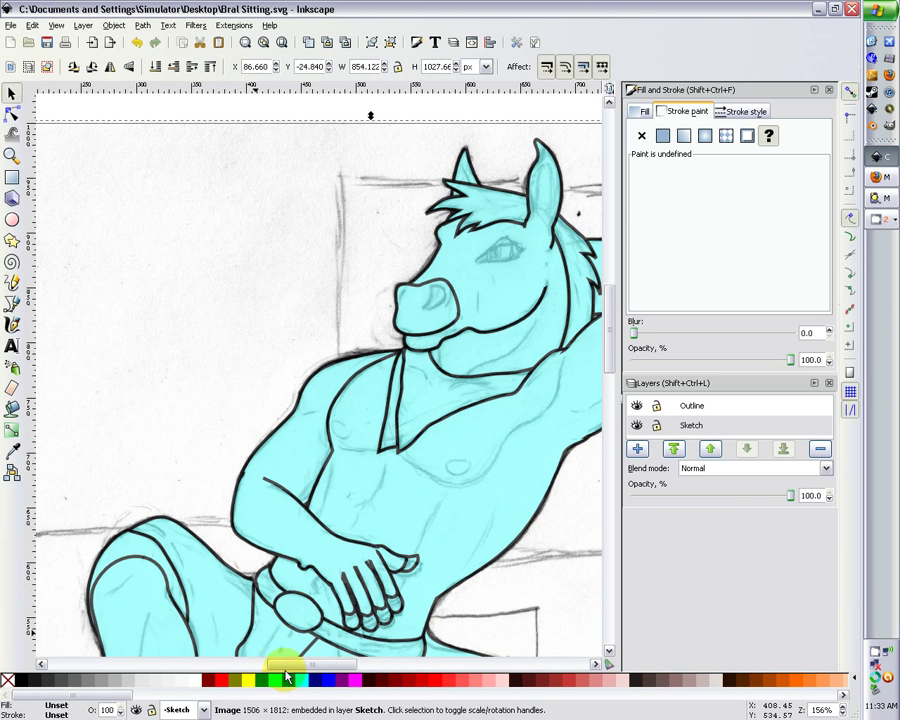
drag(282, 664, 316, 658)
scroll(258, 497, up, 1)
scroll(256, 497, up, 1)
scroll(256, 485, down, 3)
scroll(252, 488, up, 4)
scroll(196, 468, up, 2)
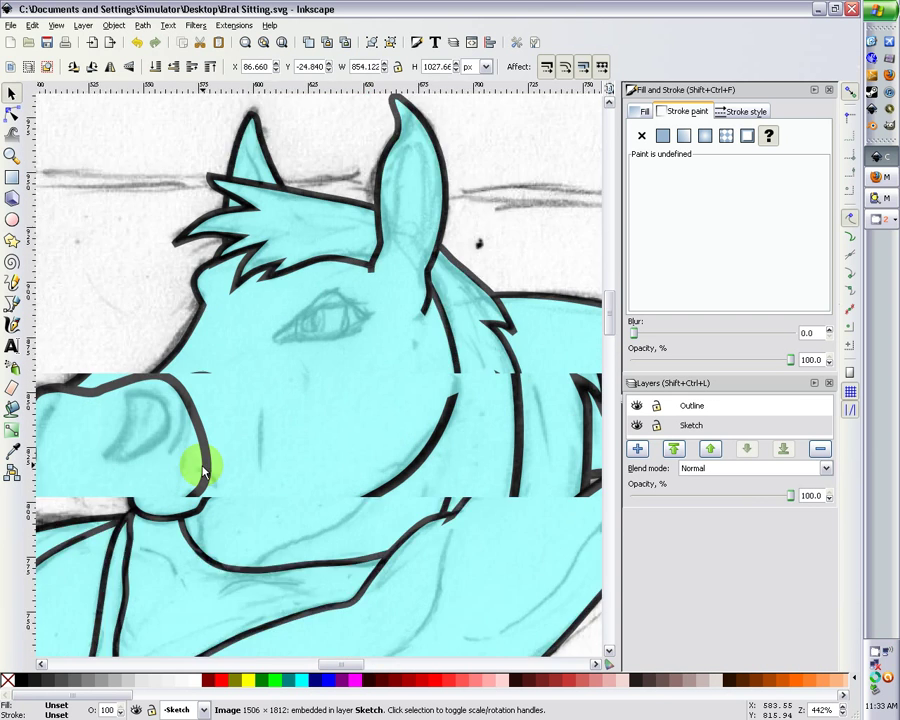
scroll(331, 663, left, 2)
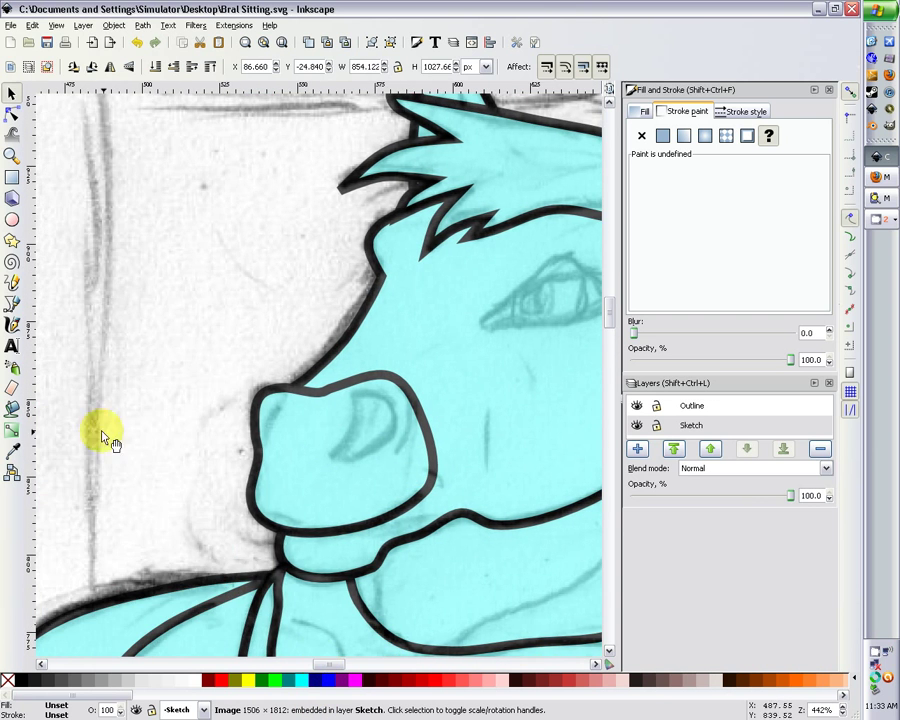
- Trace a closed cyan patch over the muzzle and move it to the Outline layer
click(13, 303)
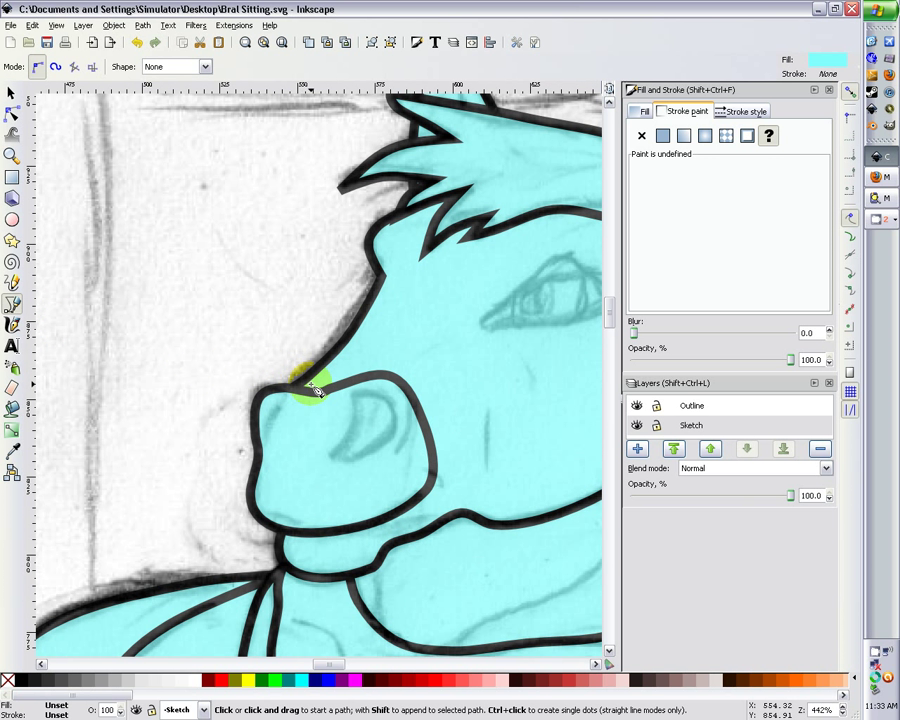
click(310, 384)
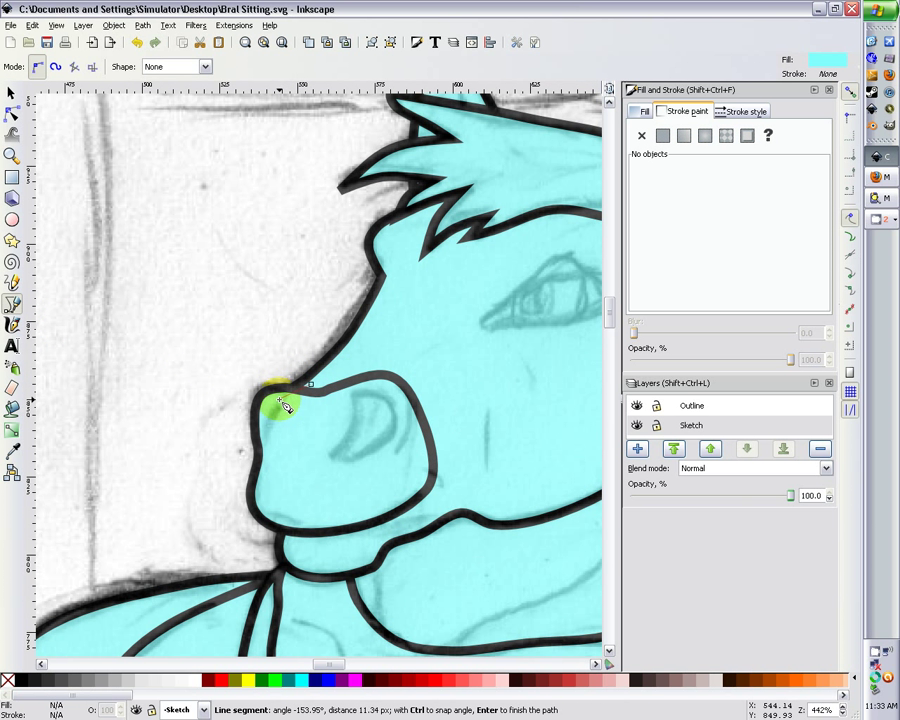
click(274, 396)
click(275, 438)
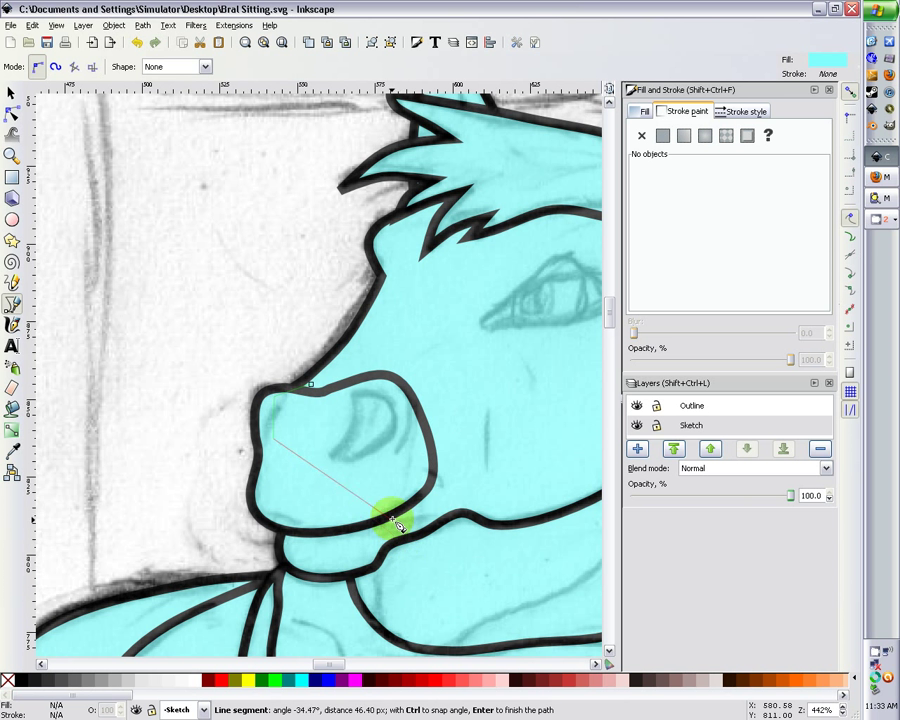
click(384, 488)
click(441, 496)
click(447, 428)
click(426, 362)
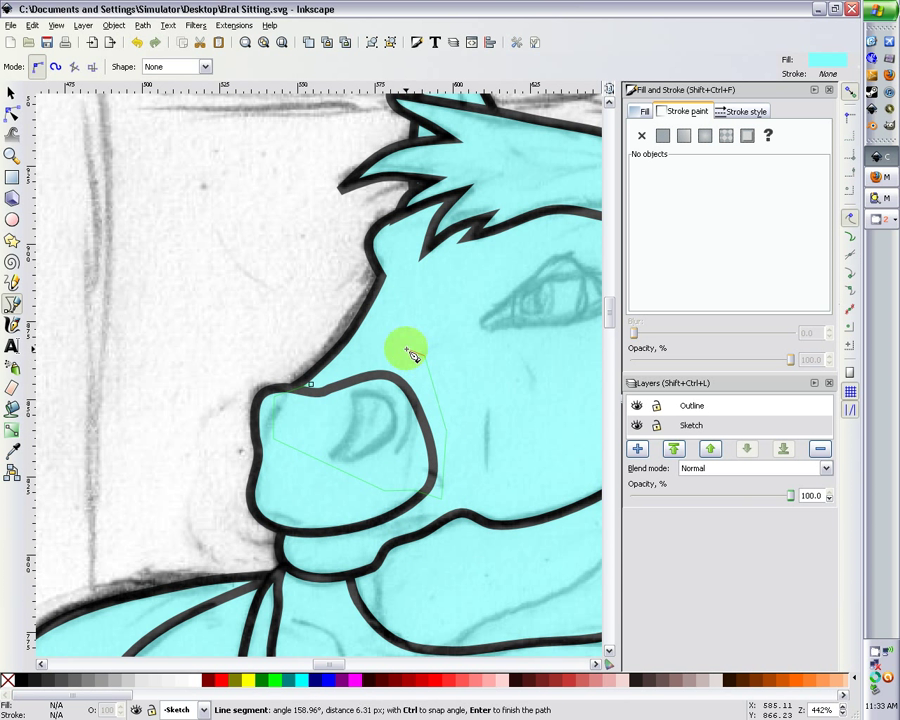
click(310, 384)
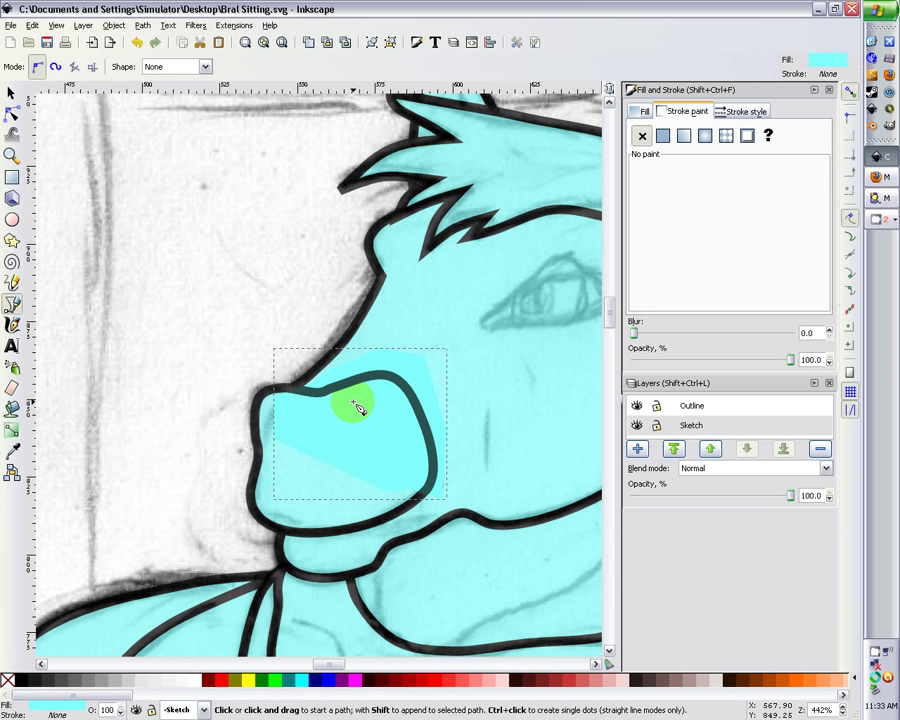
key(shift+Page_Up)
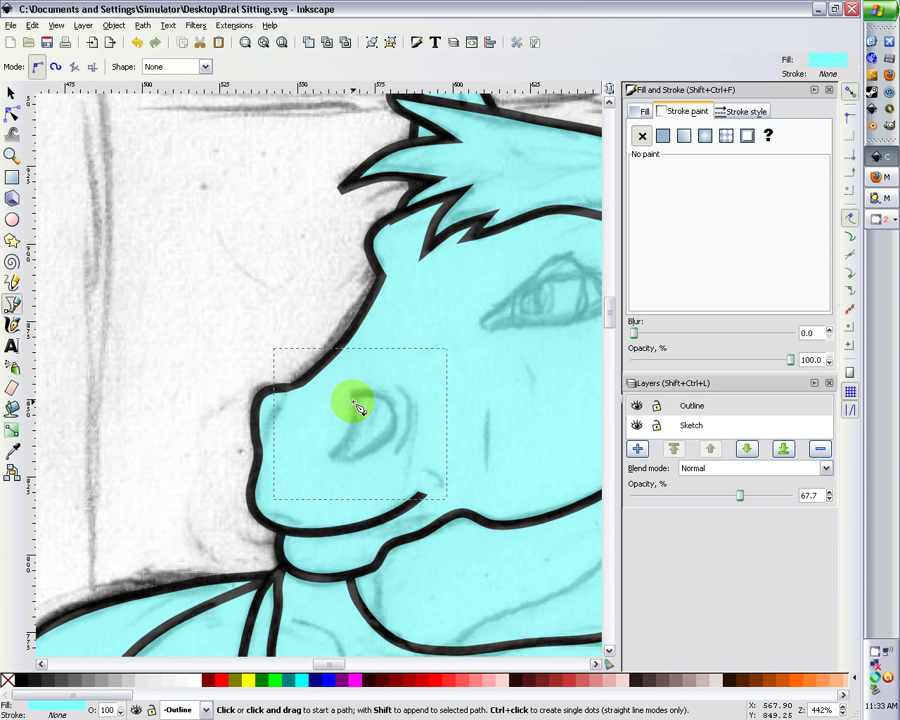
click(11, 94)
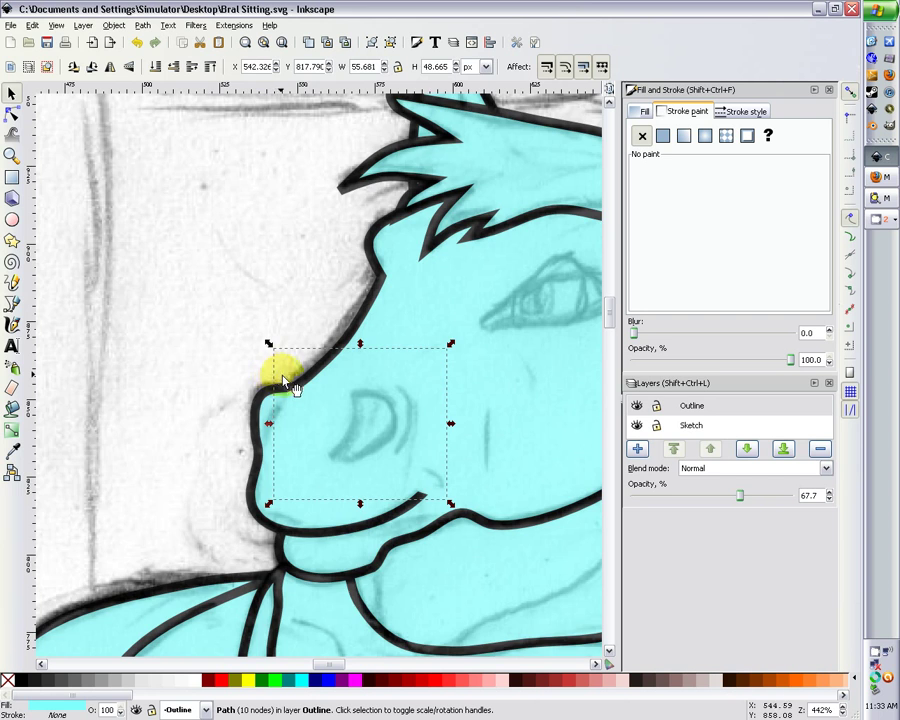
scroll(285, 385, down, 4)
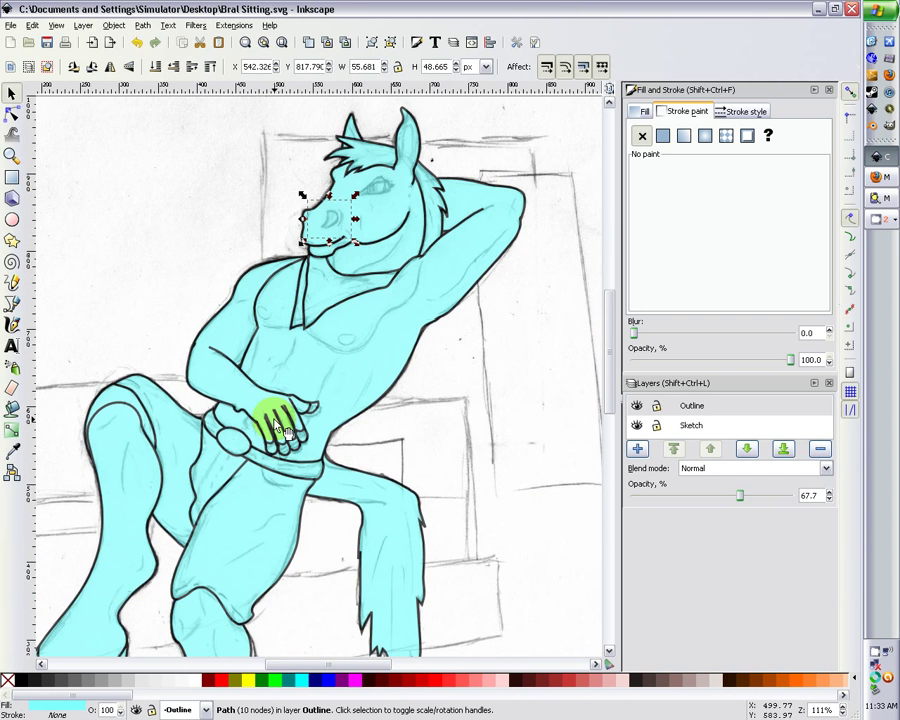
scroll(231, 458, up, 2)
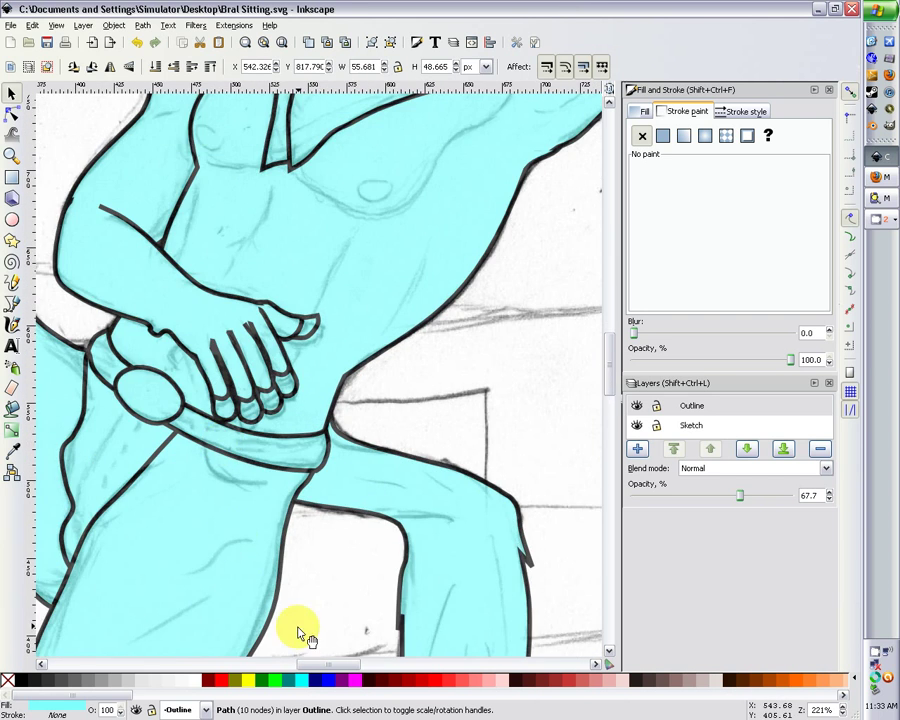
scroll(300, 655, left, 6)
scroll(311, 470, down, 2)
scroll(310, 455, up, 1)
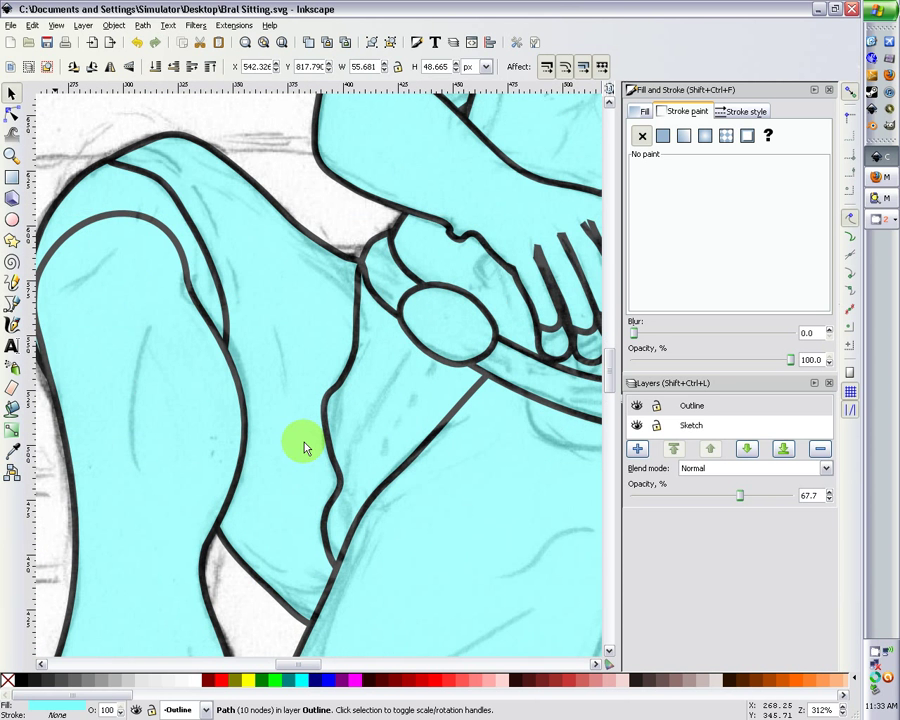
- Trace a closed, outline-free cyan patch filling the gap where the thigh and hip lines meet
click(12, 305)
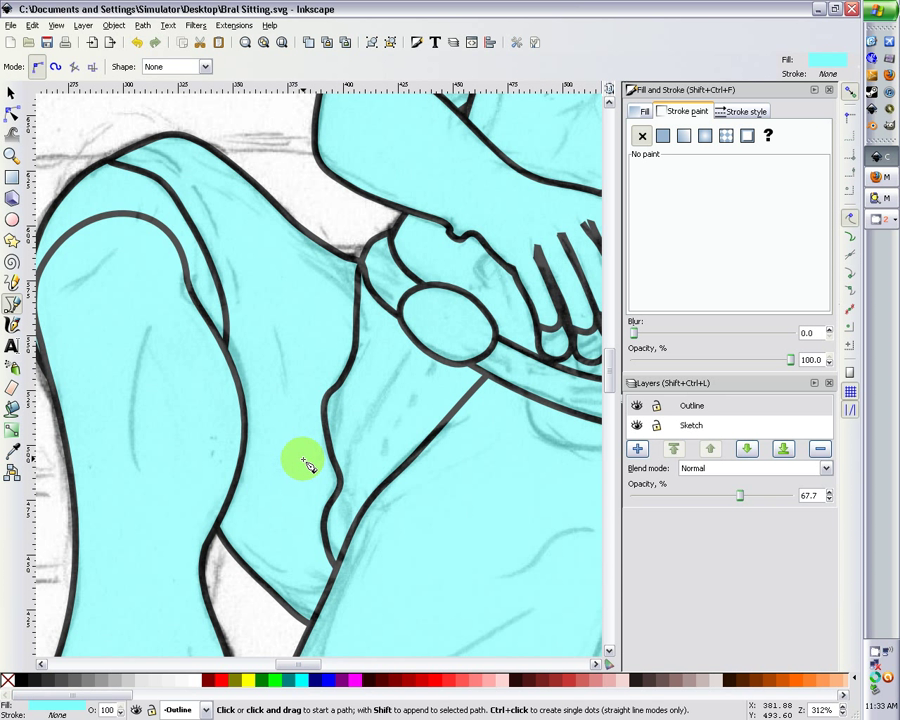
click(303, 459)
click(351, 471)
click(377, 517)
drag(358, 573, 362, 578)
click(327, 591)
click(312, 563)
click(296, 484)
click(305, 463)
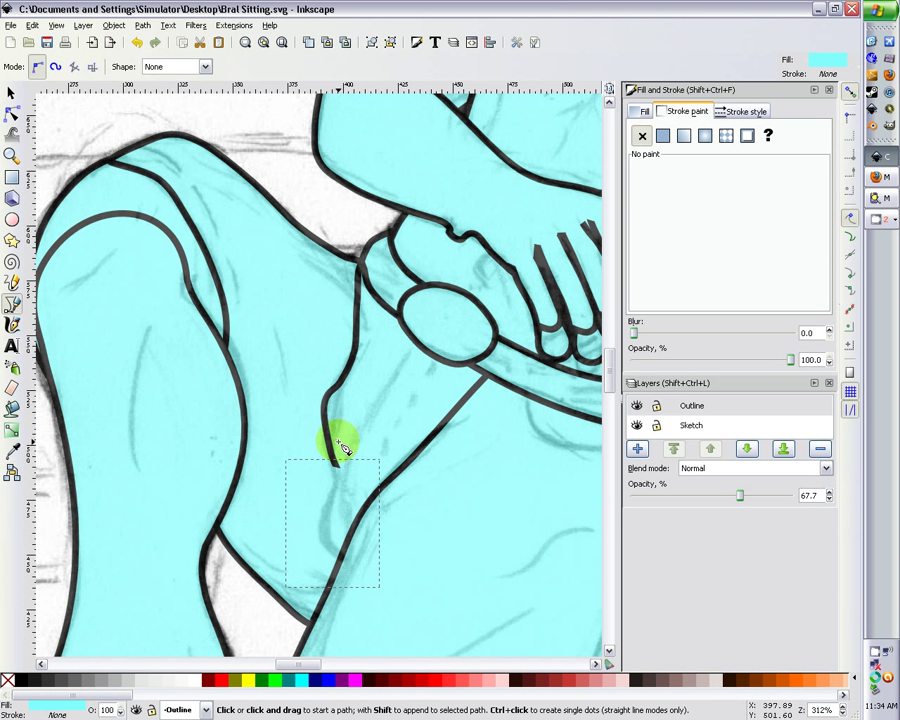
scroll(335, 343, down, 20)
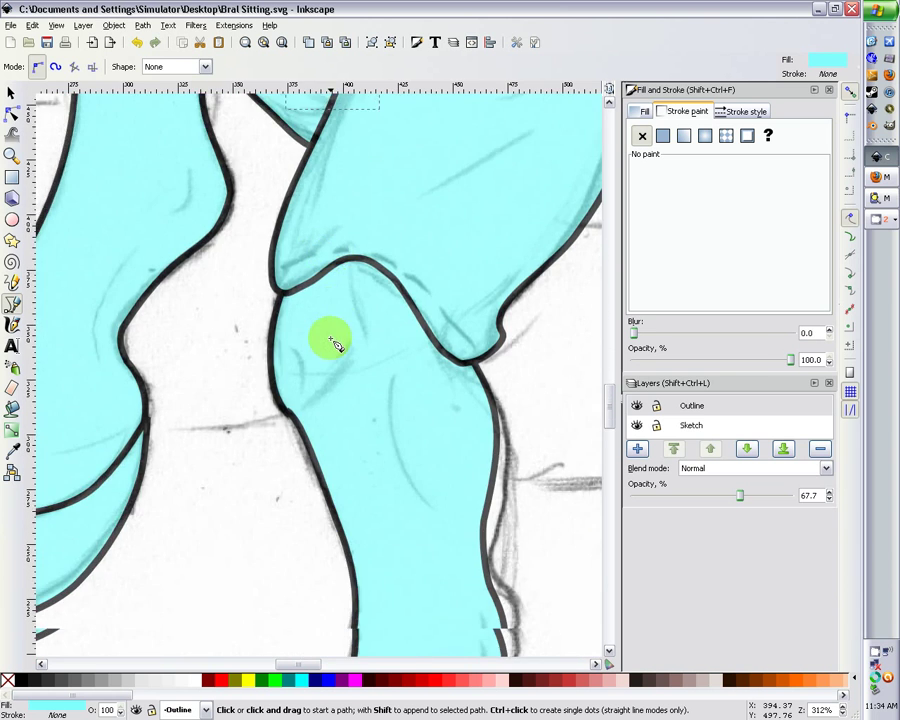
scroll(335, 343, up, 20)
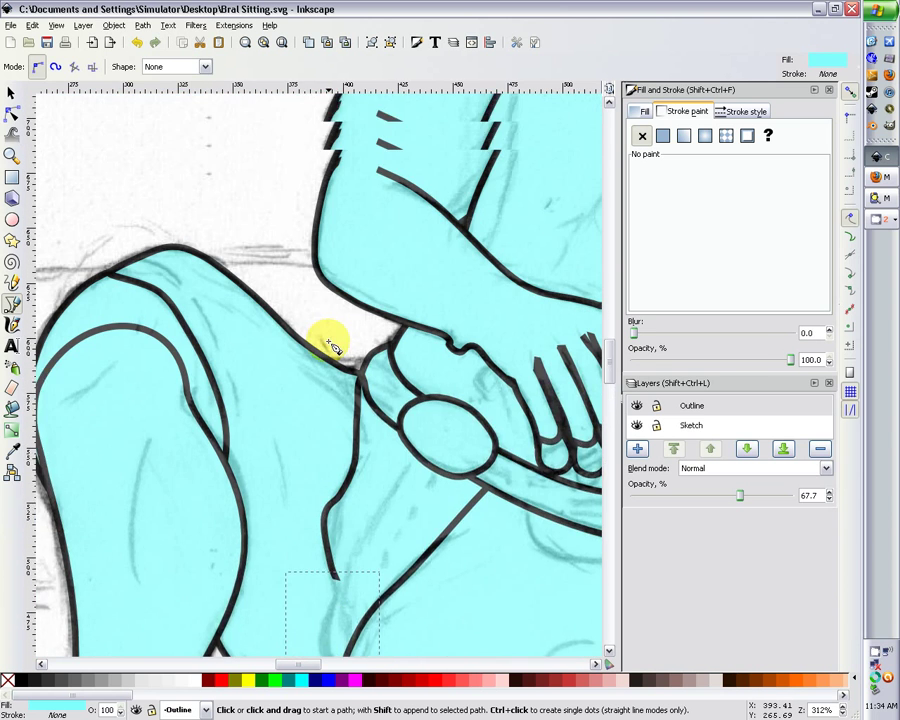
drag(281, 664, 261, 664)
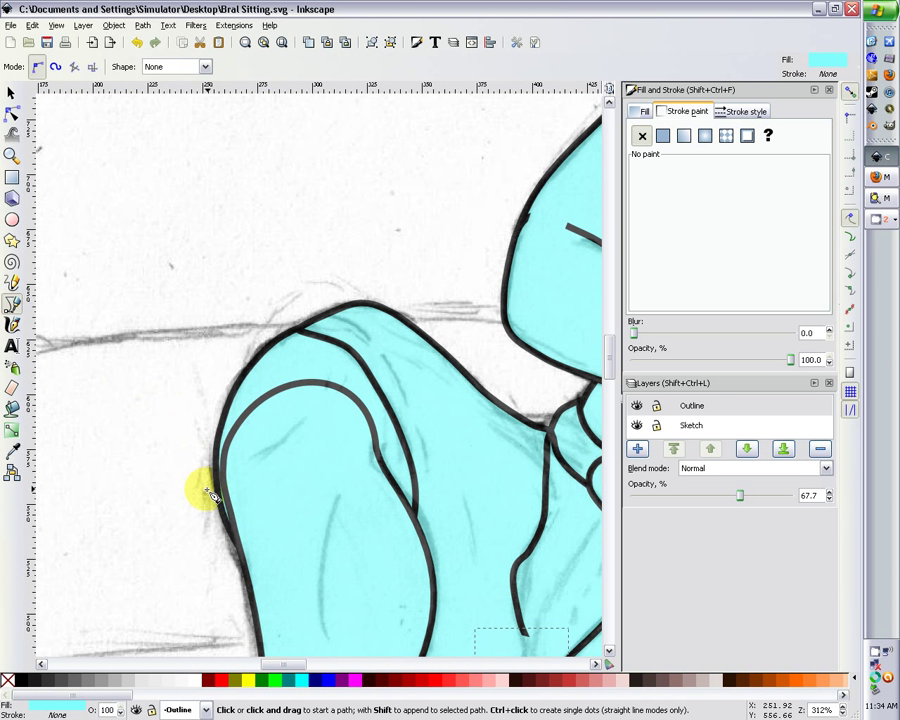
- Trace a closed cyan patch around the raised knee, covering the stray sketch curve
click(225, 440)
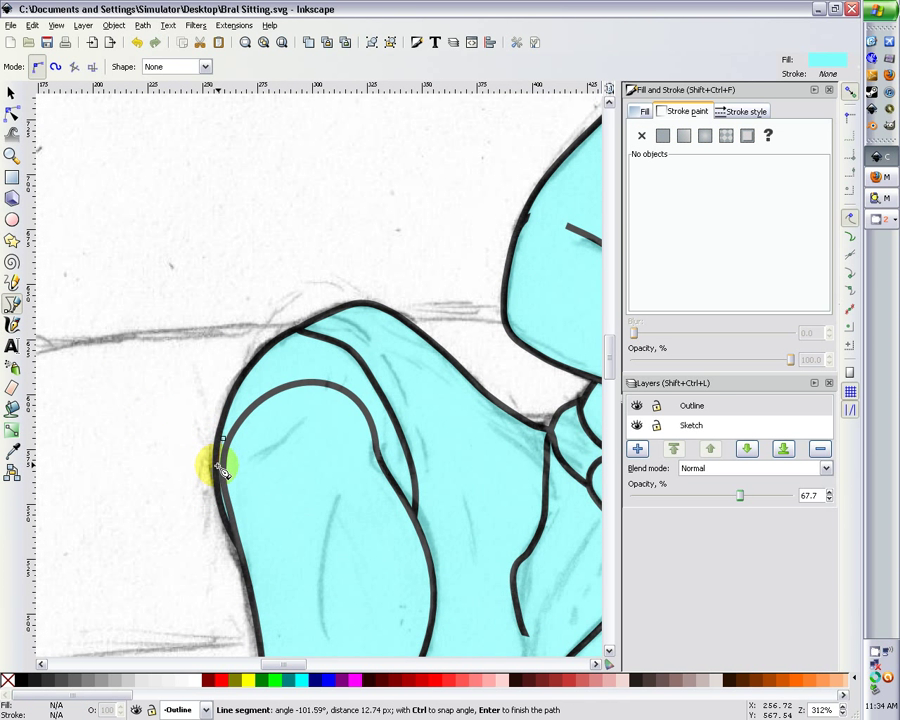
click(225, 498)
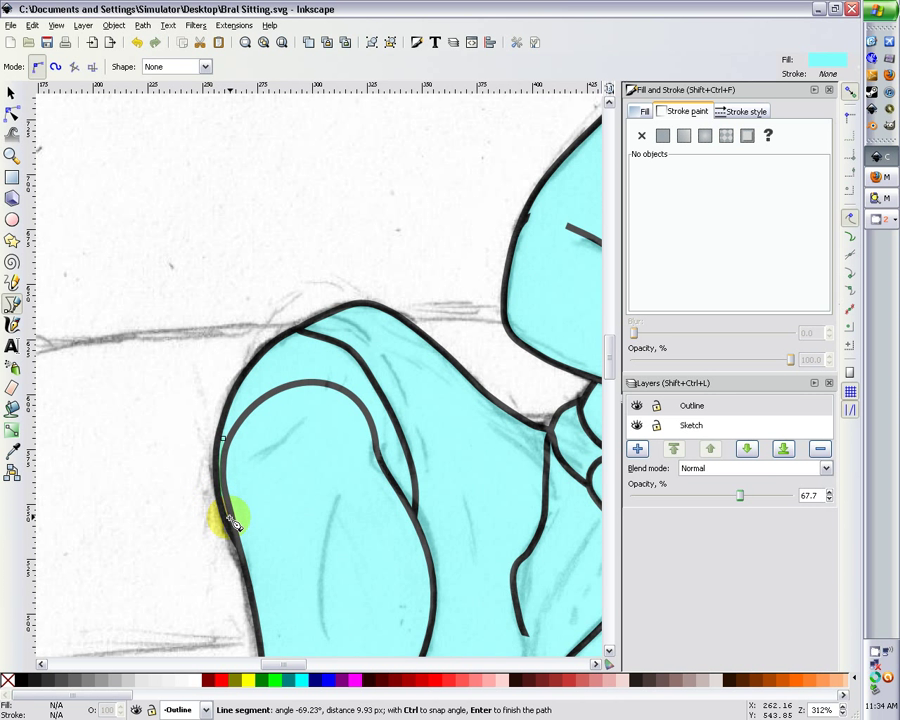
click(242, 540)
click(355, 546)
click(362, 430)
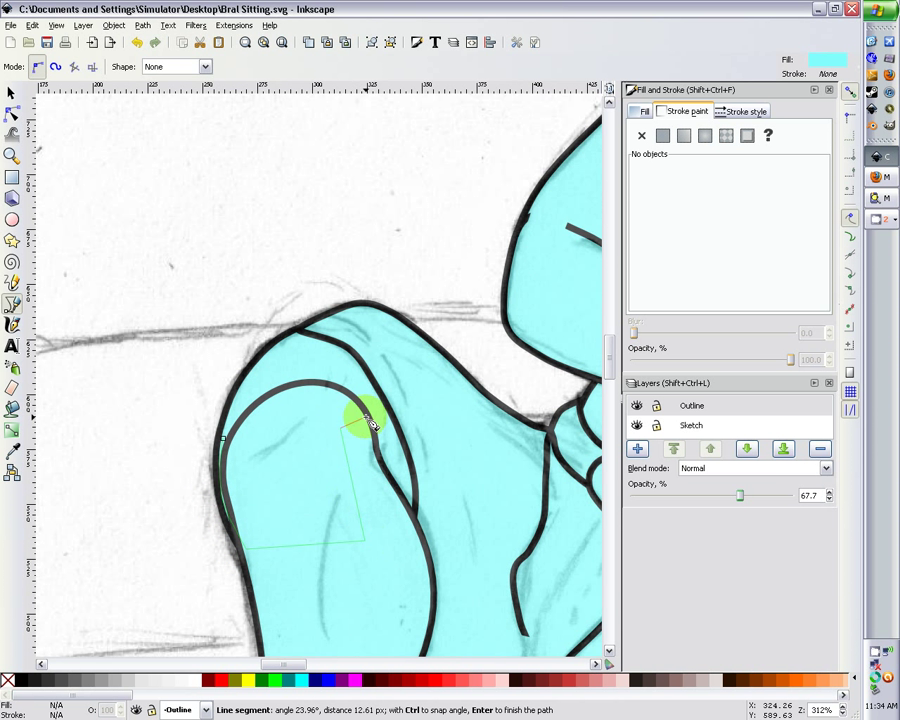
click(356, 377)
click(296, 363)
click(258, 378)
click(228, 442)
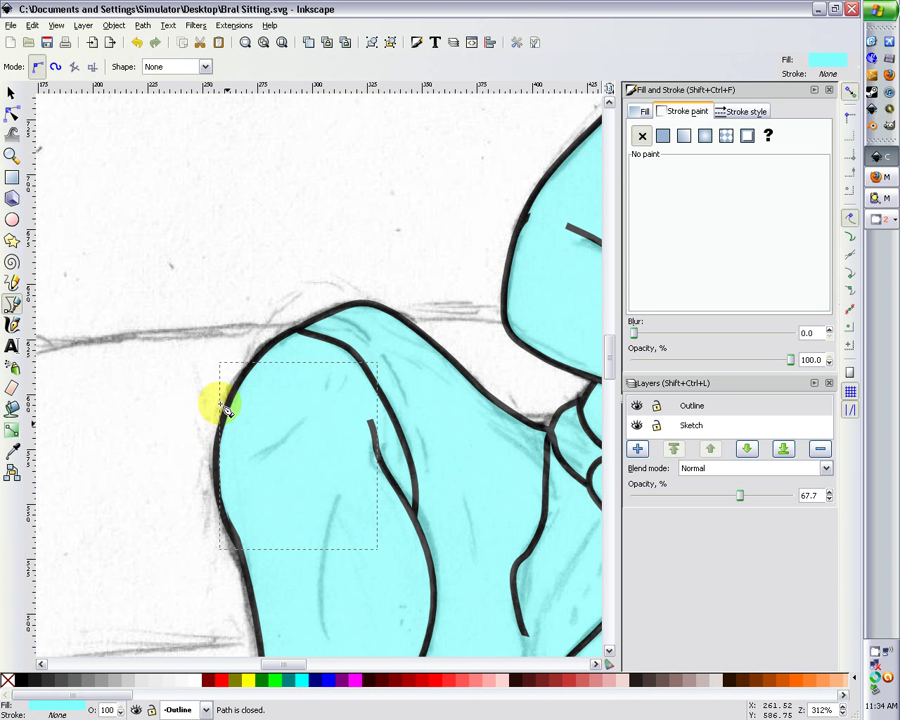
- Zoom out and deselect the new knee patch
click(12, 90)
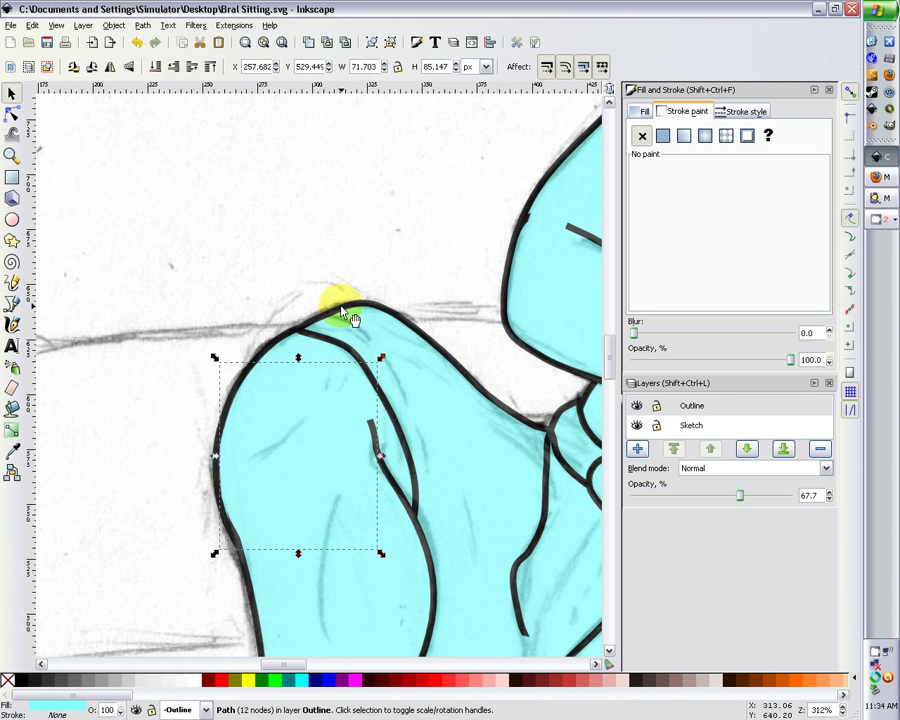
key(minus)
key(minus)
key(minus)
key(minus)
click(146, 312)
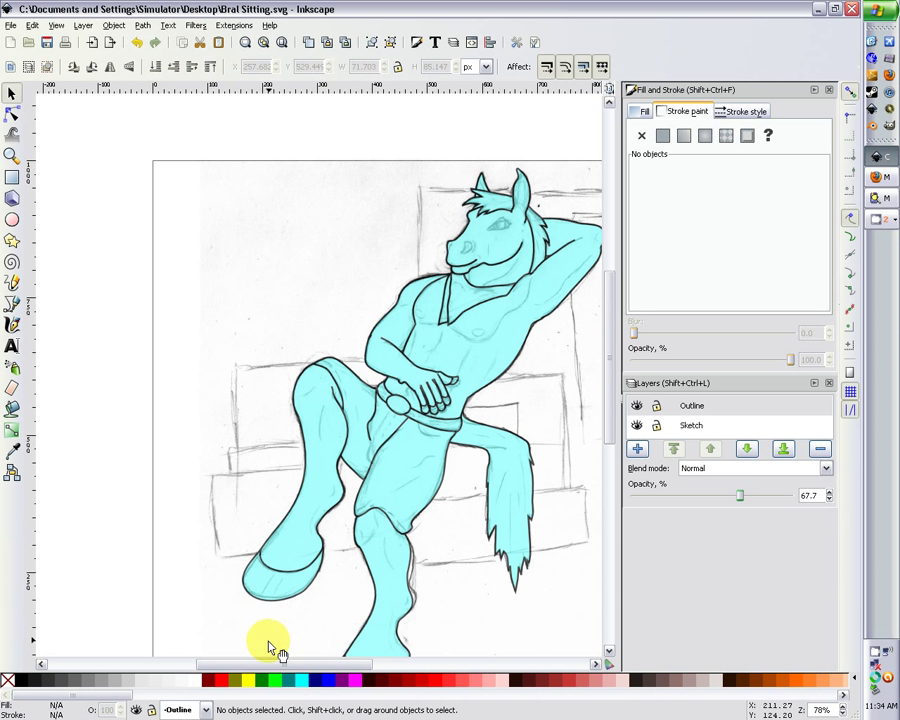
drag(266, 662, 310, 663)
scroll(410, 484, down, 3)
scroll(410, 487, up, 1)
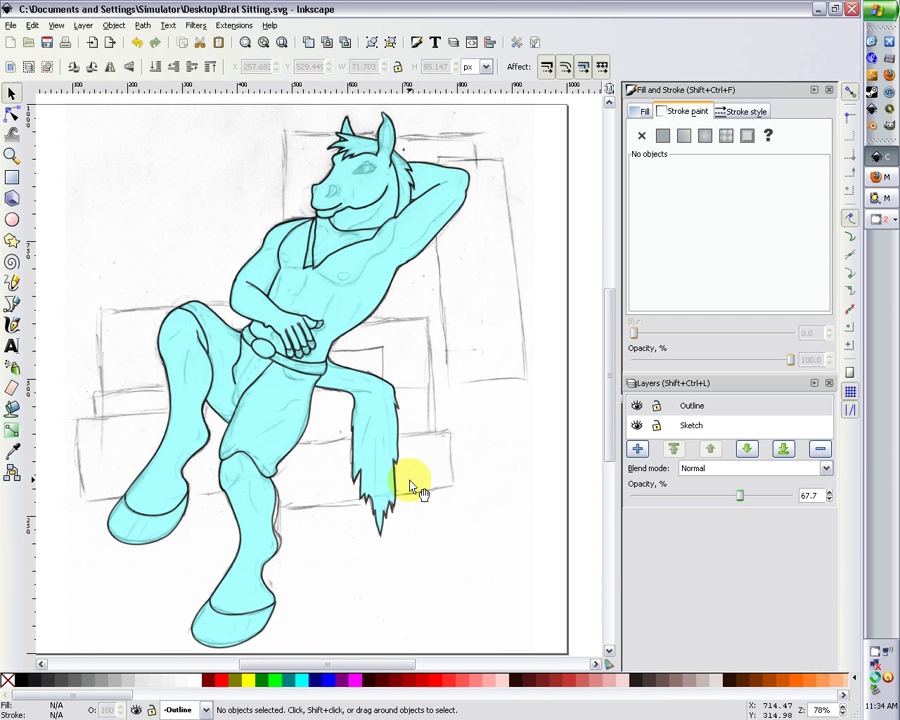
scroll(410, 487, up, 3)
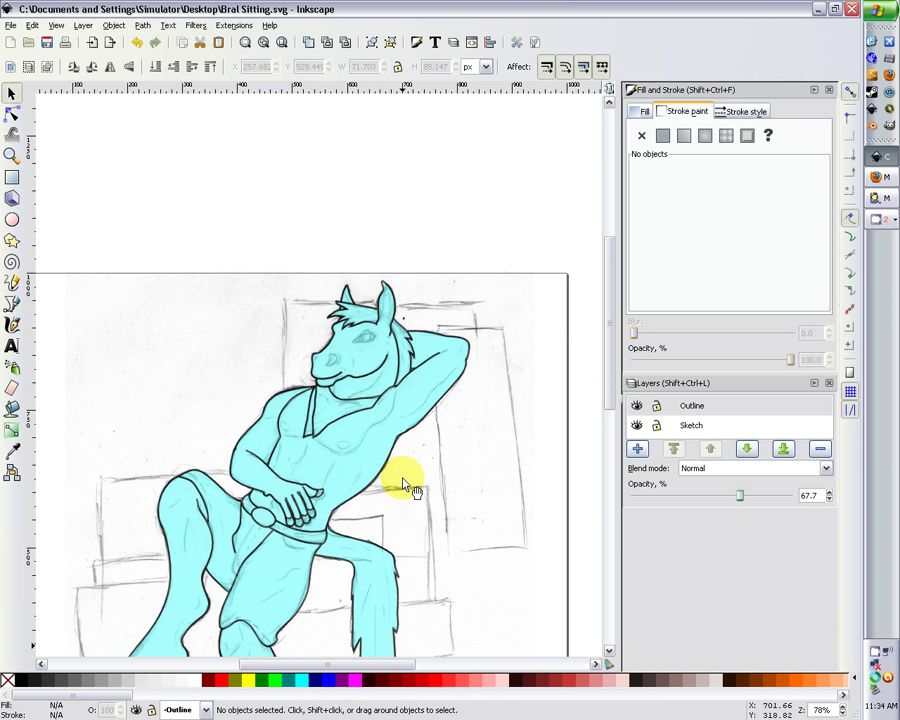
ctrl+scroll(404, 482, up, 5)
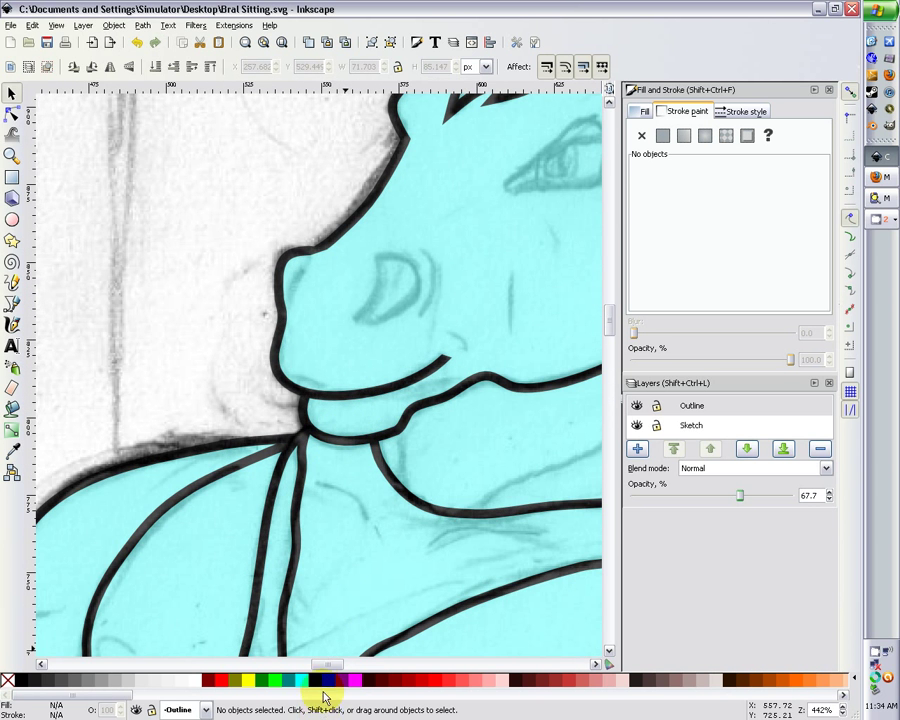
drag(331, 664, 339, 664)
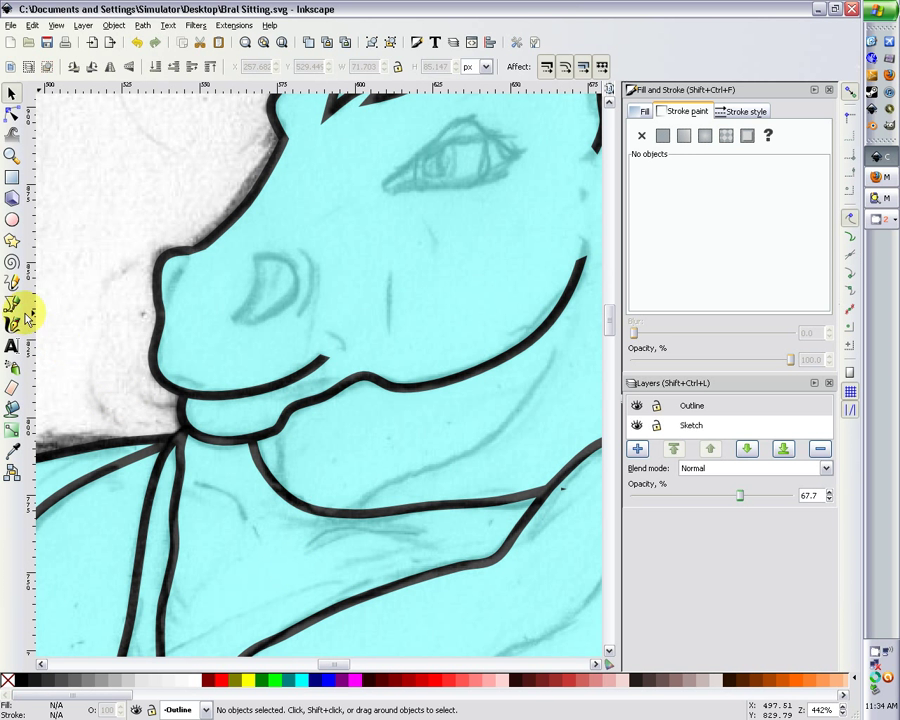
- Trace the nostril on the muzzle as a closed cyan shape
click(24, 310)
click(255, 261)
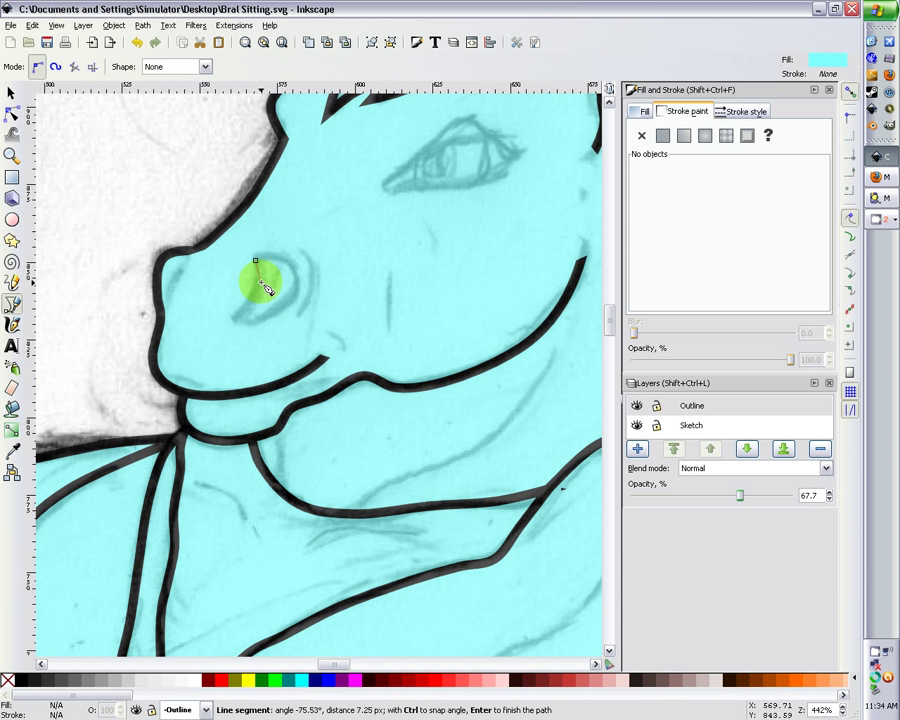
click(233, 318)
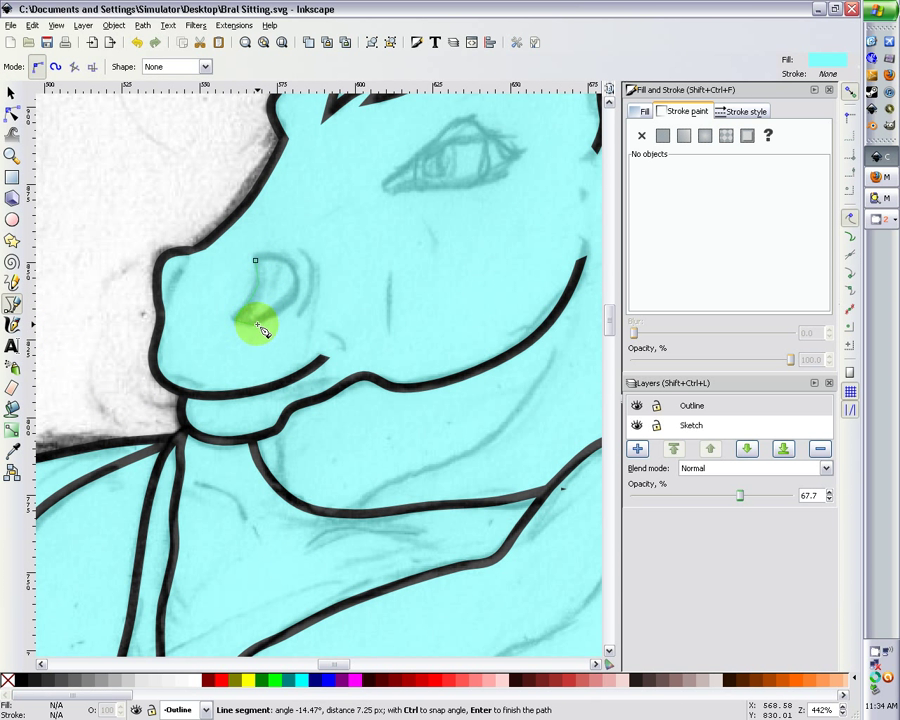
click(274, 328)
click(303, 286)
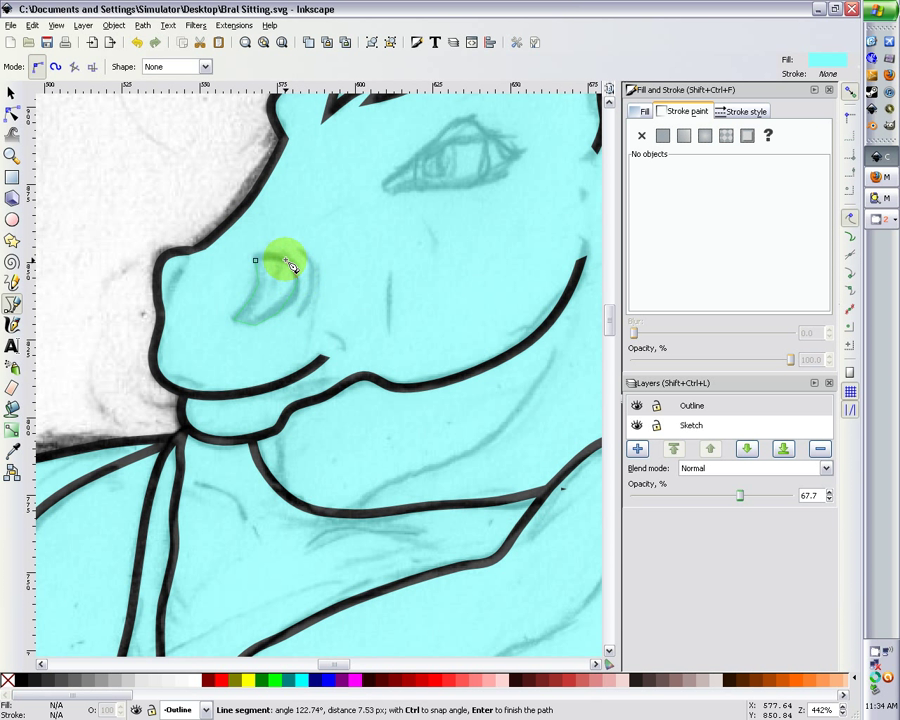
click(287, 266)
click(256, 262)
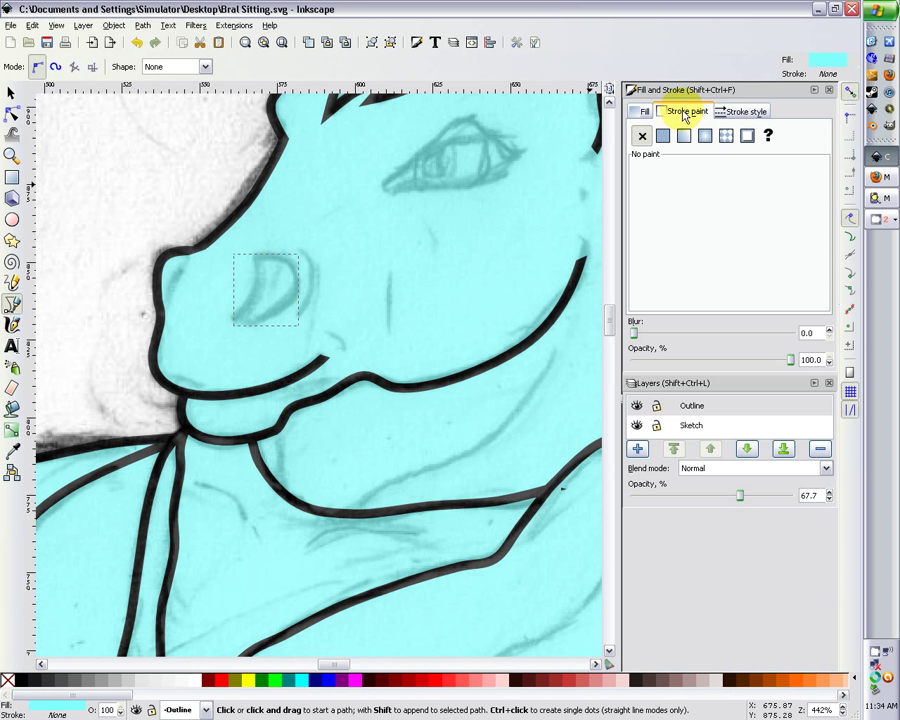
- Give the nostril a flat black outline 3 px wide
click(662, 136)
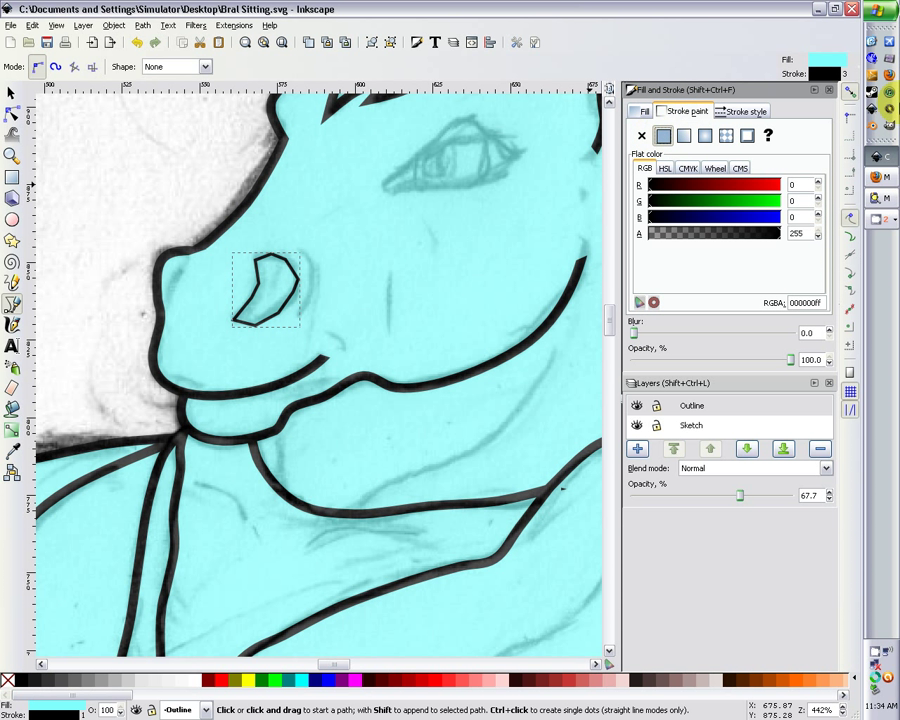
click(747, 111)
drag(713, 133, 675, 129)
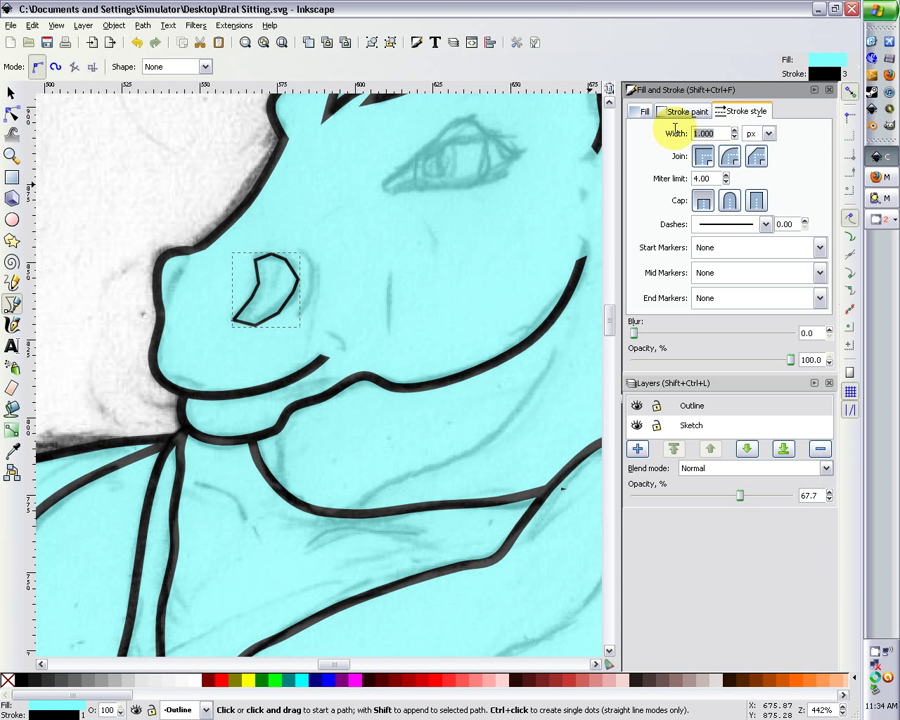
text(3)
key(Return)
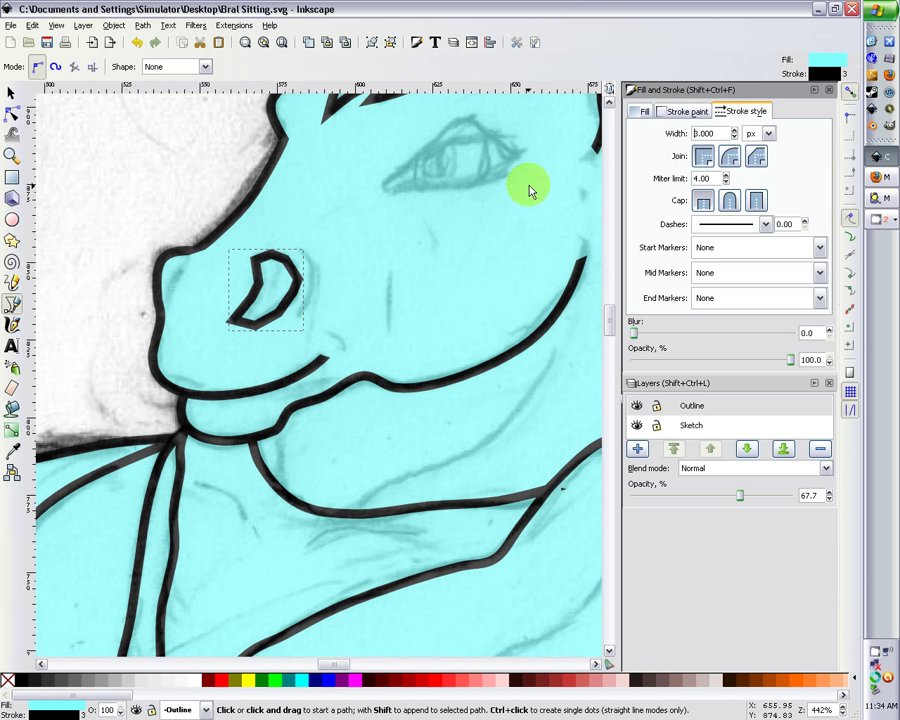
- Add a node on the nostril's inner edge and make its nodes symmetric, curving the sides
click(11, 113)
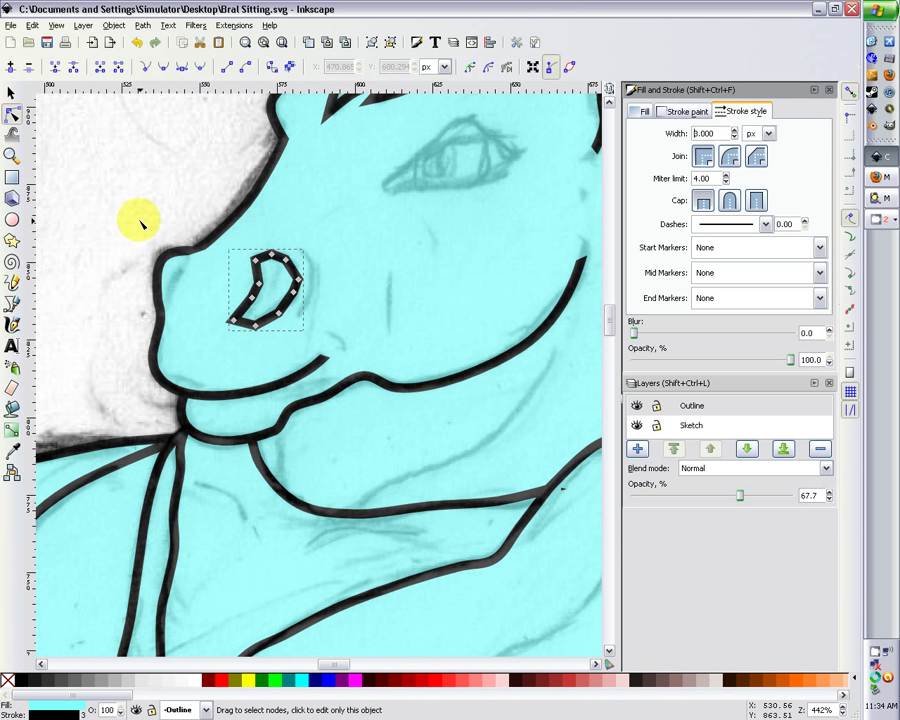
double_click(252, 297)
click(258, 287)
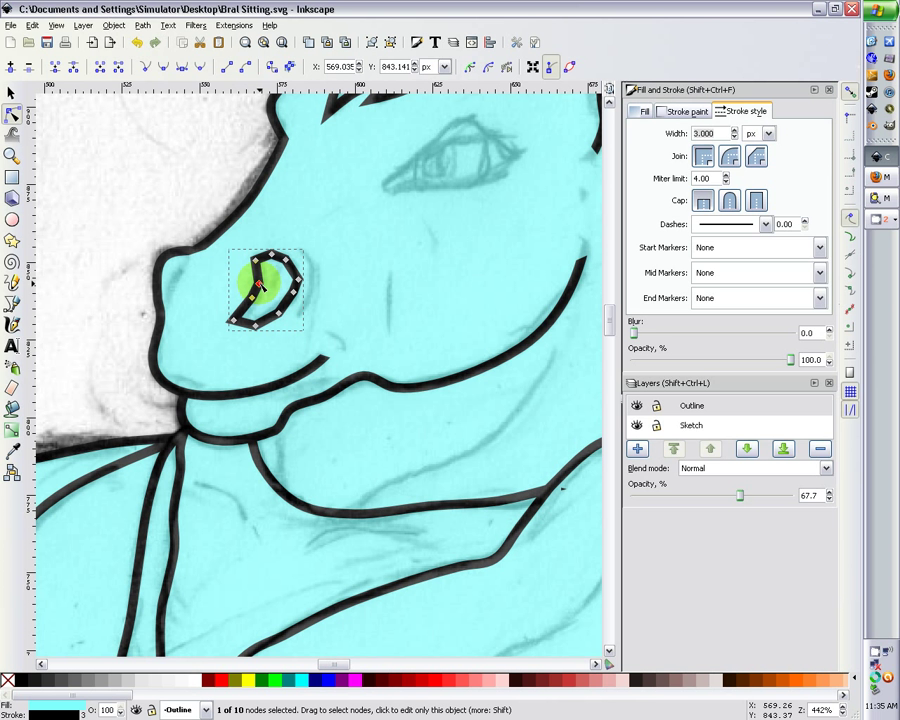
key(ctrl+a)
shift+click(234, 321)
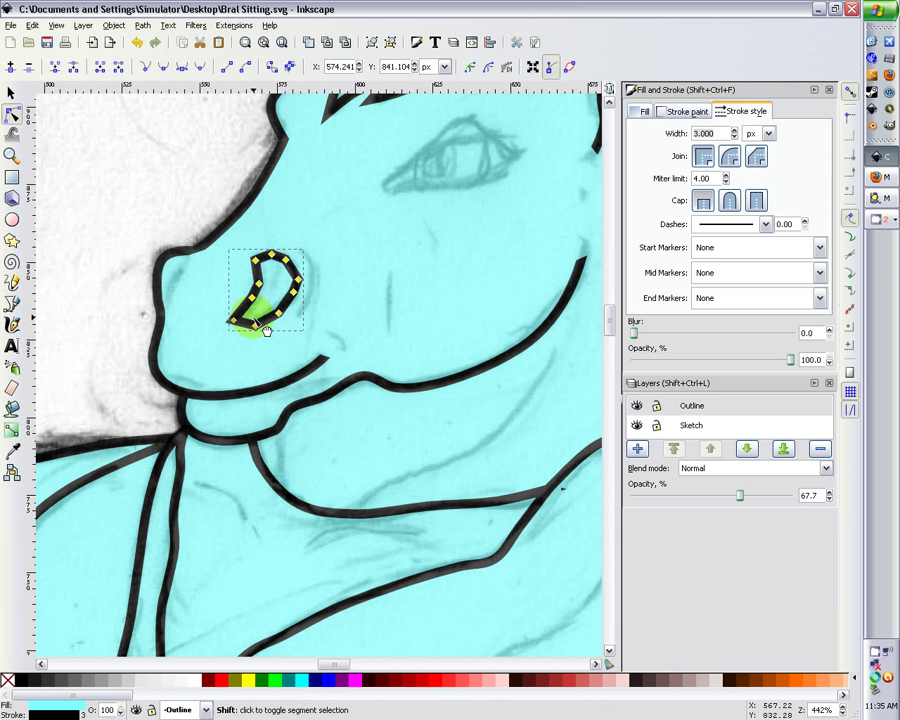
shift+click(253, 262)
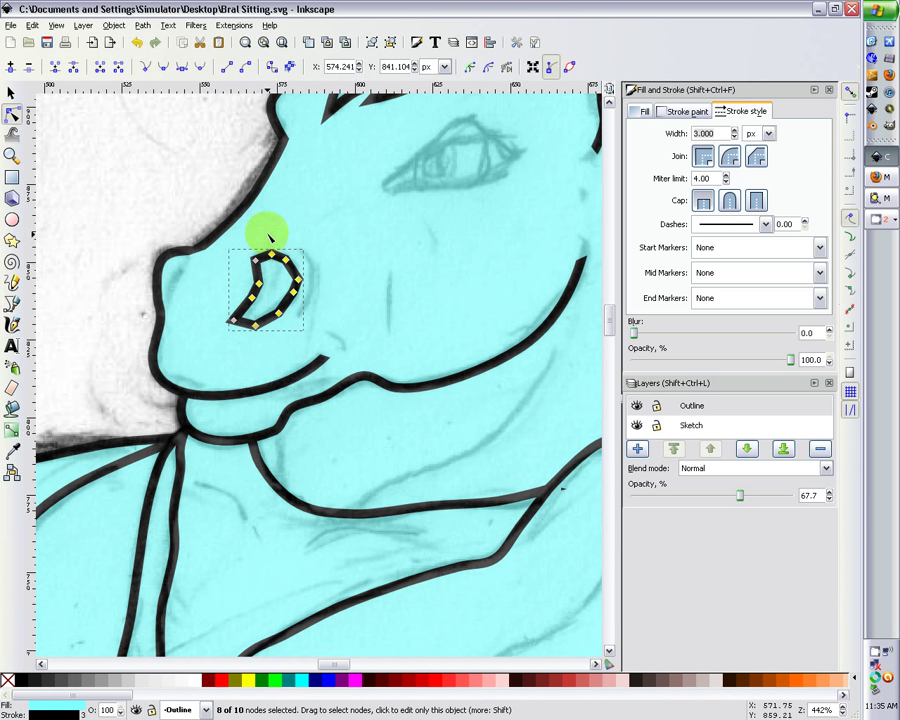
click(183, 68)
click(80, 156)
- Nudge the nostril's bottom node slightly upward to slim the crescent
click(257, 256)
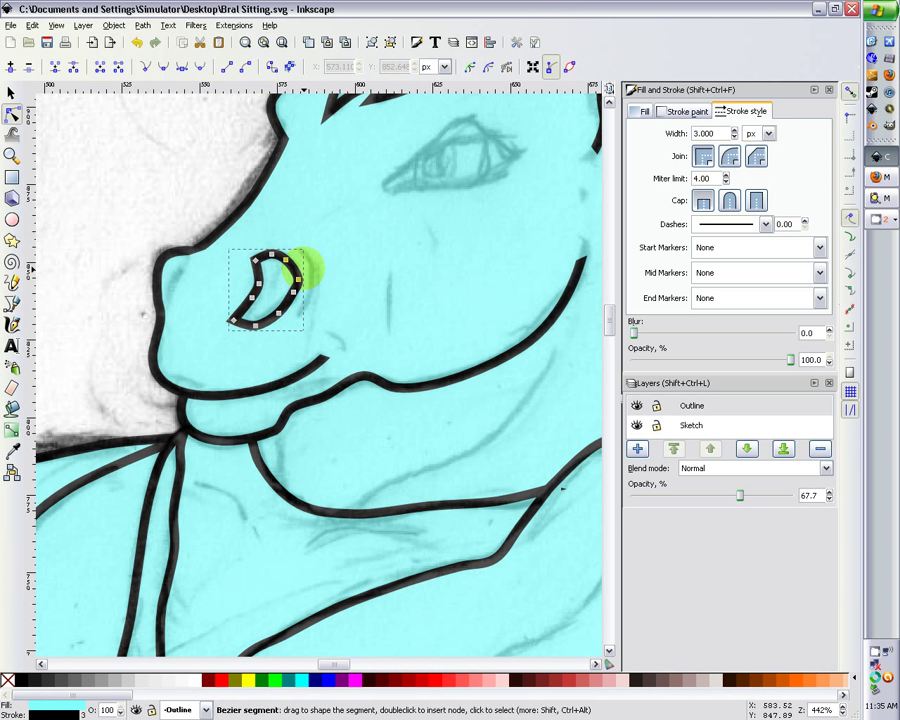
drag(306, 268, 292, 326)
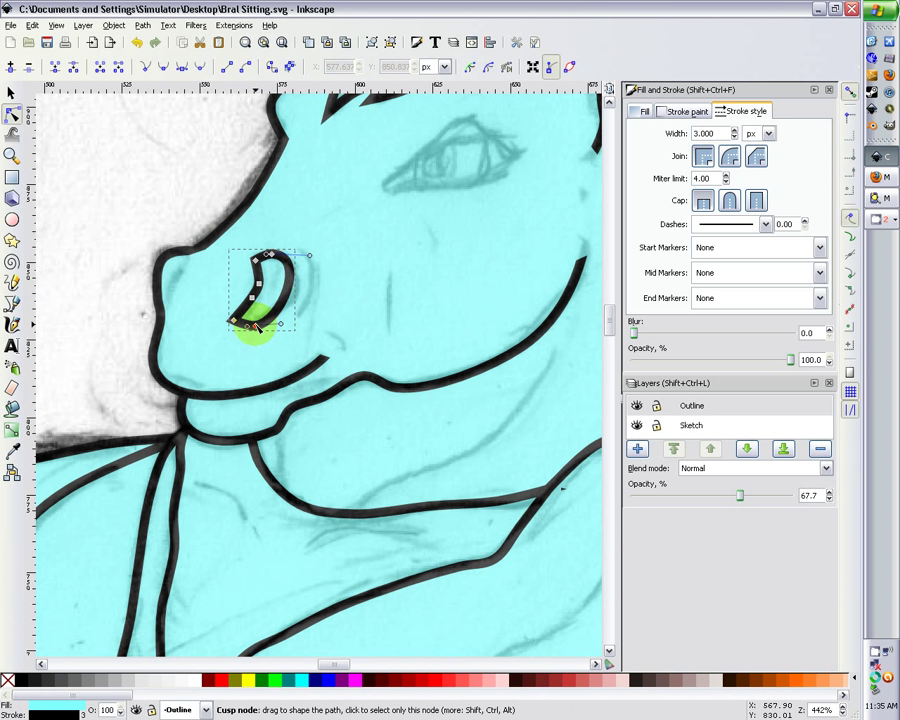
click(256, 323)
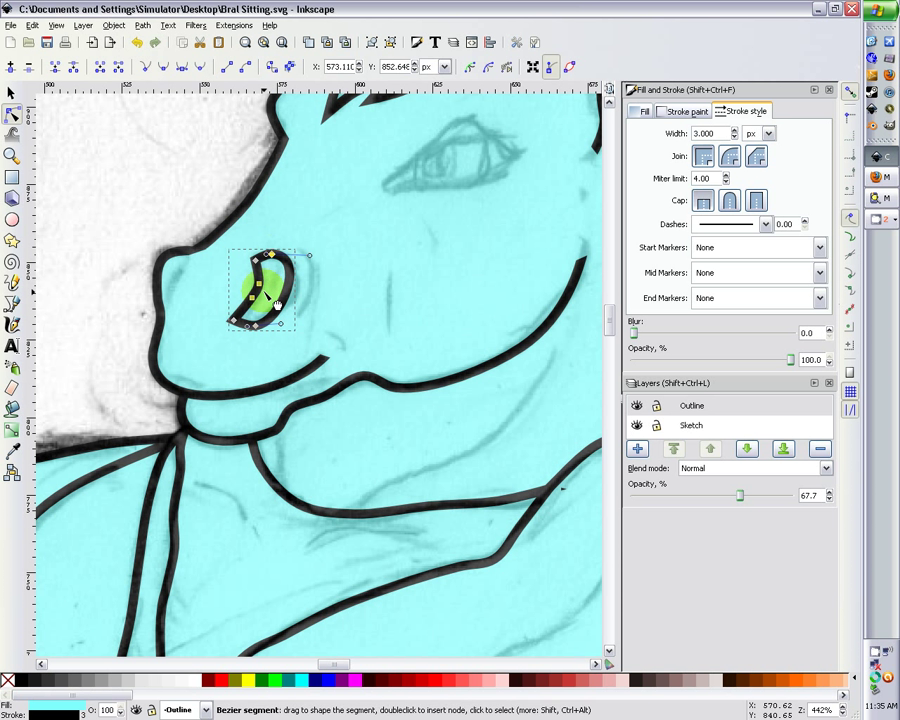
drag(257, 327, 256, 322)
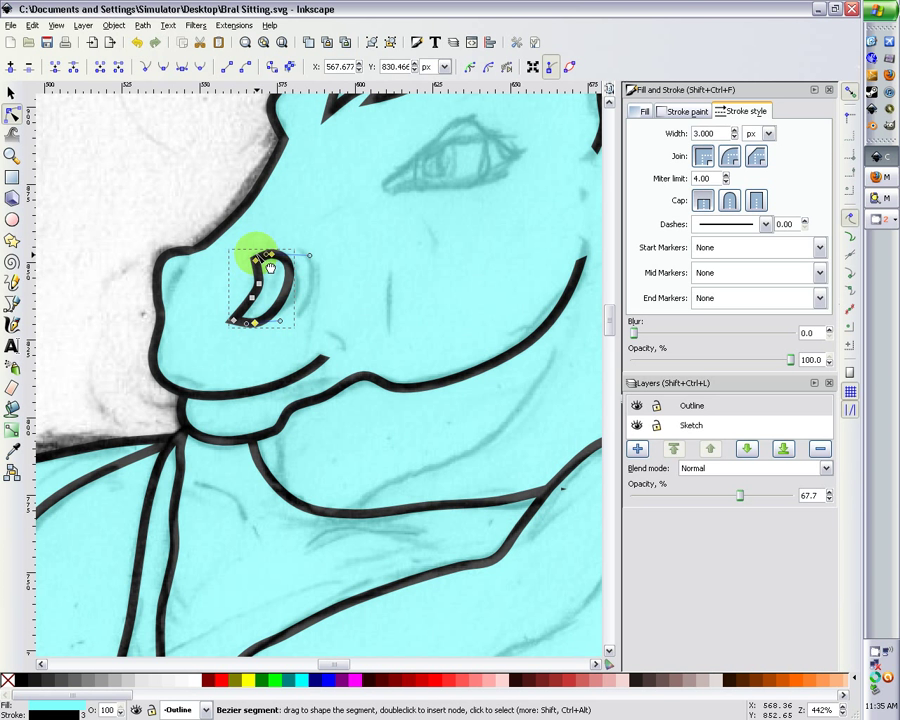
- Zoom out to about 111% and deselect the nostril's nodes to view the whole horse
scroll(270, 268, down, 4)
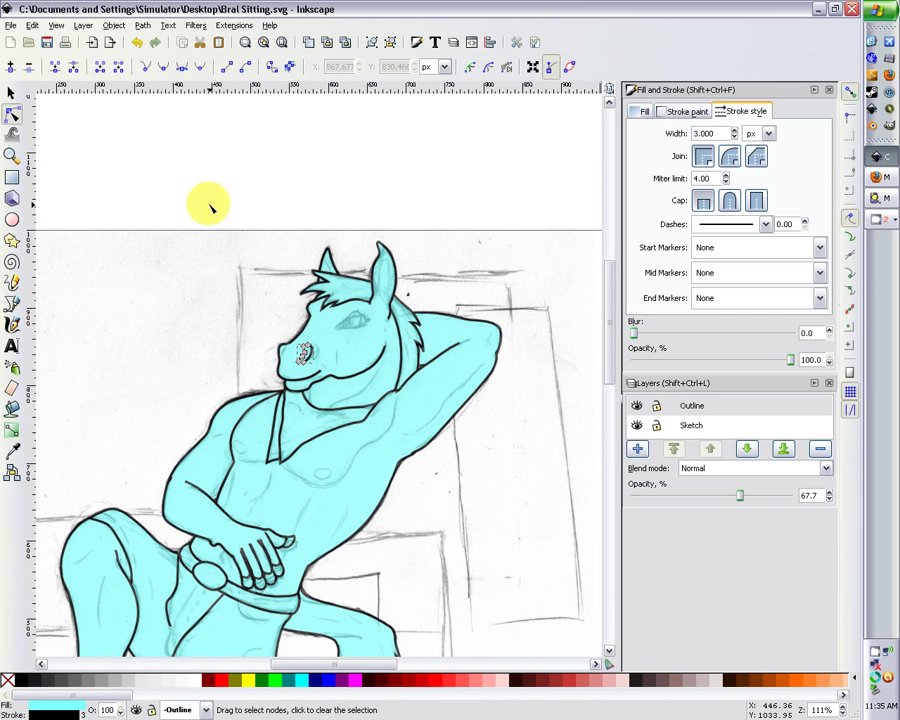
click(233, 199)
scroll(270, 270, down, 3)
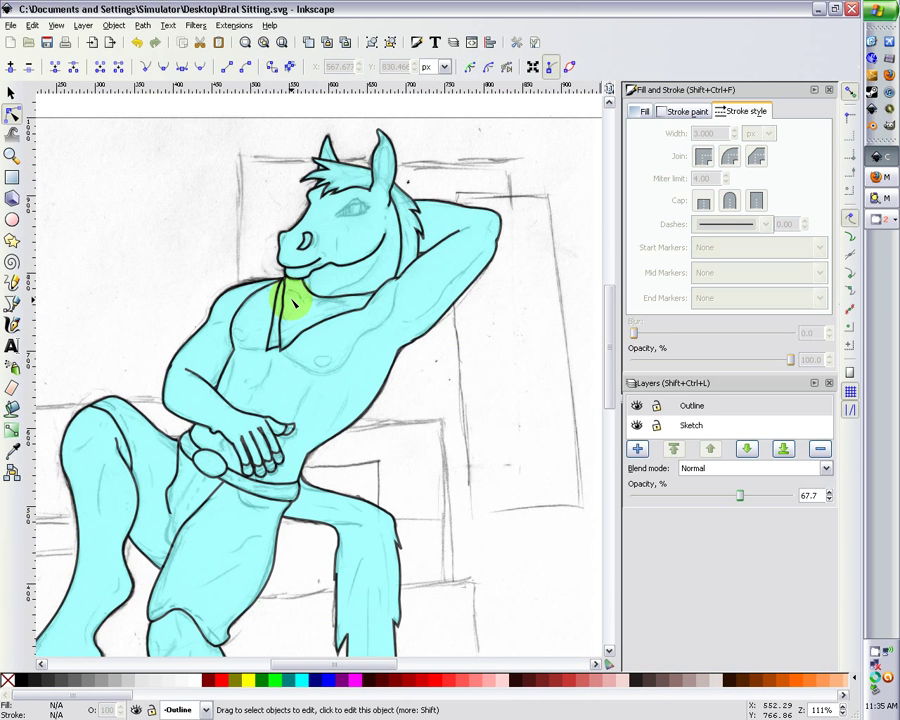
scroll(293, 303, up, 4)
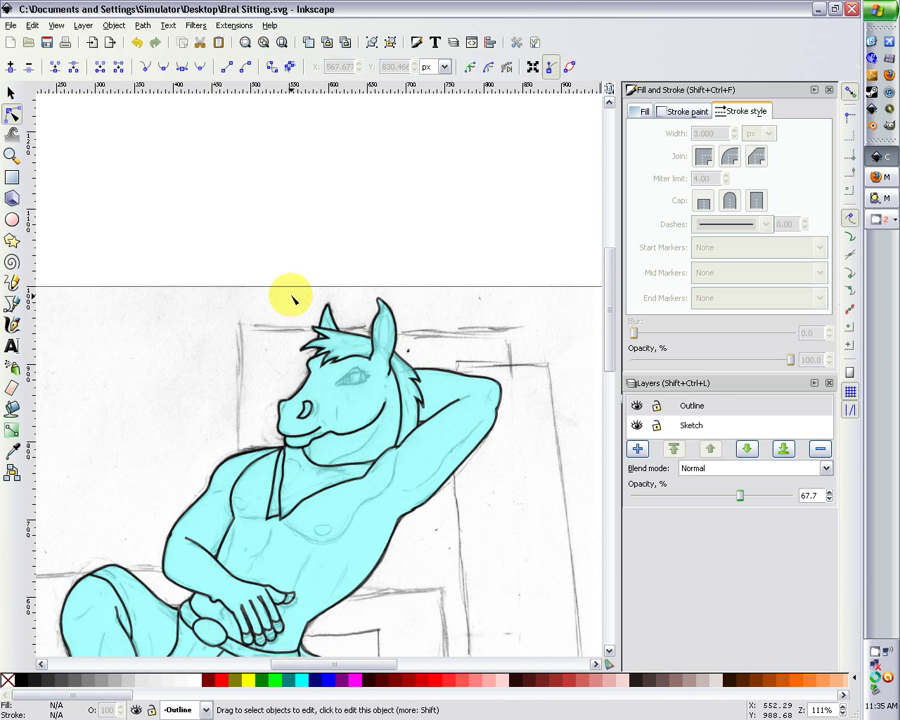
- Select the nostril and zoom in to 442% around the cheek and eye
scroll(293, 298, down, 1)
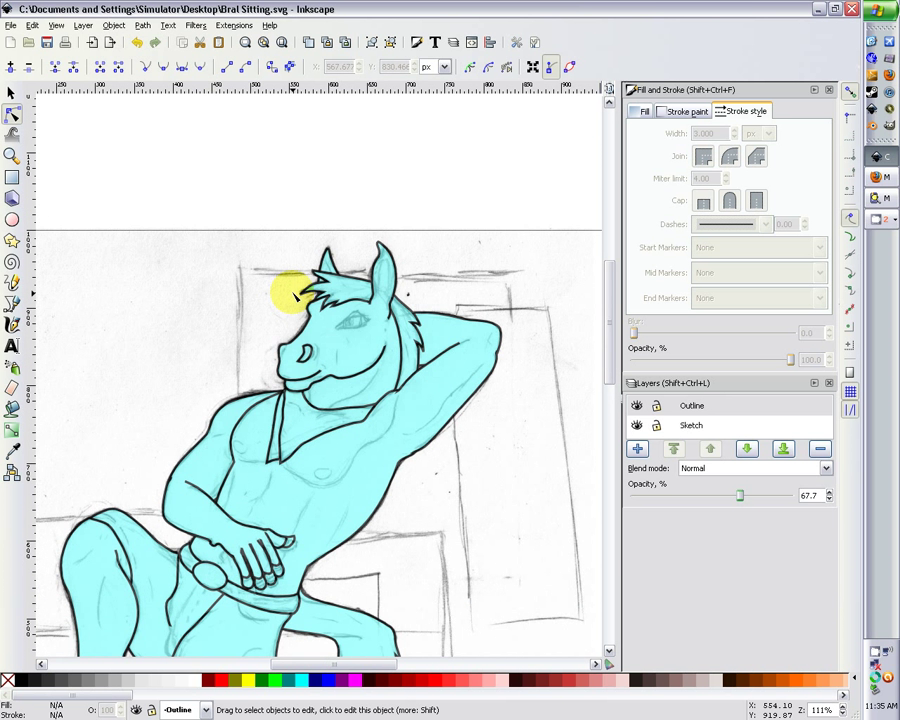
click(12, 95)
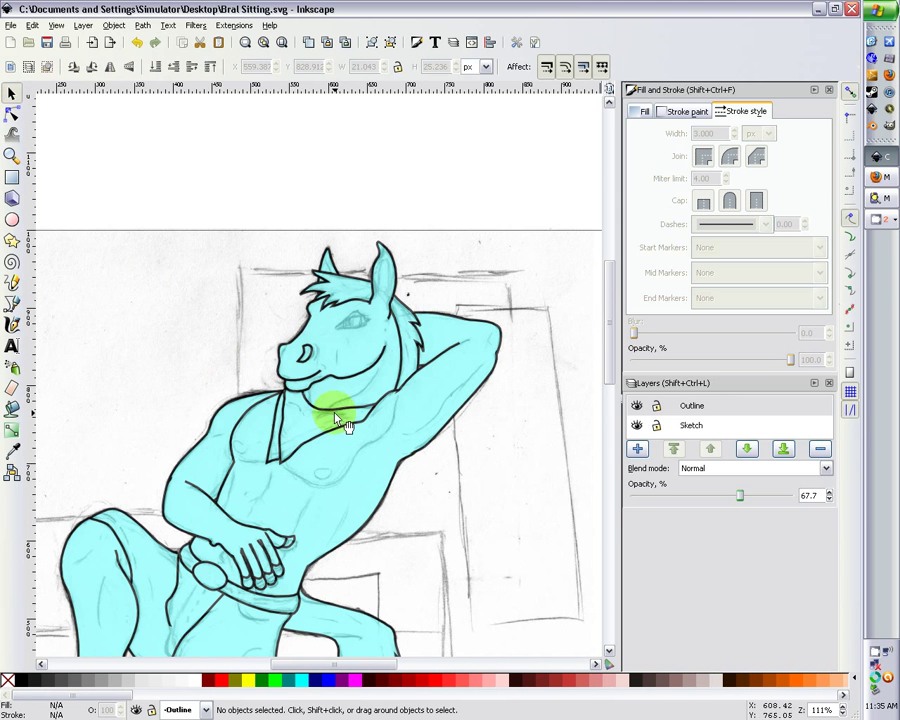
click(300, 350)
scroll(338, 377, up, 2)
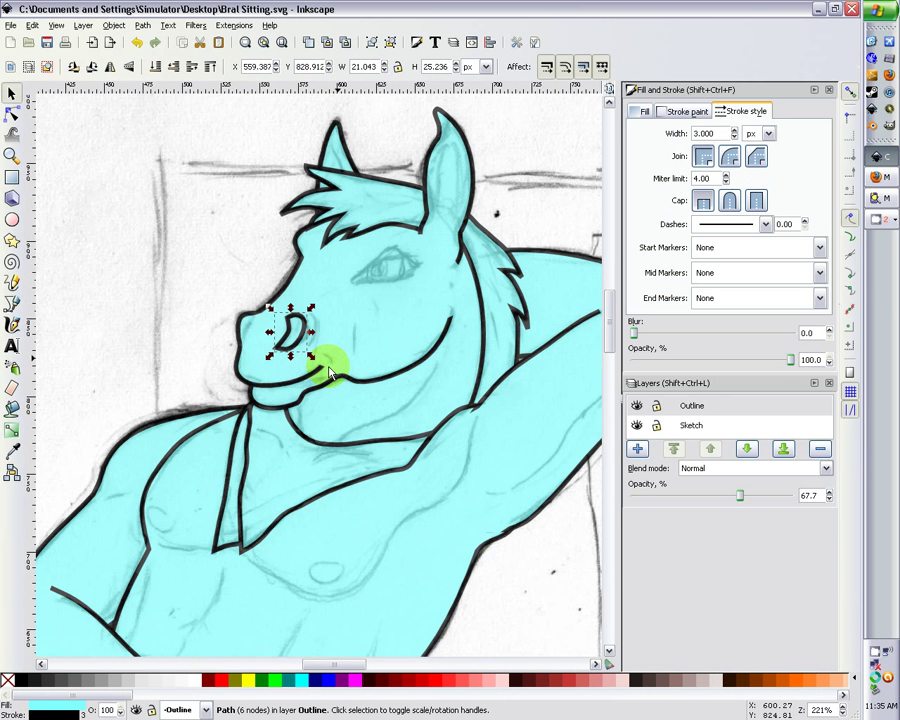
scroll(330, 372, up, 1)
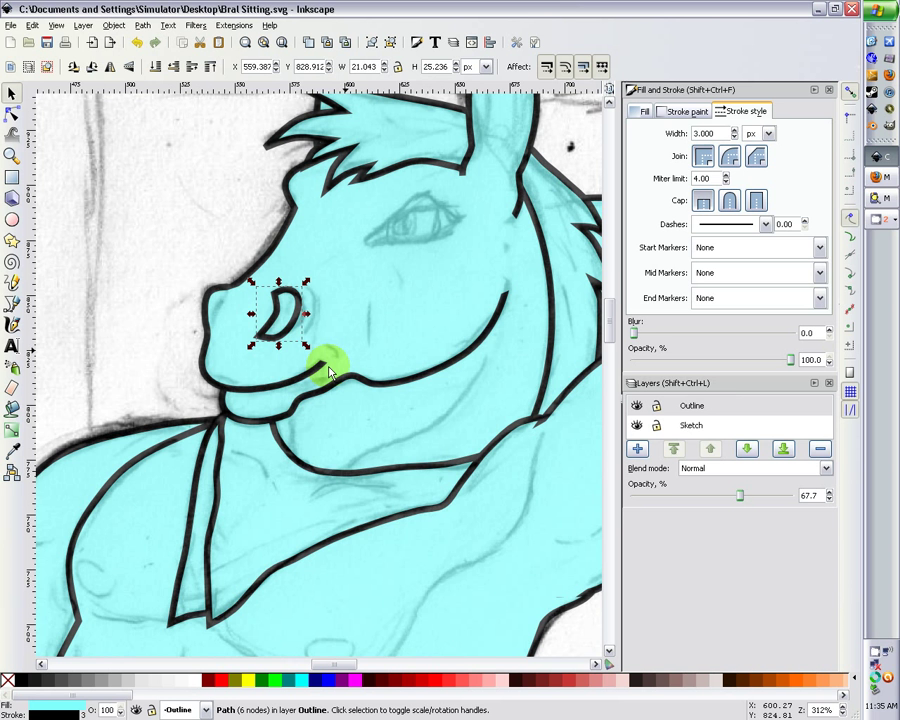
scroll(330, 372, up, 3)
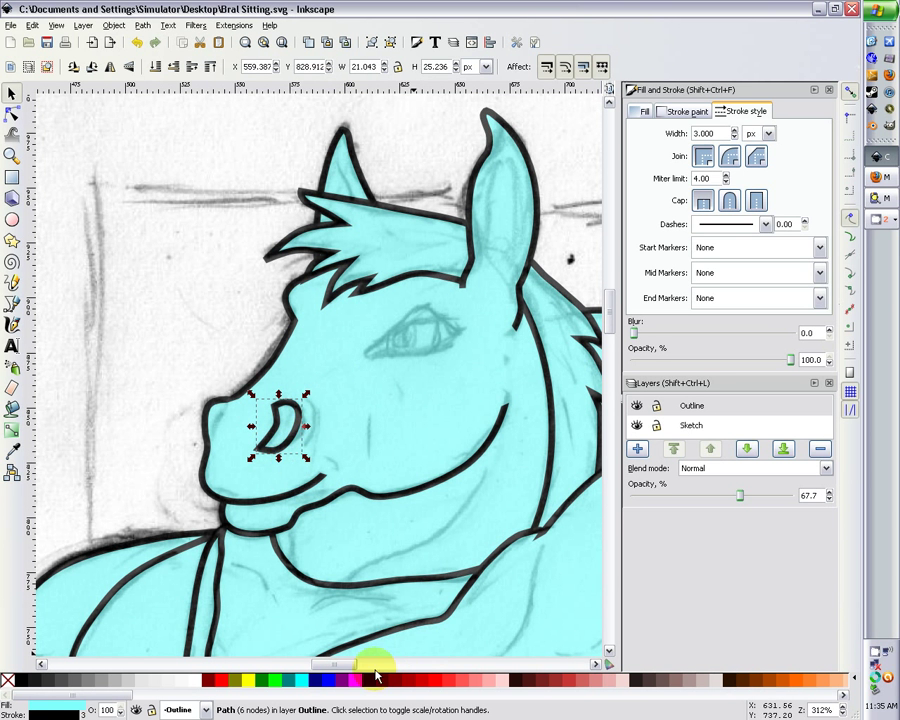
scroll(352, 666, right, 4)
scroll(268, 405, up, 1)
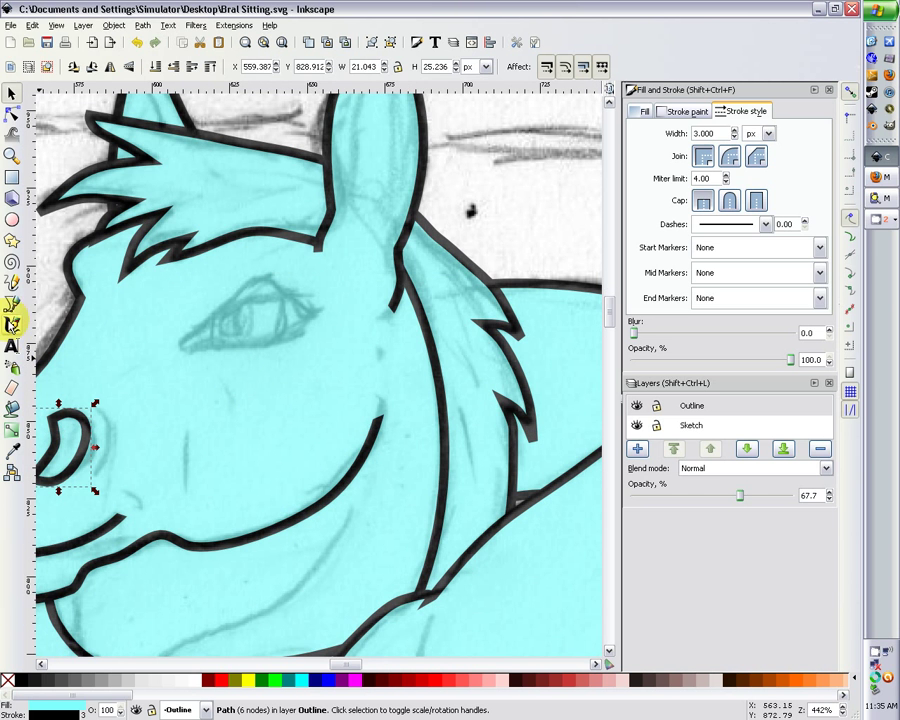
scroll(335, 662, left, 4)
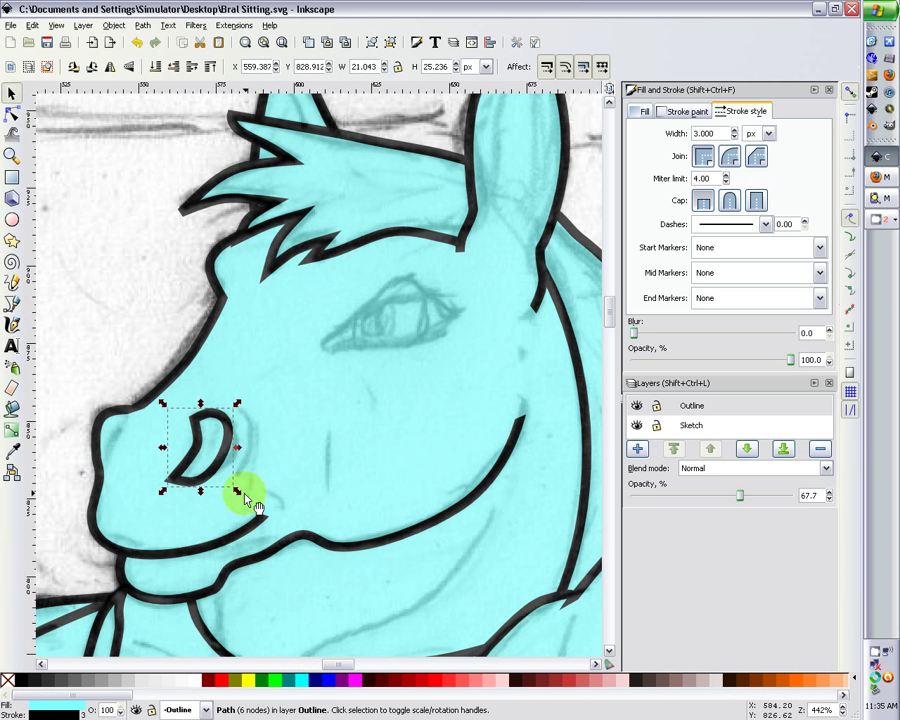
- Drag one node of the cyan patch between eye and ear up-right, keeping it outline-free
click(442, 316)
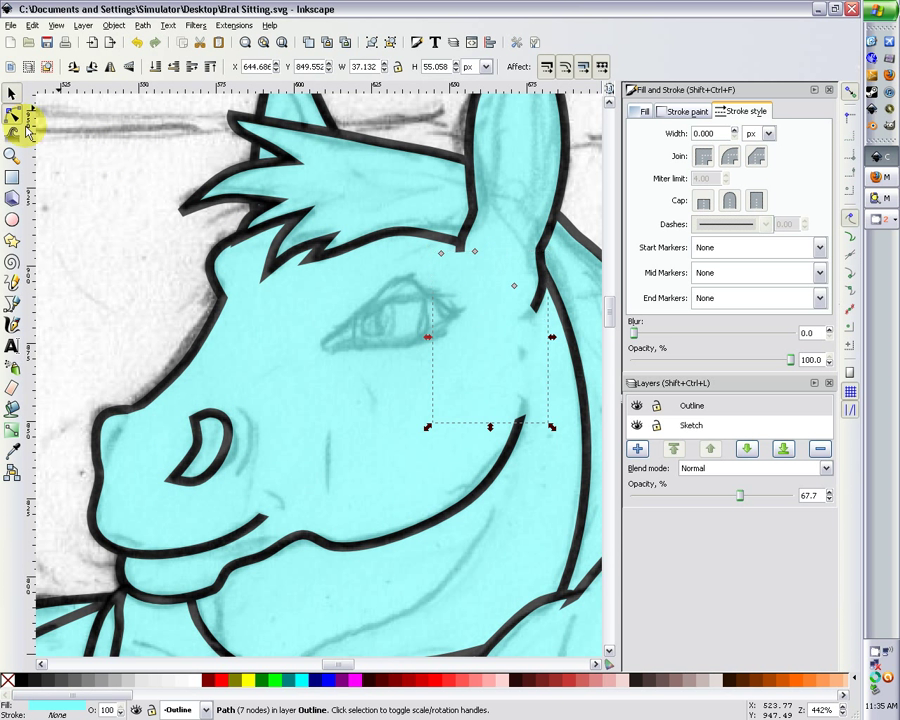
click(18, 118)
drag(416, 362, 475, 300)
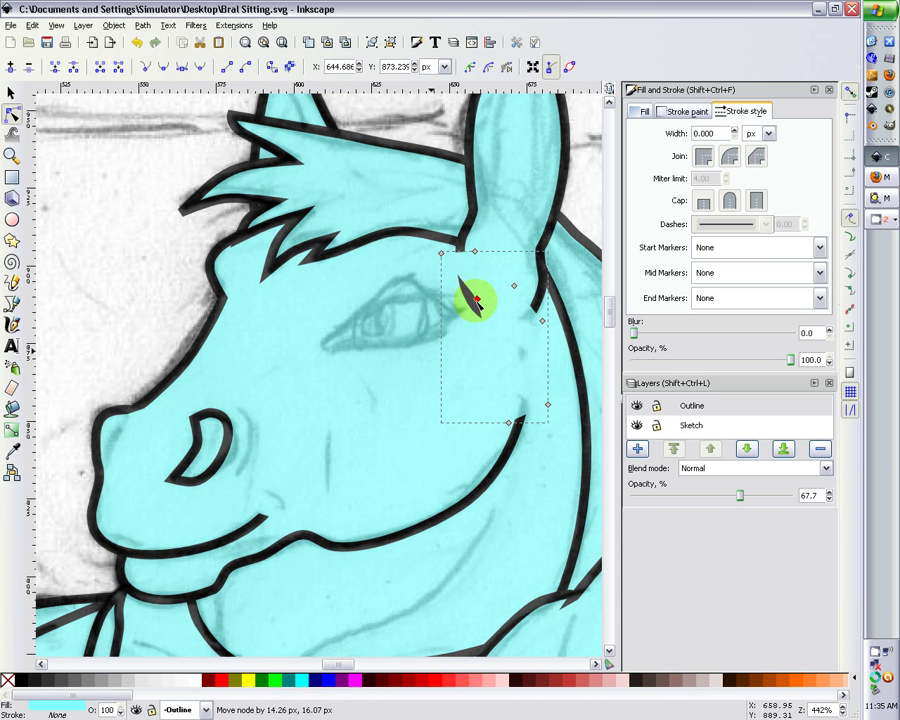
click(686, 111)
click(663, 136)
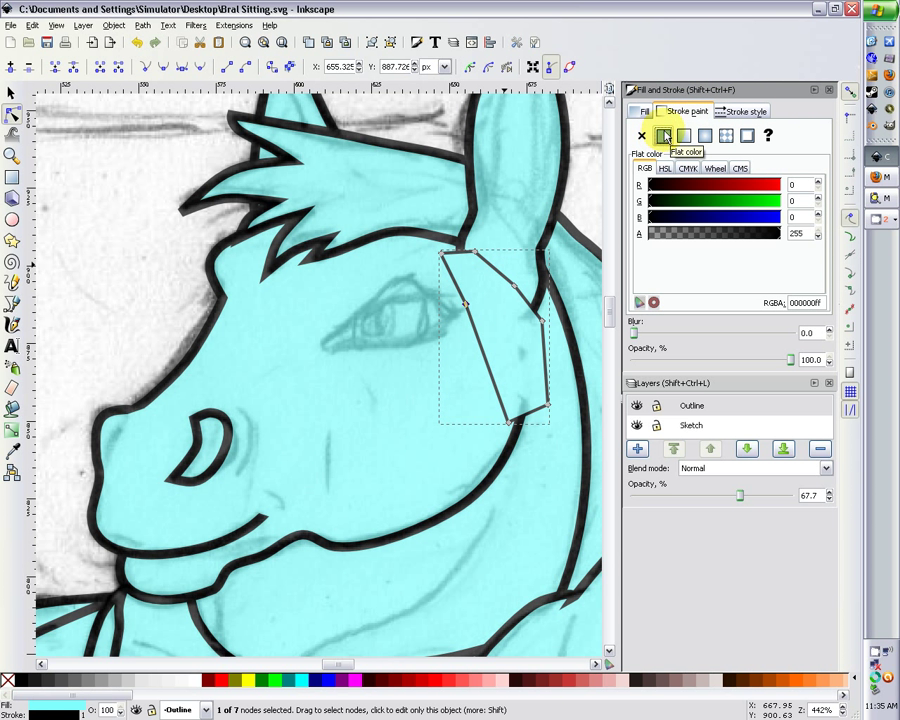
click(643, 137)
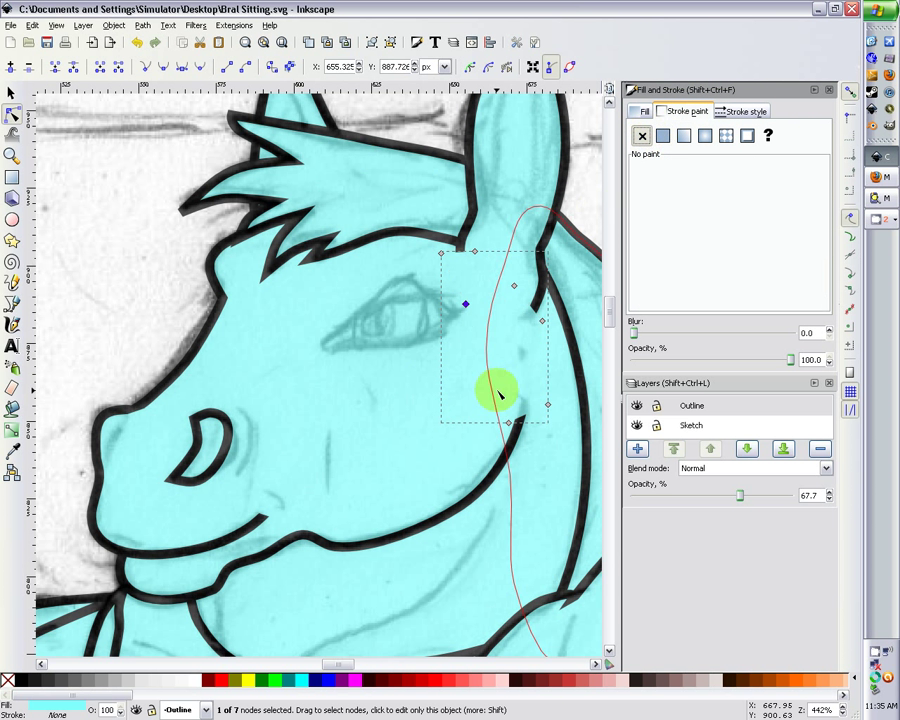
click(12, 304)
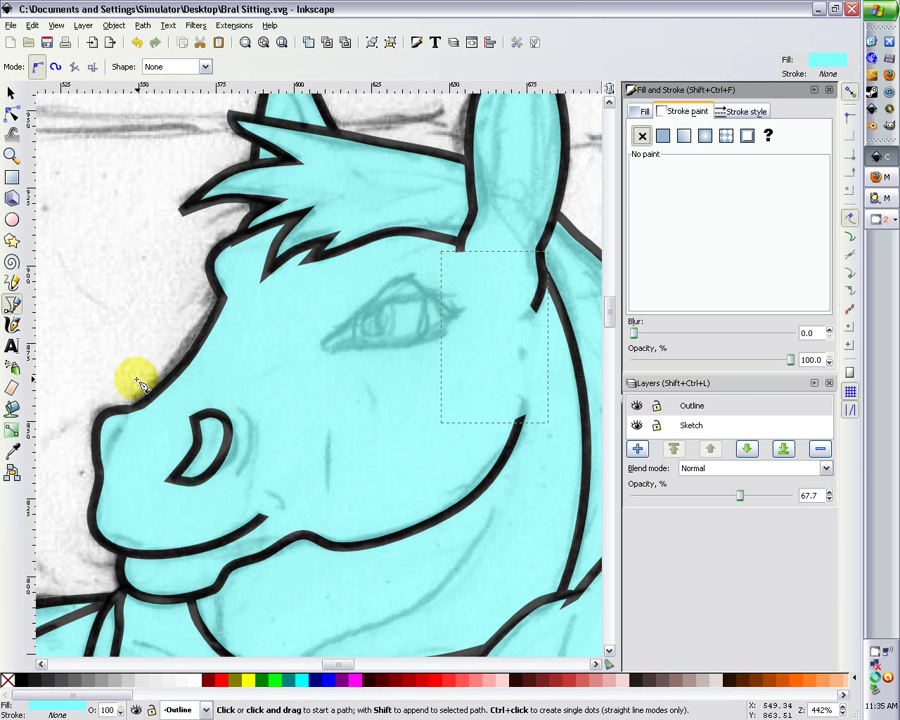
- Trace a closed almond-shaped eye with a 3 px flat black outline
click(320, 346)
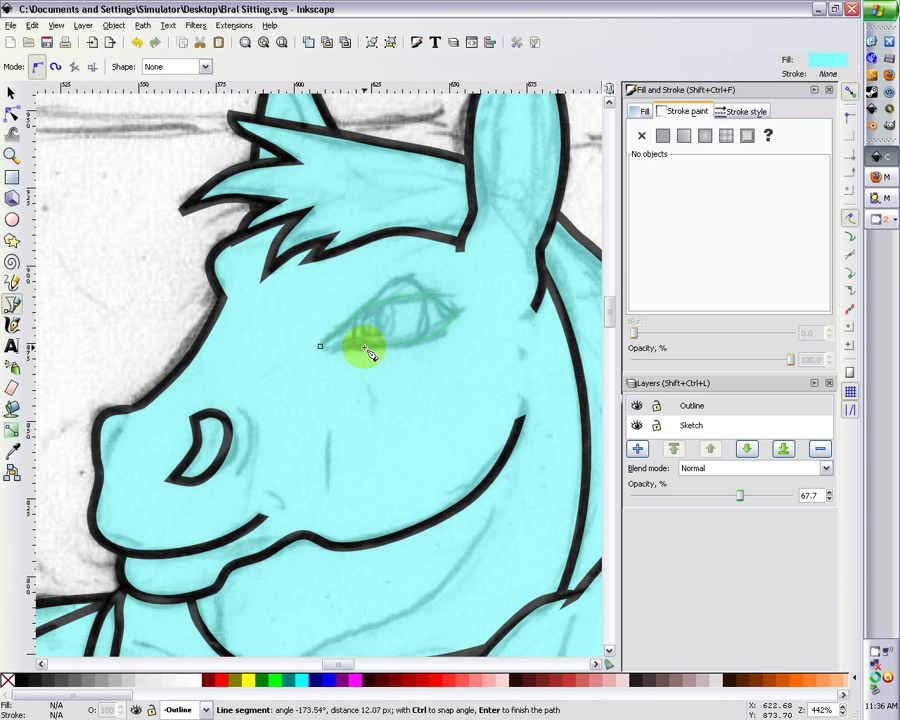
click(330, 352)
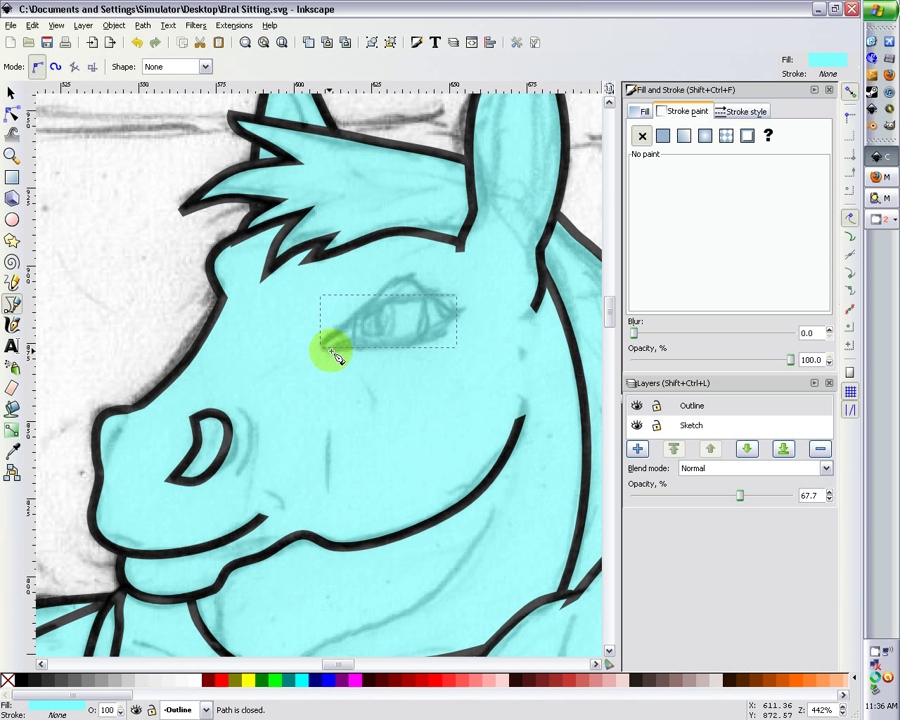
click(663, 136)
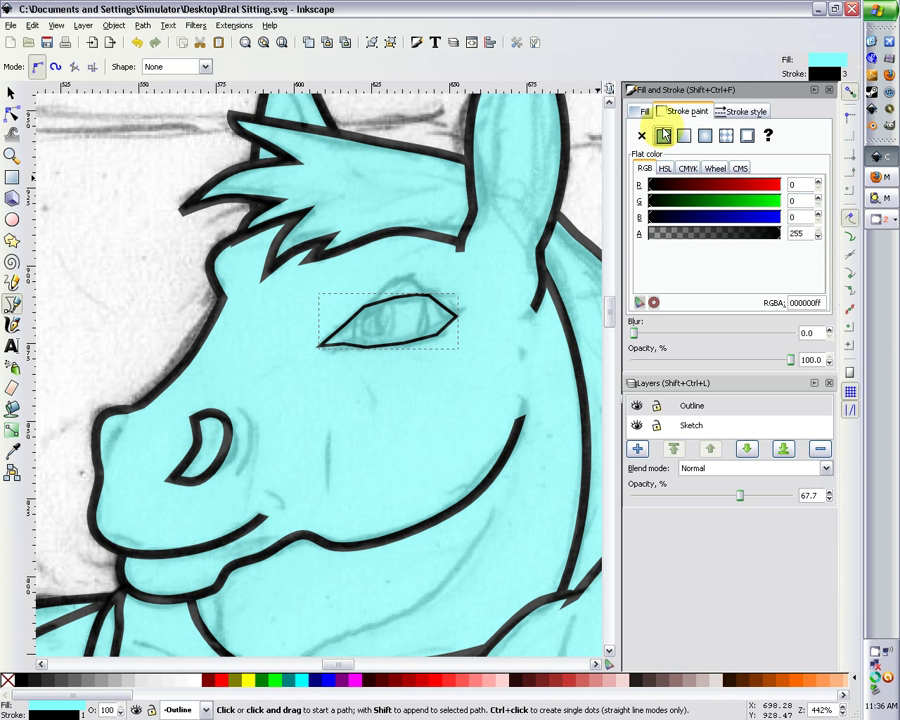
click(740, 111)
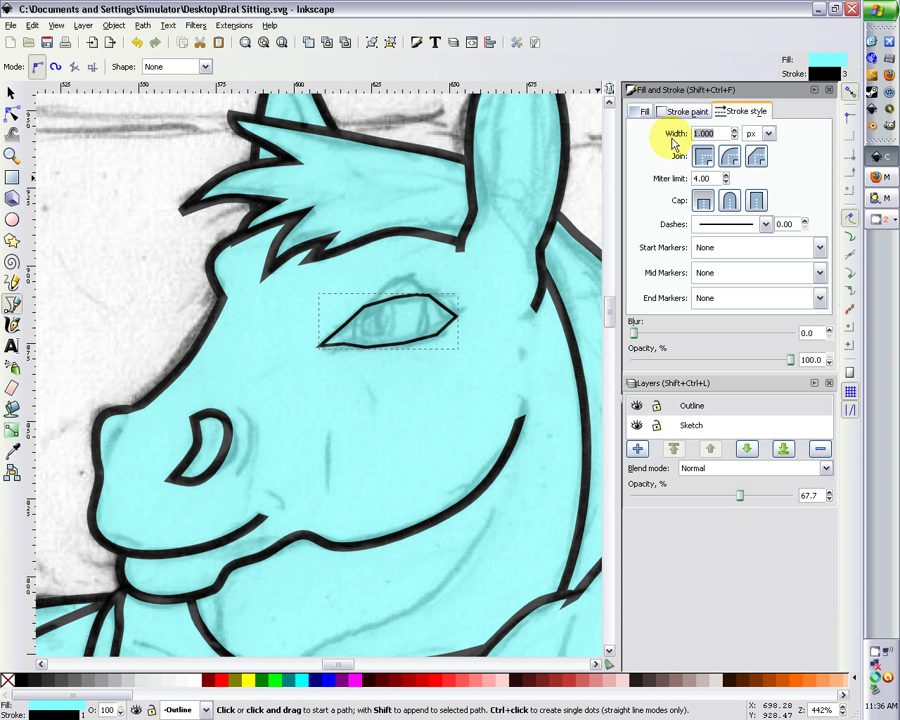
key(Return)
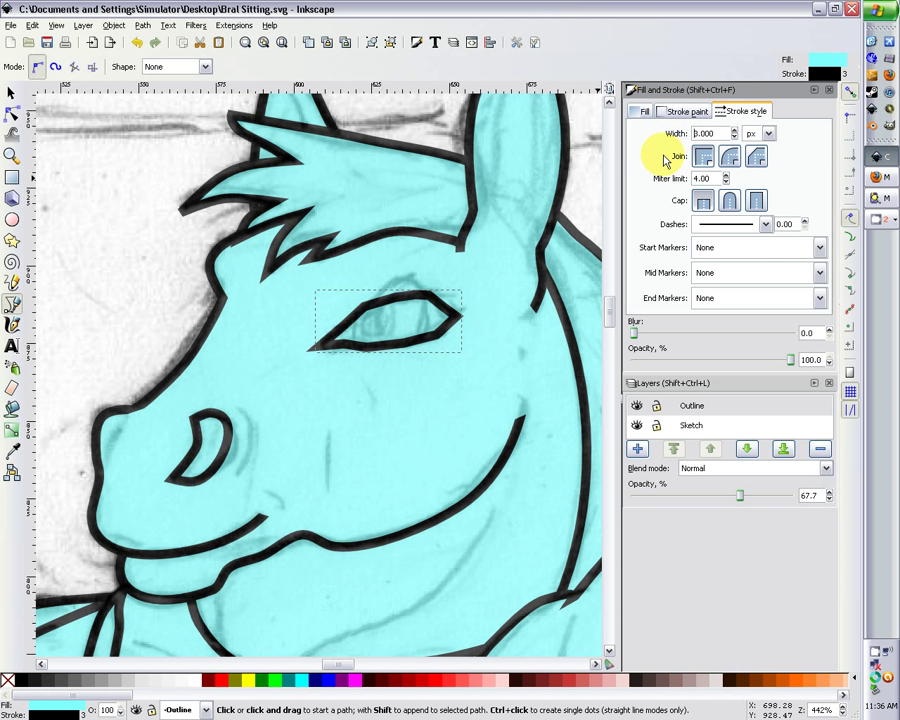
- Make the eye's inner nodes smooth while keeping its left and right corners pointed
click(10, 93)
click(236, 300)
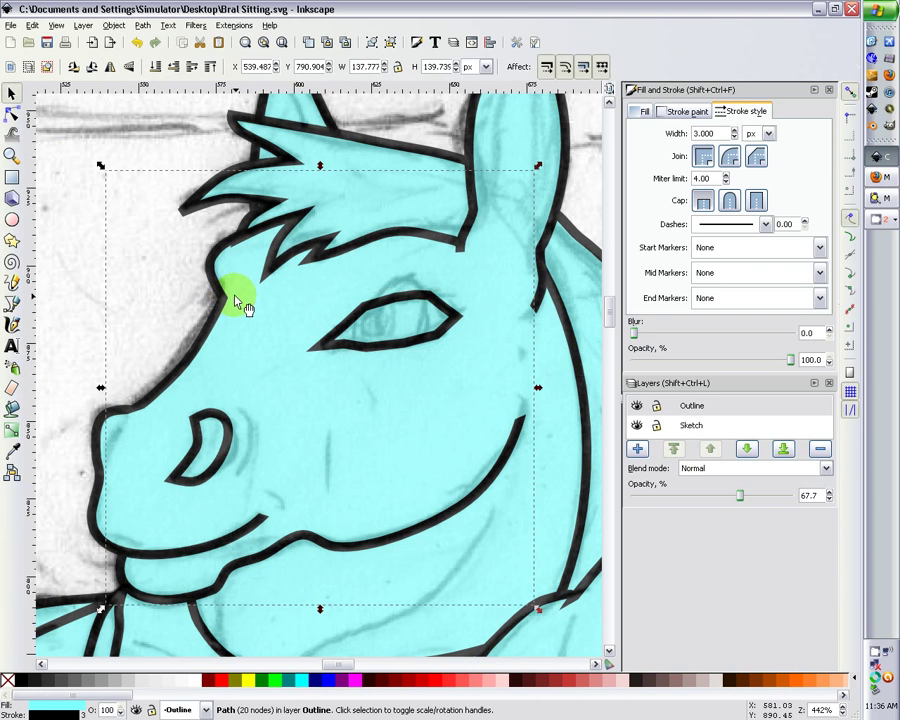
key(minus)
key(minus)
key(minus)
key(minus)
key(minus)
key(minus)
key(plus)
key(plus)
key(plus)
key(plus)
key(plus)
key(plus)
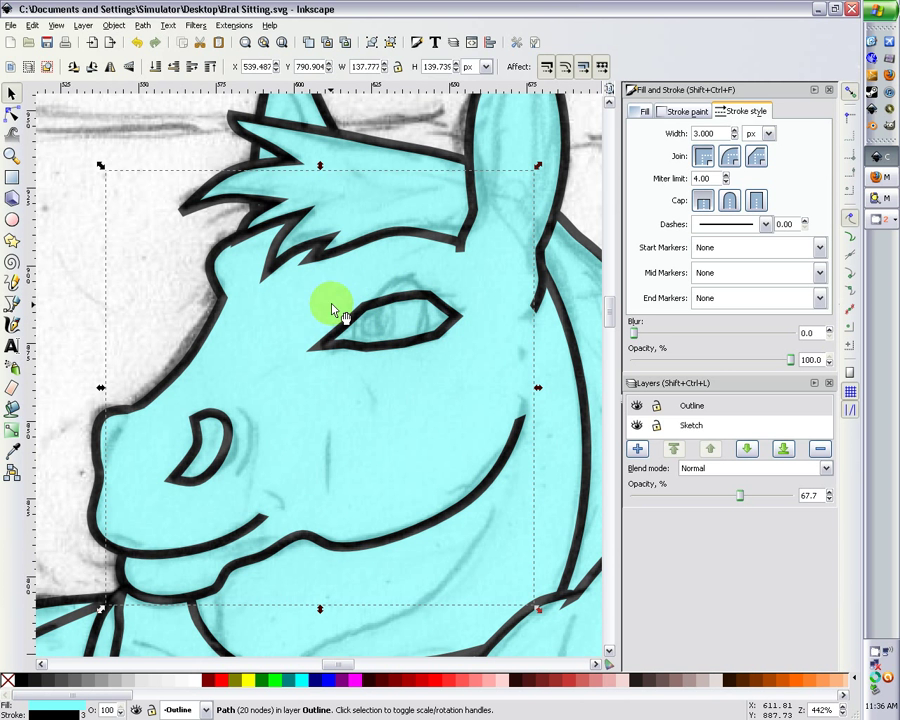
click(350, 328)
click(11, 113)
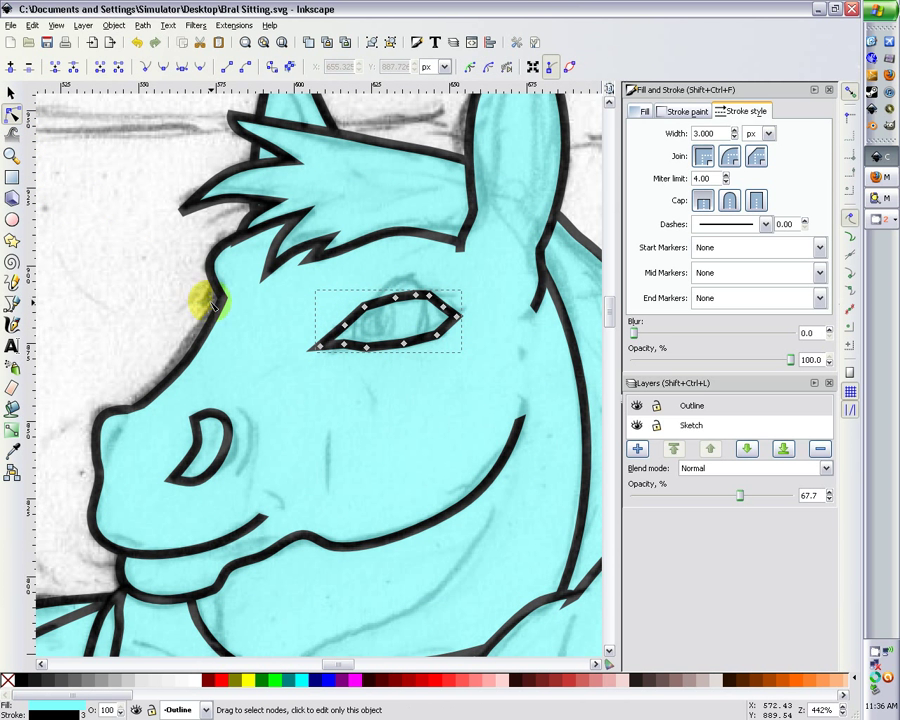
key(ctrl+a)
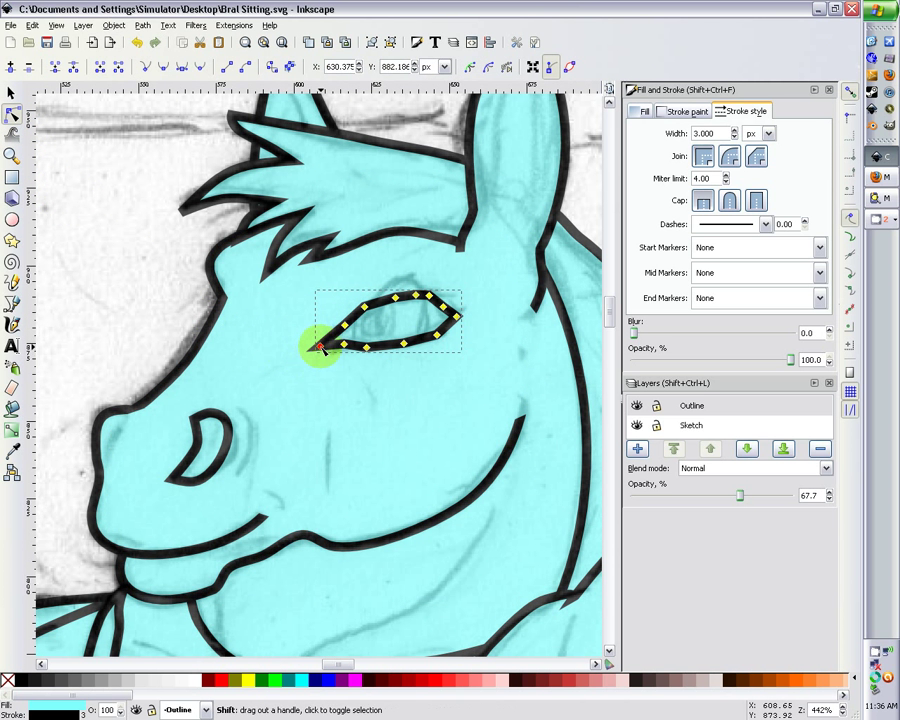
shift+click(320, 347)
shift+click(456, 316)
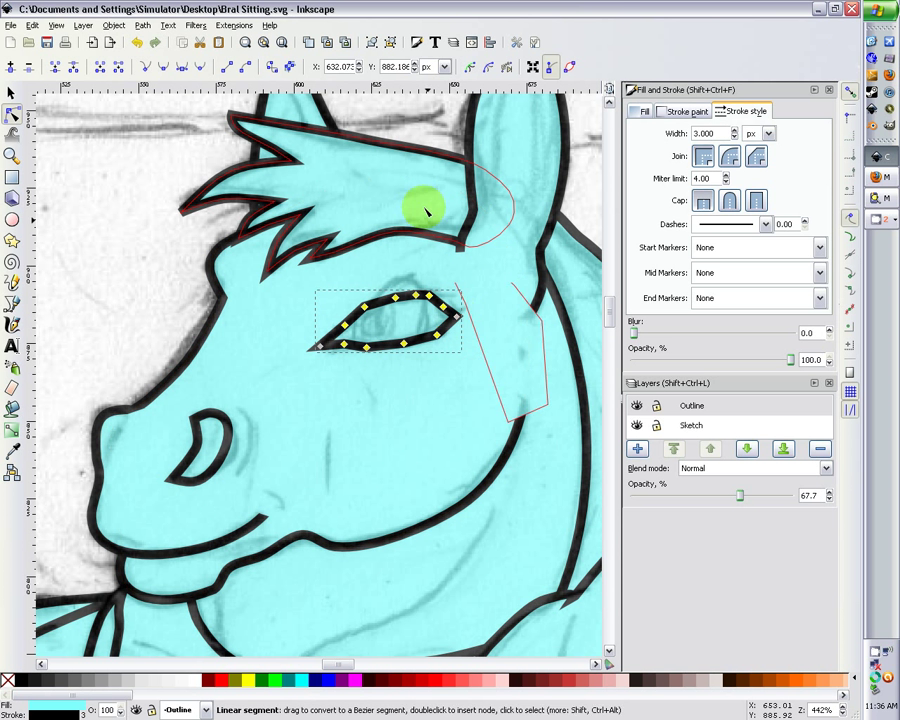
click(182, 70)
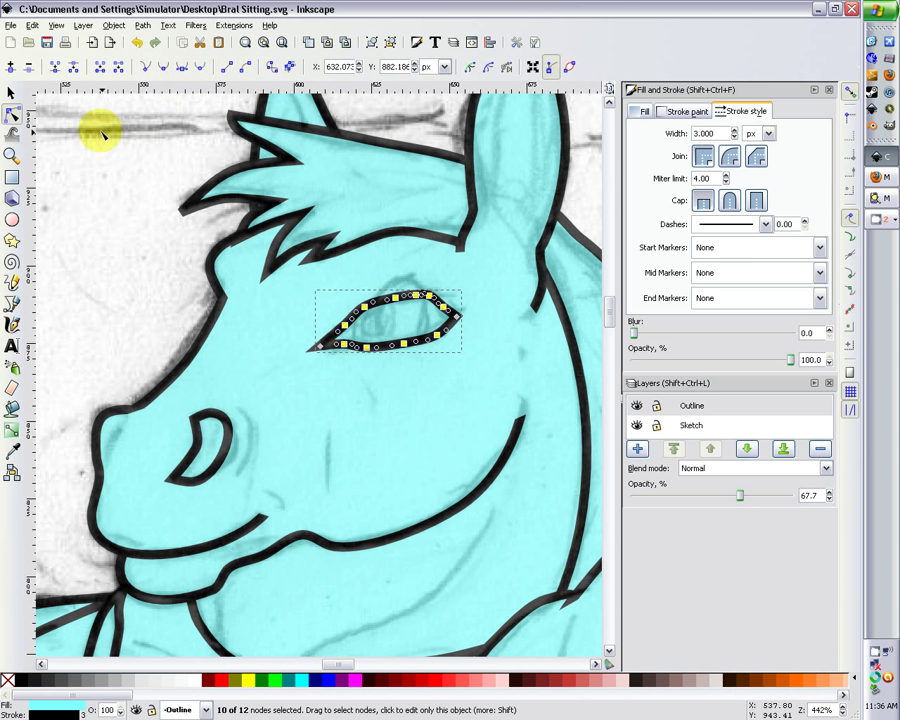
- Cut the eye out of the head outline with Path > Exclusion, leaving one 34-node path
click(14, 93)
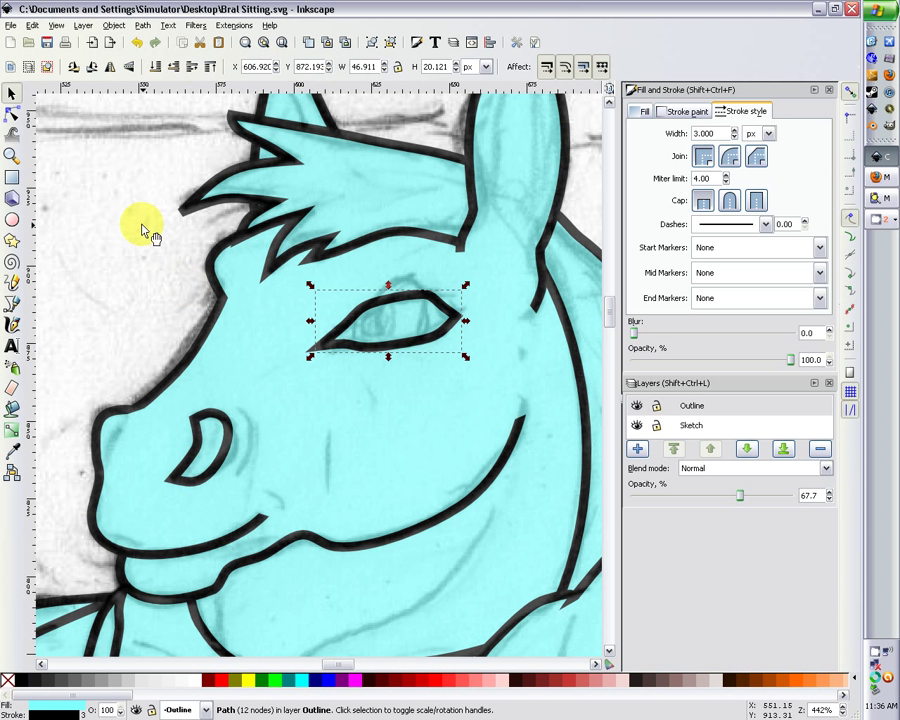
click(240, 345)
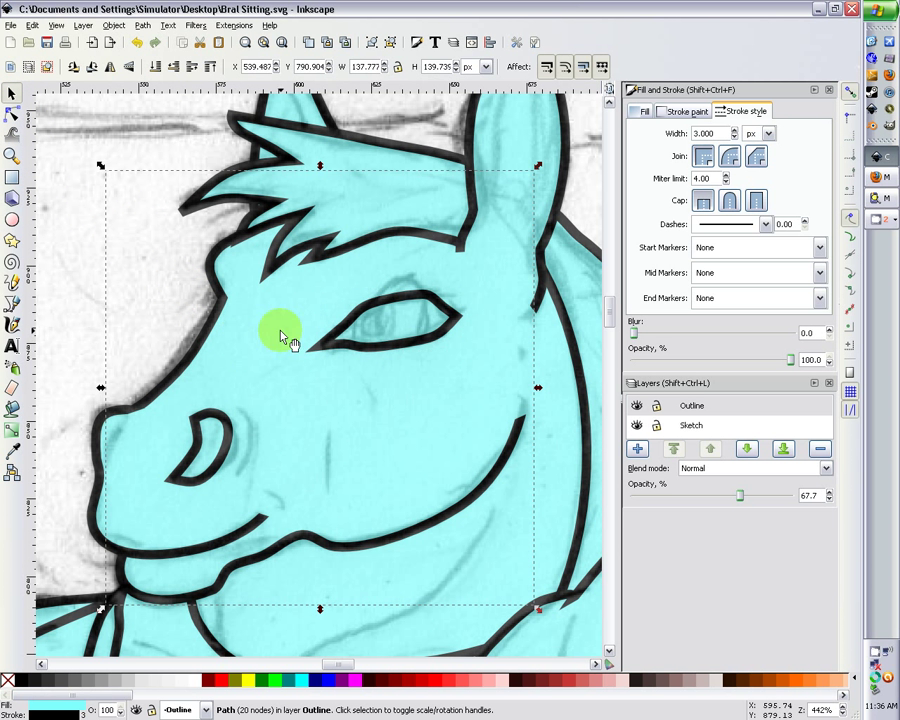
key(shift)
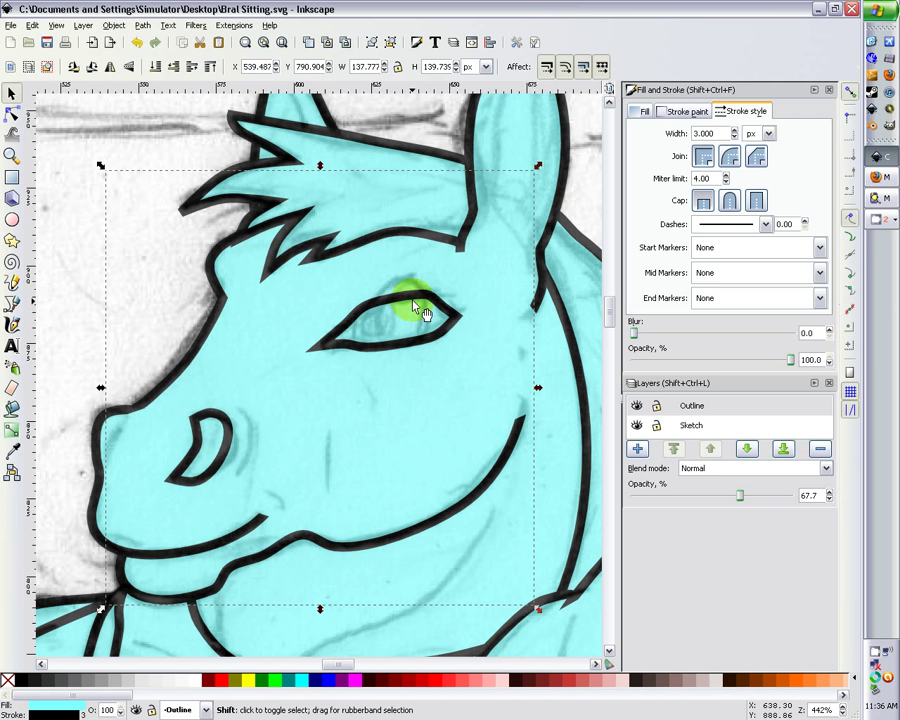
shift+click(414, 297)
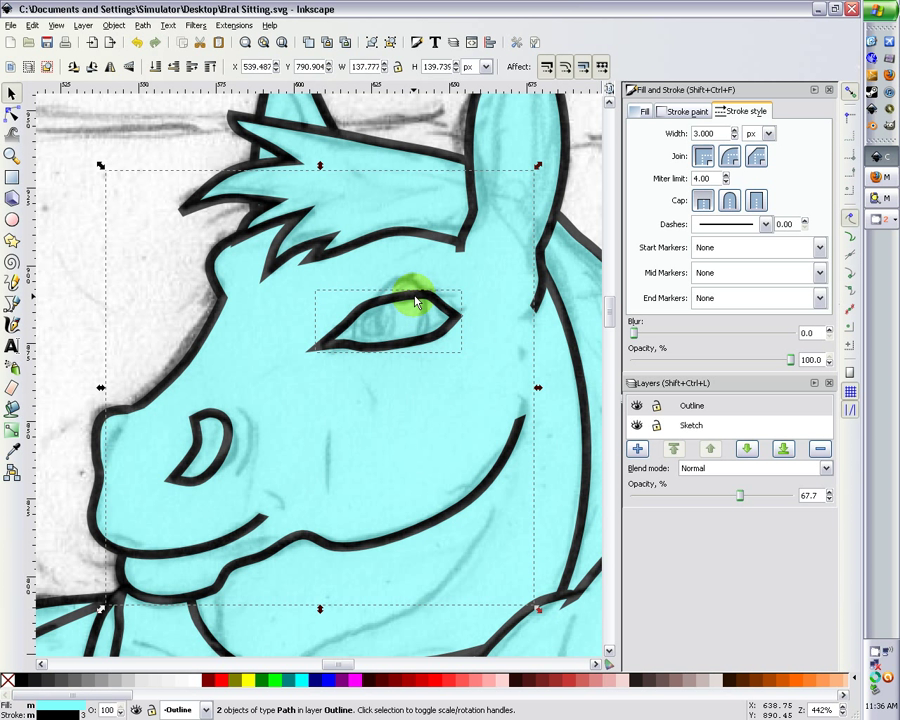
click(111, 27)
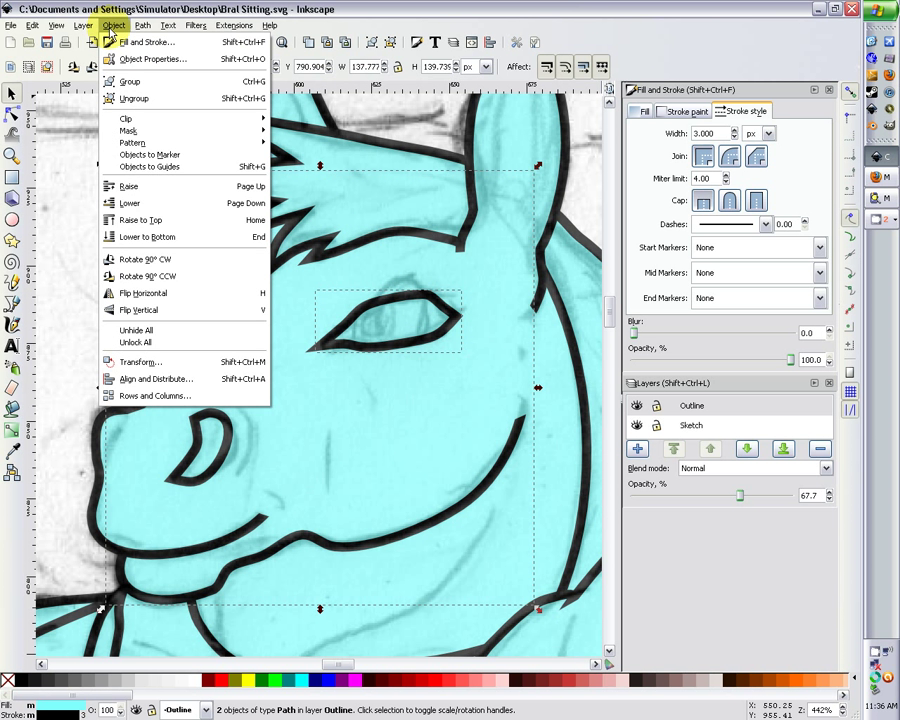
mouse_move(139, 33)
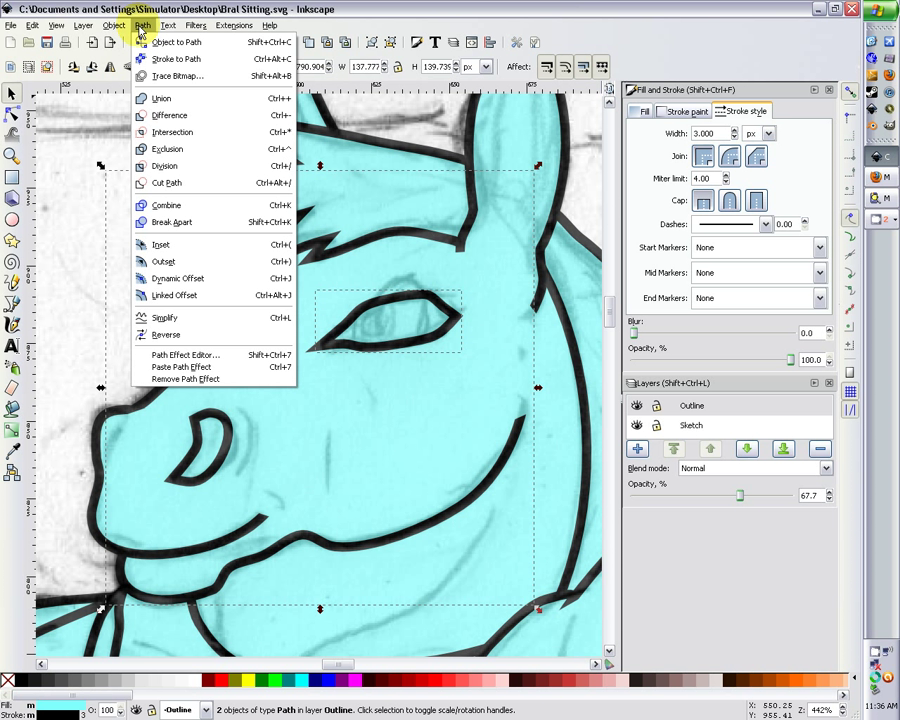
click(168, 150)
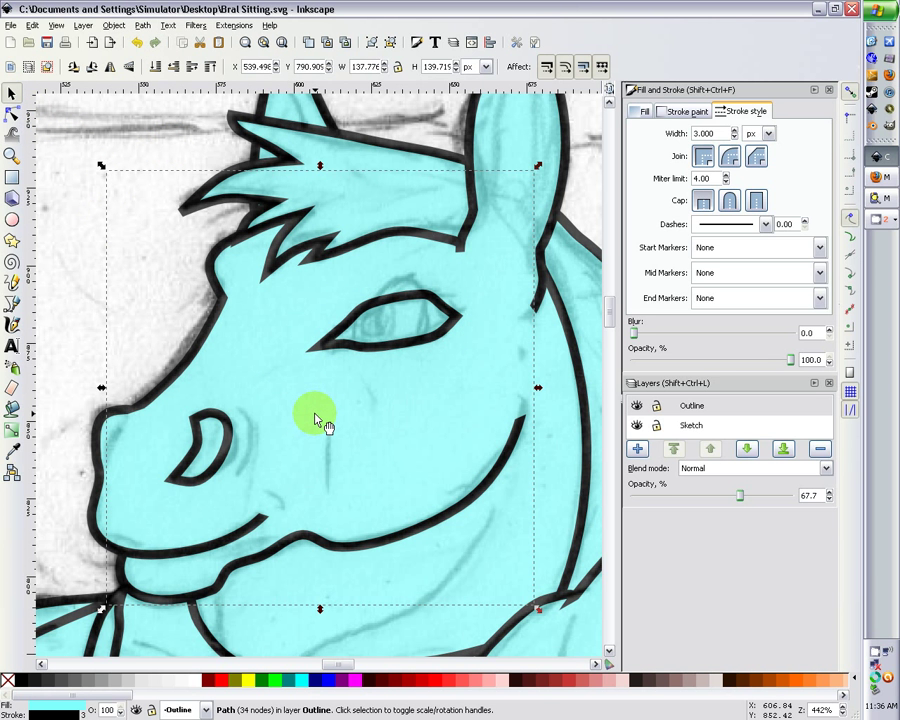
ctrl+scroll(313, 411, down, 5)
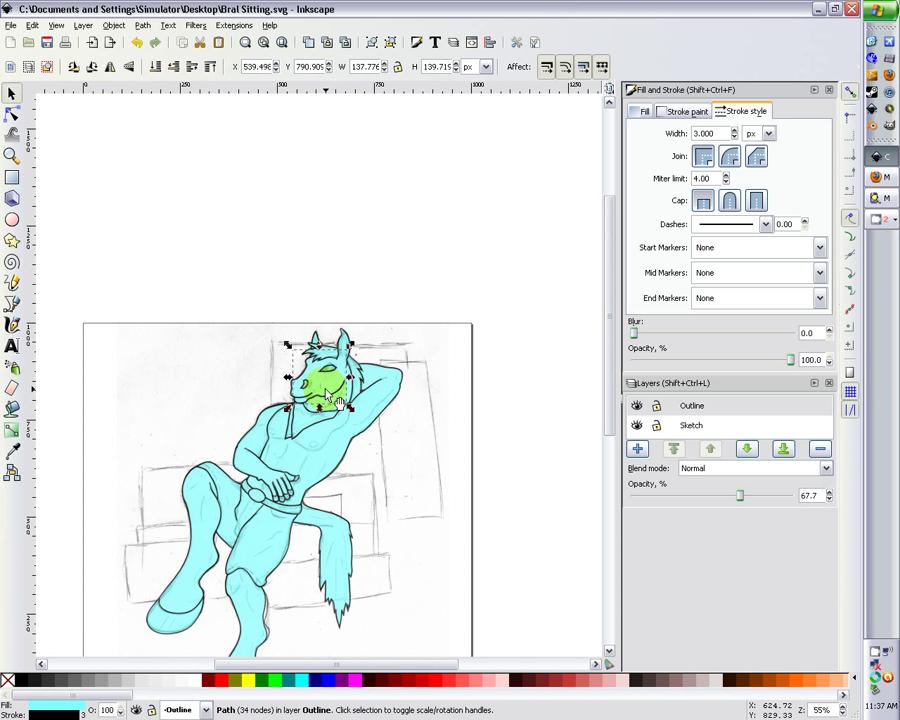
drag(333, 398, 188, 384)
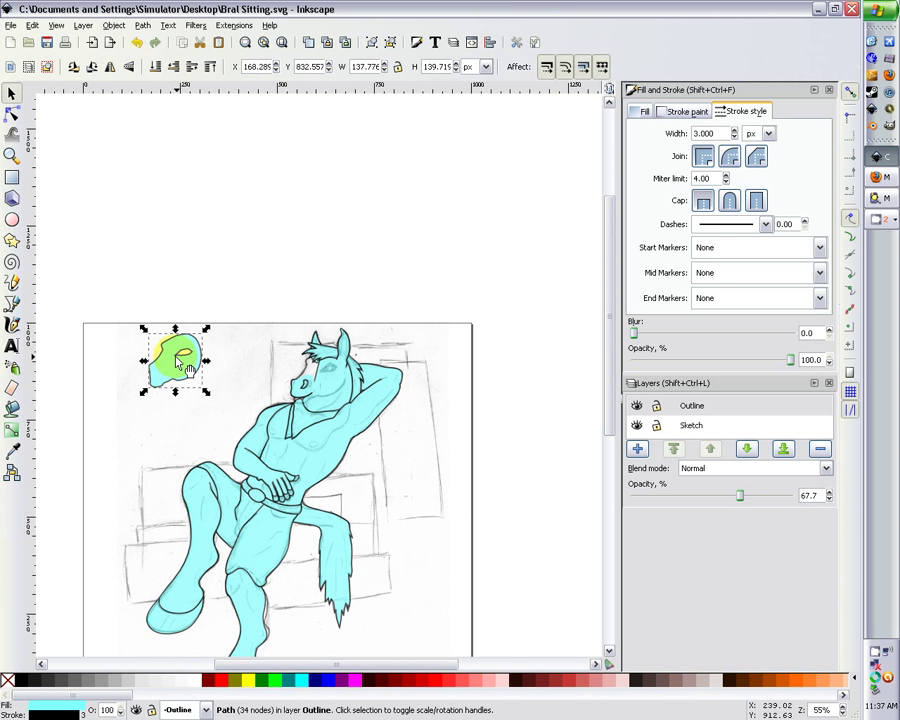
key(plus)
key(plus)
drag(288, 665, 263, 664)
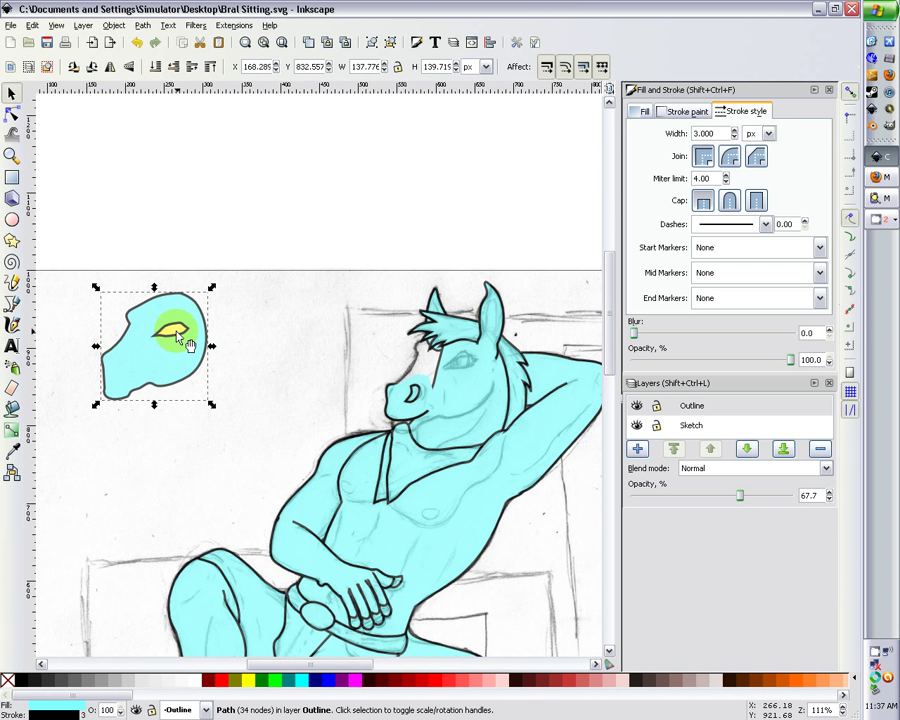
click(143, 26)
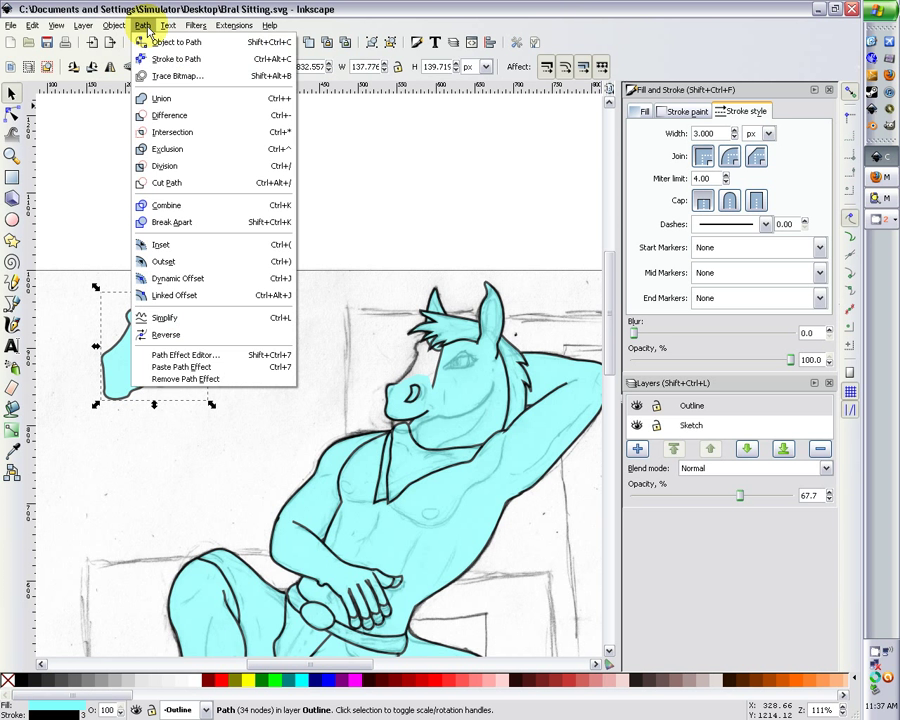
click(376, 8)
key(ctrl+z)
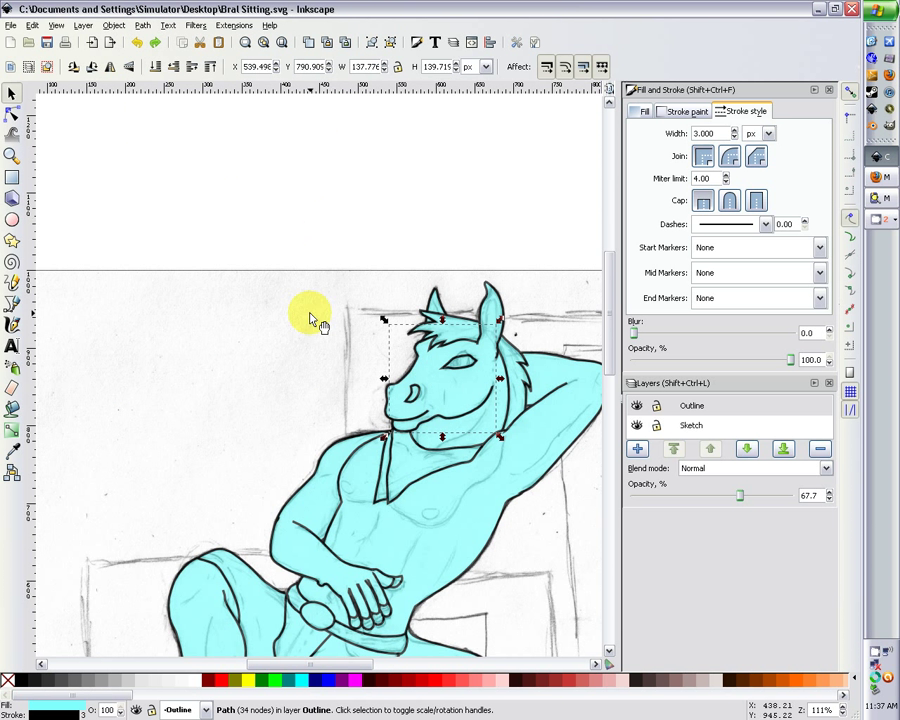
drag(305, 663, 338, 663)
- Draw an ellipse iris inside the eye and shrink it to about 25 × 31 px
key(plus)
key(plus)
key(plus)
key(plus)
click(12, 219)
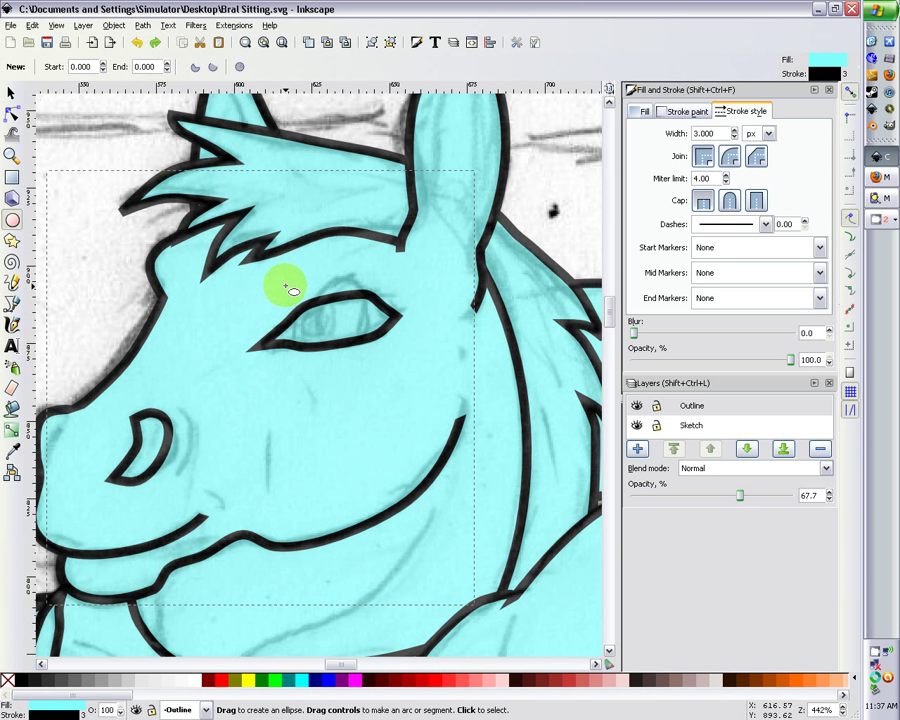
drag(286, 288, 332, 334)
click(12, 92)
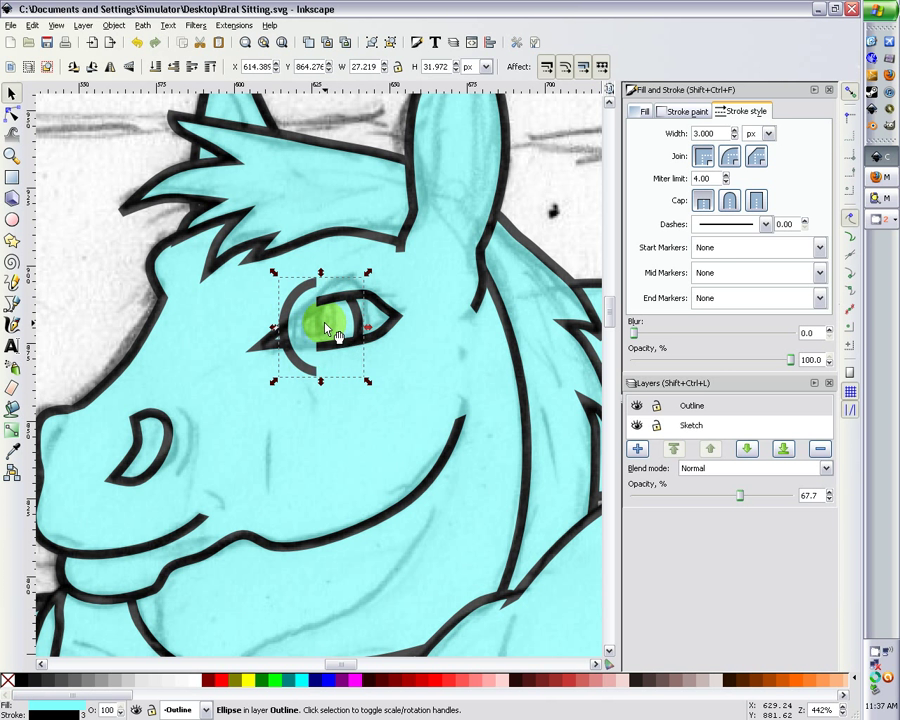
drag(369, 384, 360, 378)
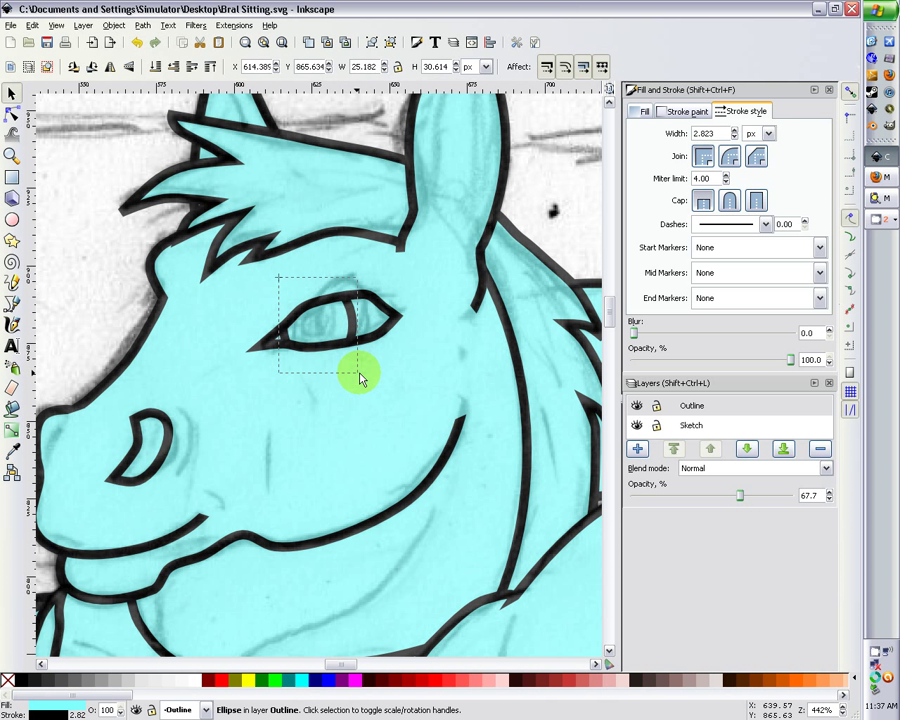
- Draw a small pupil ellipse, about 6 × 12 px, inside the iris of the horse's eye
click(12, 219)
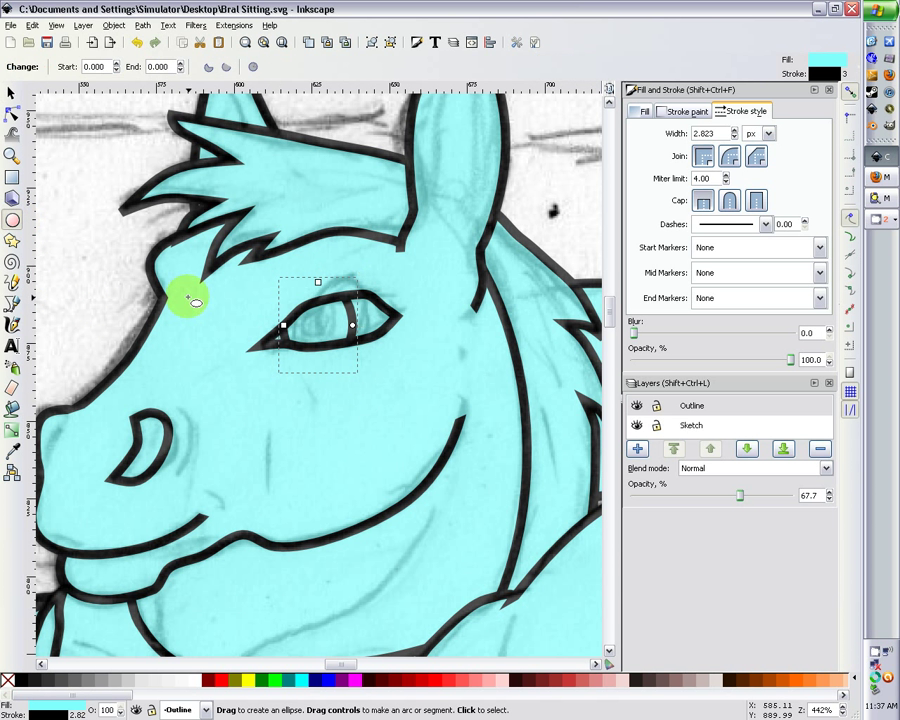
drag(323, 308, 323, 340)
click(11, 92)
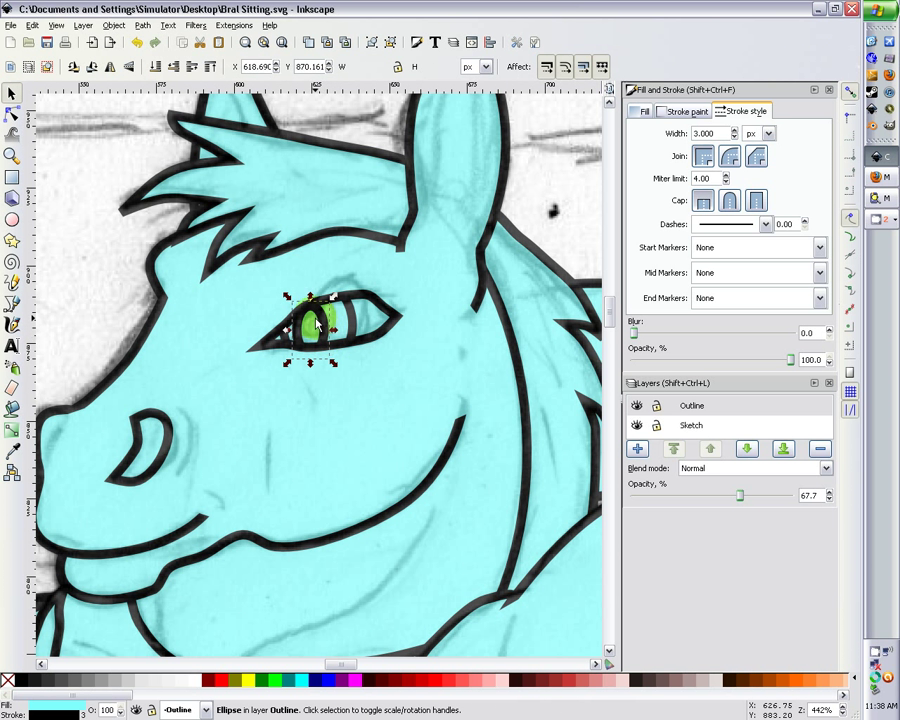
click(113, 204)
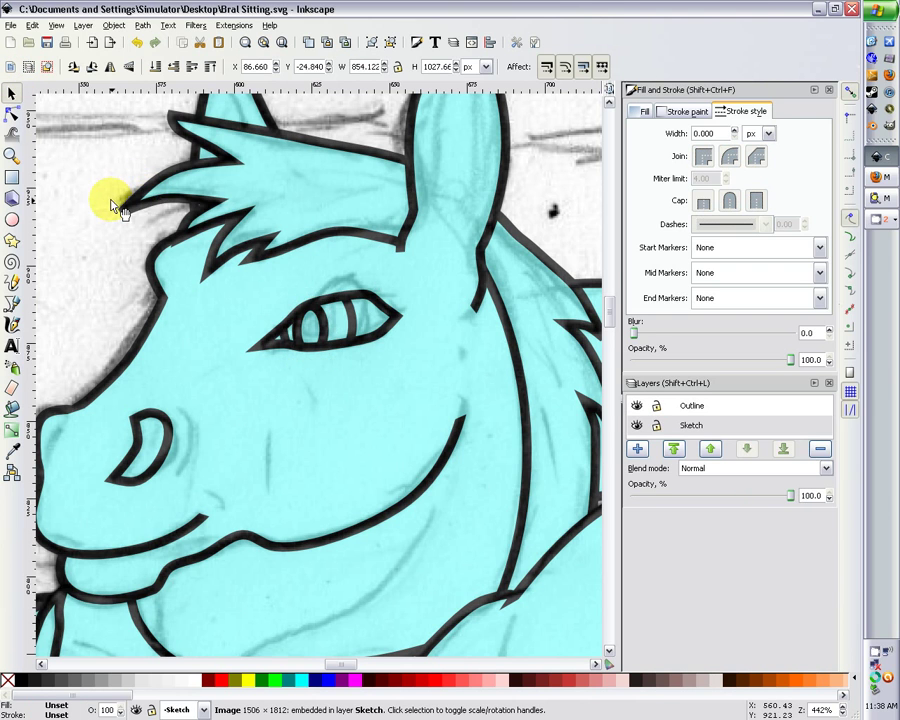
key(minus)
key(minus)
key(minus)
key(minus)
key(minus)
key(minus)
key(minus)
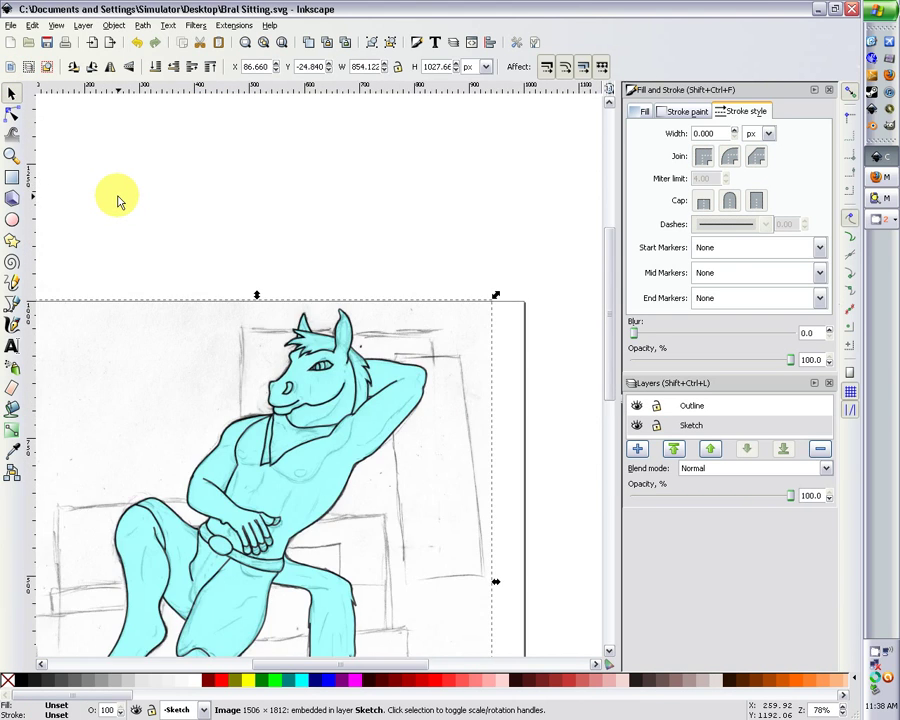
key(plus)
key(plus)
key(plus)
key(plus)
key(plus)
key(plus)
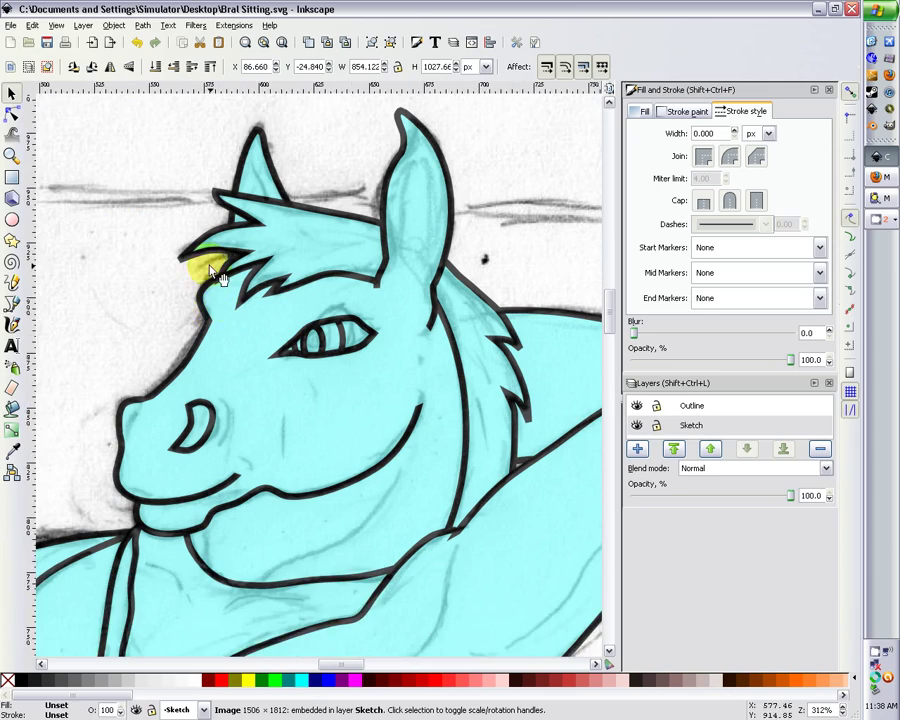
key(minus)
key(minus)
key(minus)
key(minus)
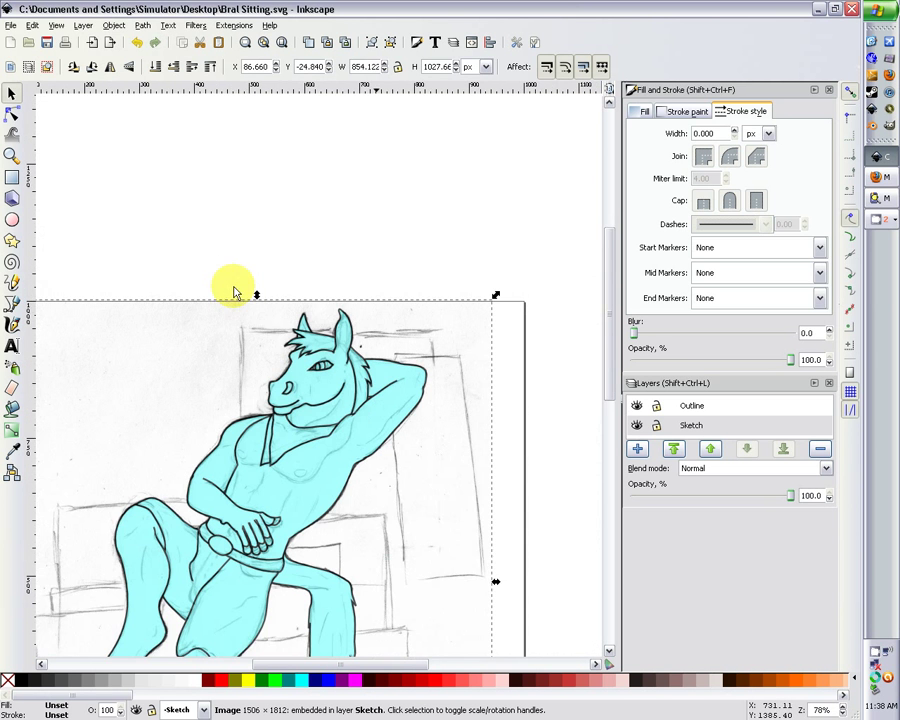
scroll(250, 436, down, 3)
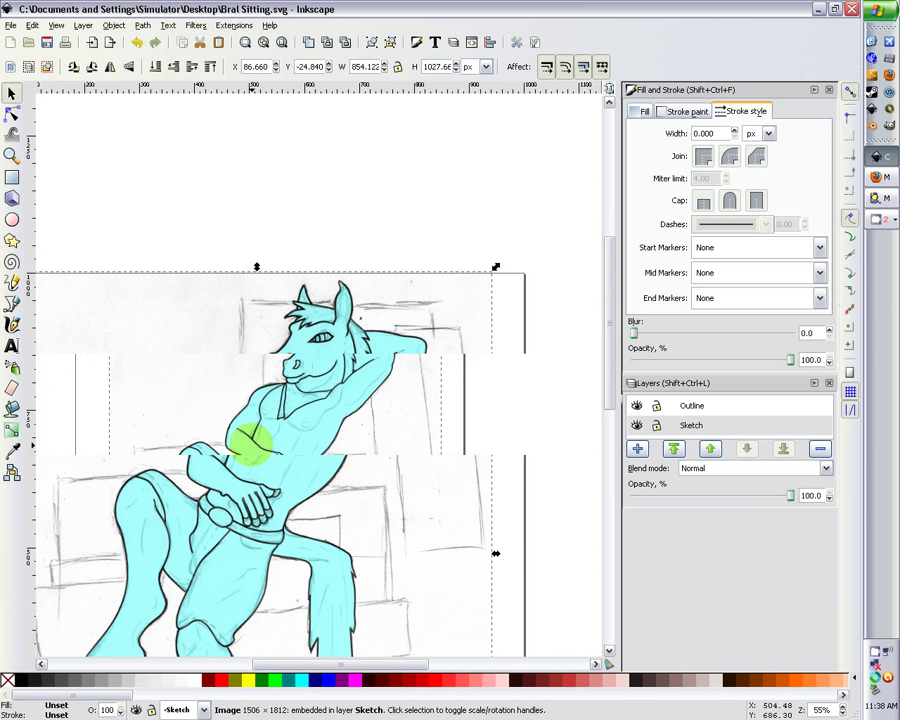
key(minus)
key(grave)
key(grave)
key(grave)
key(grave)
key(grave)
key(grave)
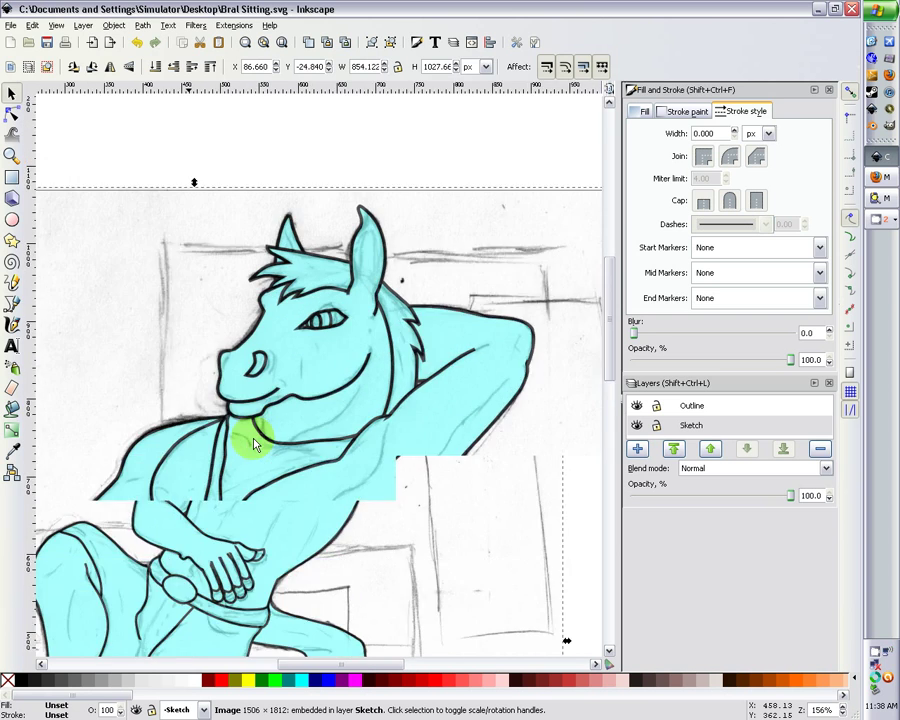
key(grave)
key(grave)
key(grave)
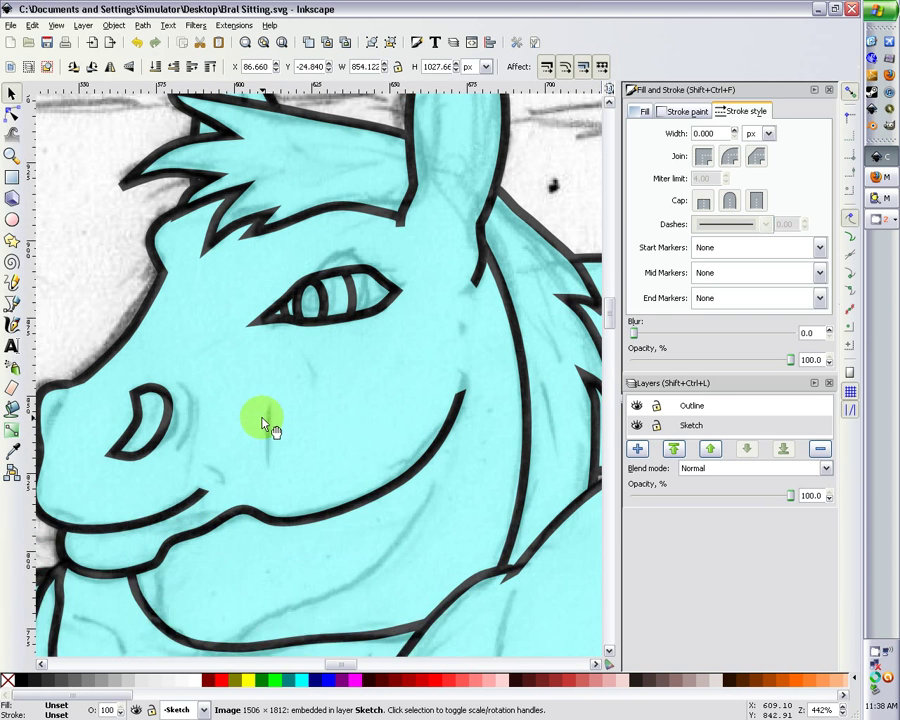
- Fill the pupil oval black
click(328, 368)
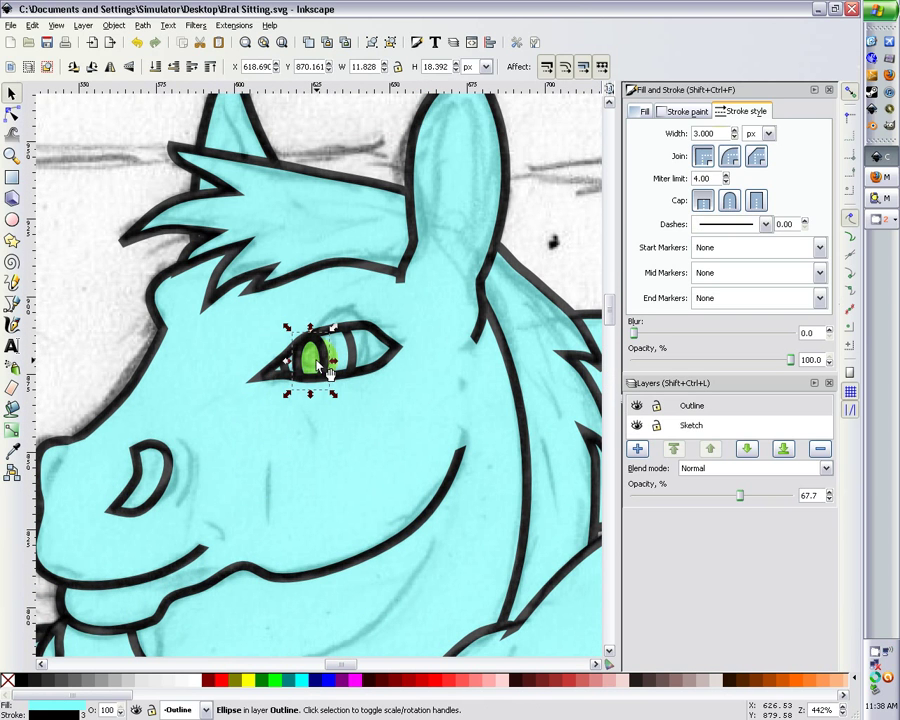
click(641, 111)
click(645, 188)
drag(648, 201, 623, 217)
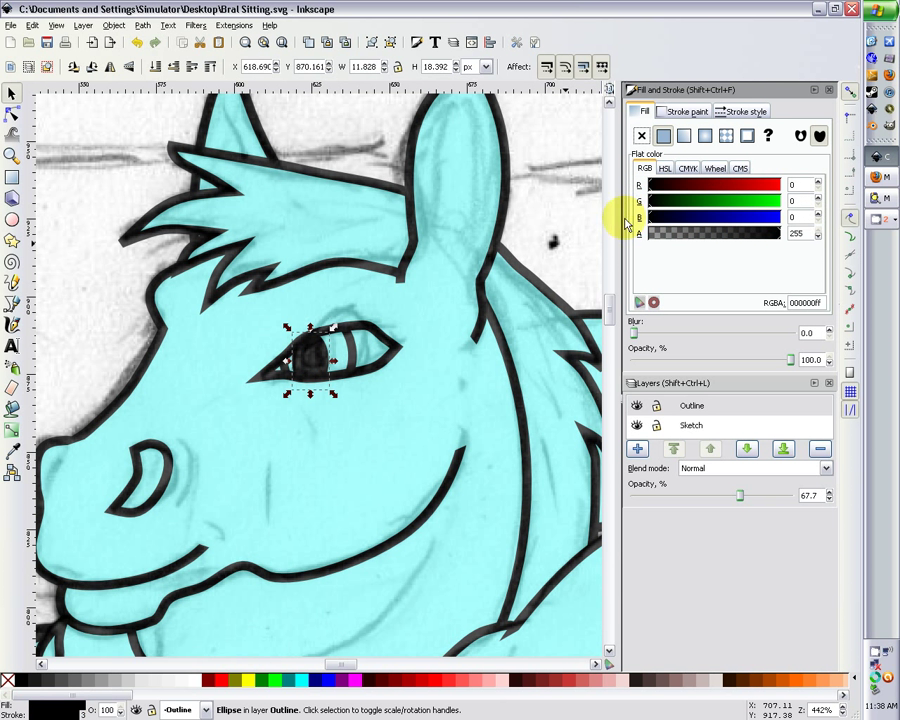
- Recolour the iris oval to a dark teal fill
click(336, 346)
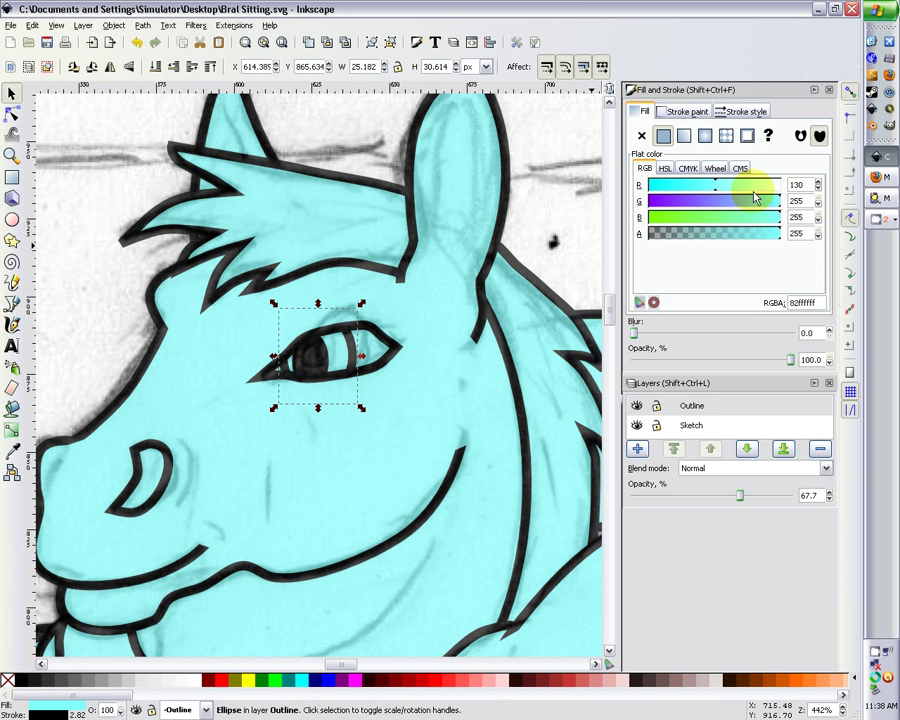
drag(752, 188, 687, 190)
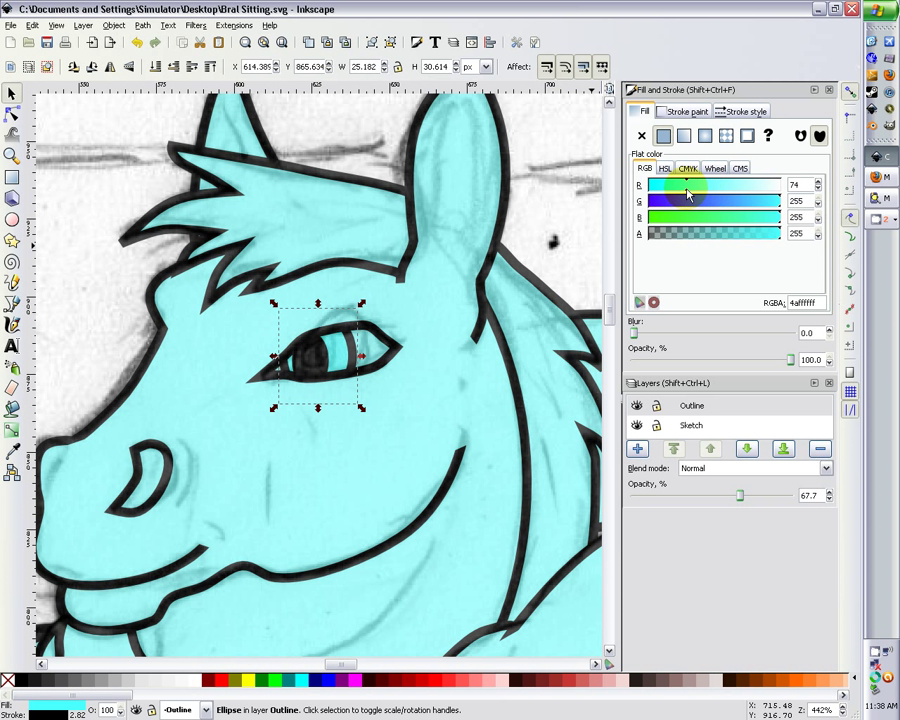
click(741, 201)
click(741, 217)
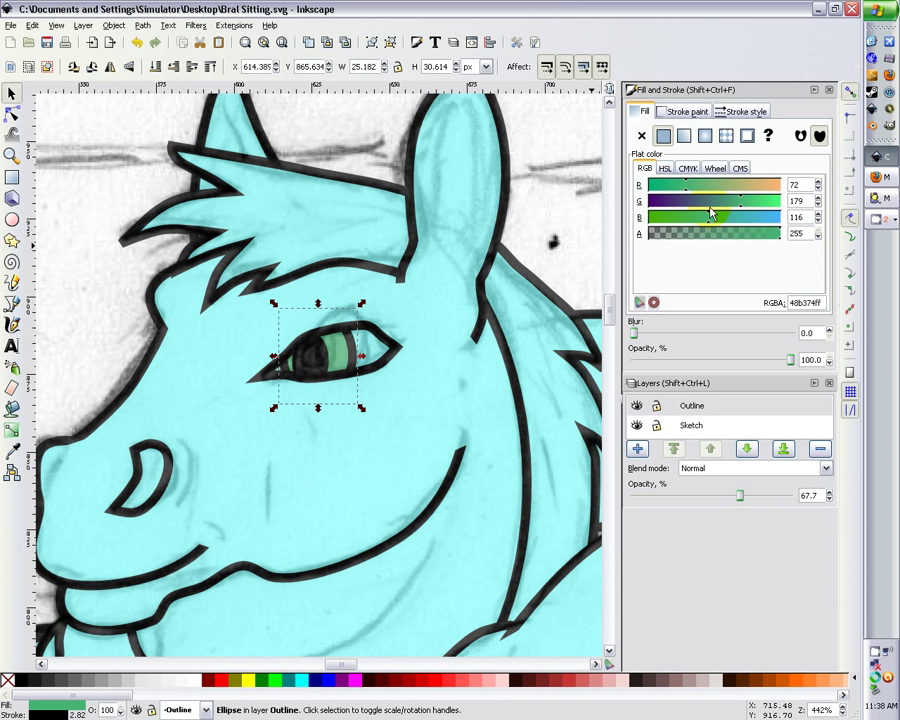
click(711, 202)
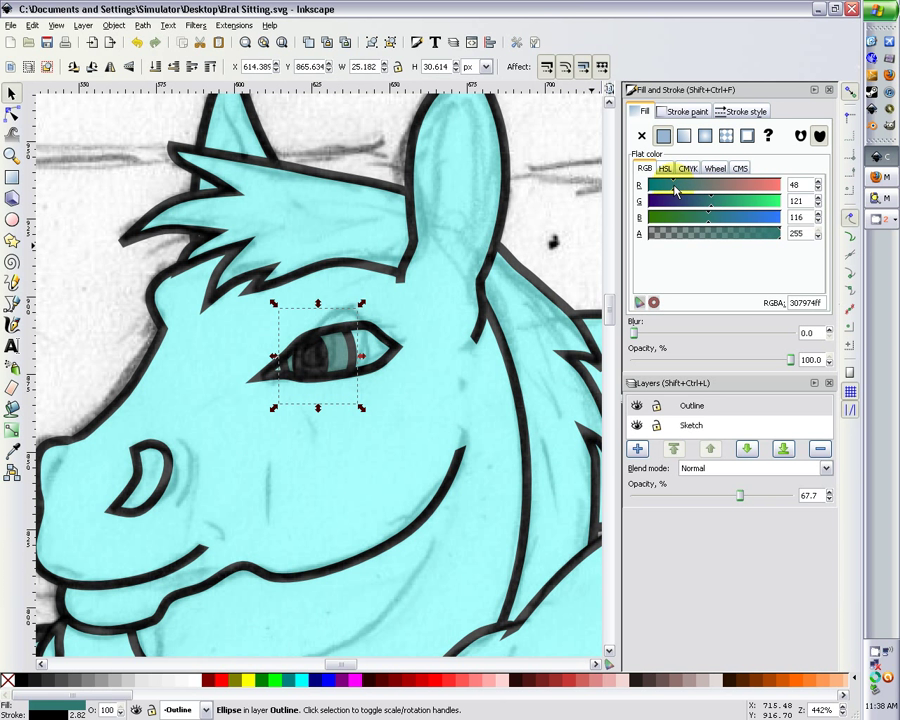
- Darken the nostril fill to a deep grey-teal (37645fff)
click(172, 468)
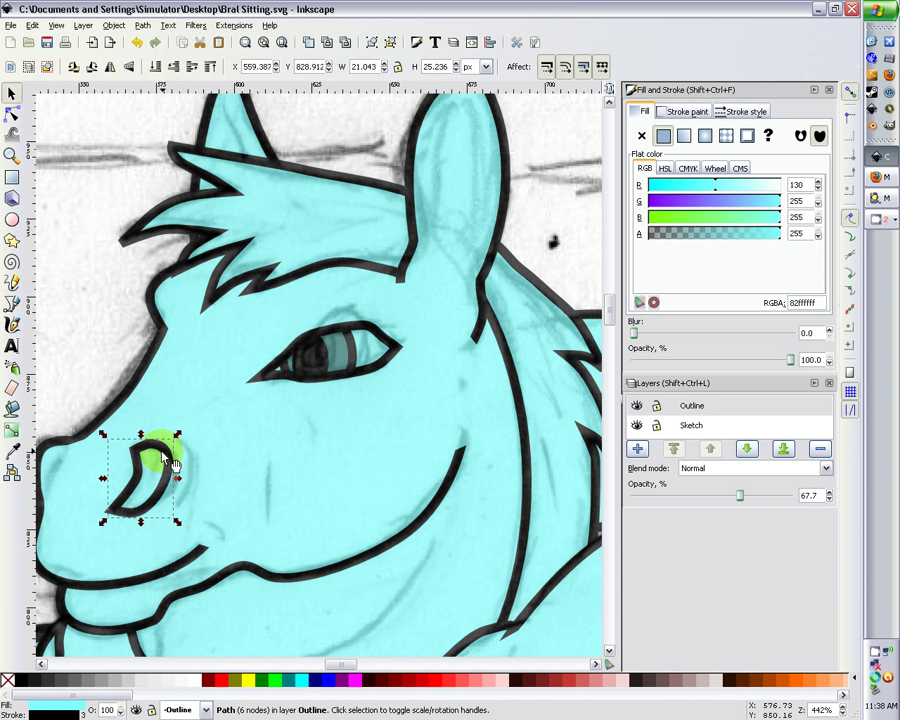
click(680, 190)
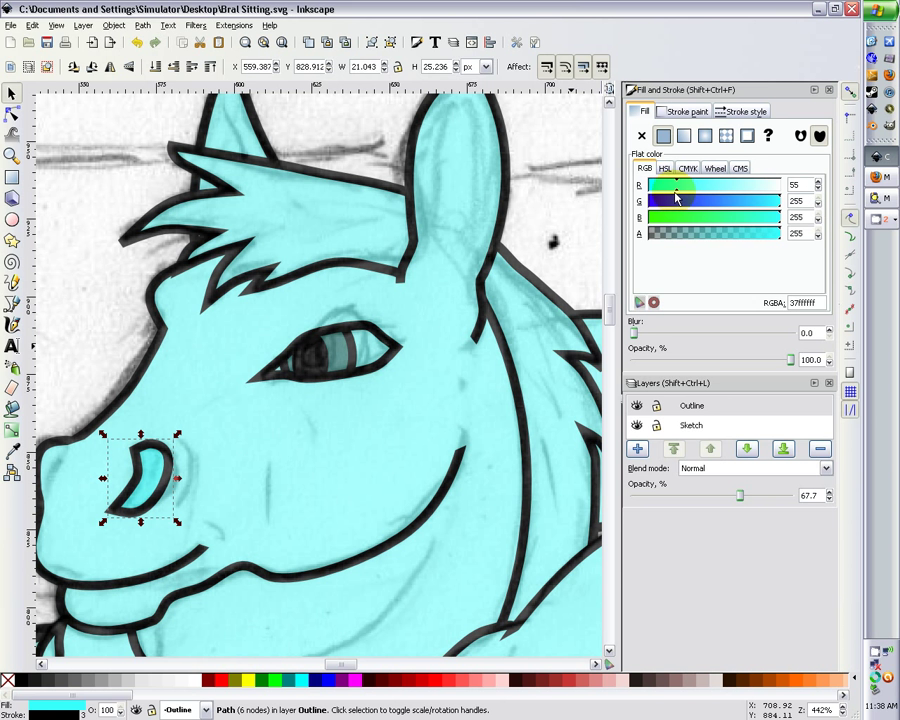
drag(675, 198, 690, 209)
click(712, 219)
click(717, 203)
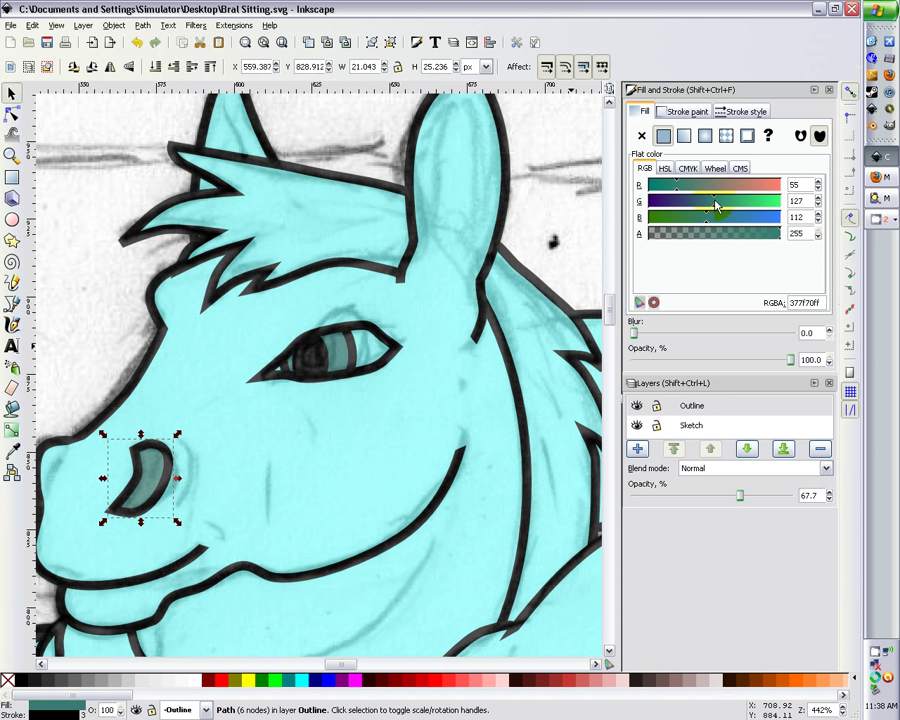
drag(708, 207, 703, 207)
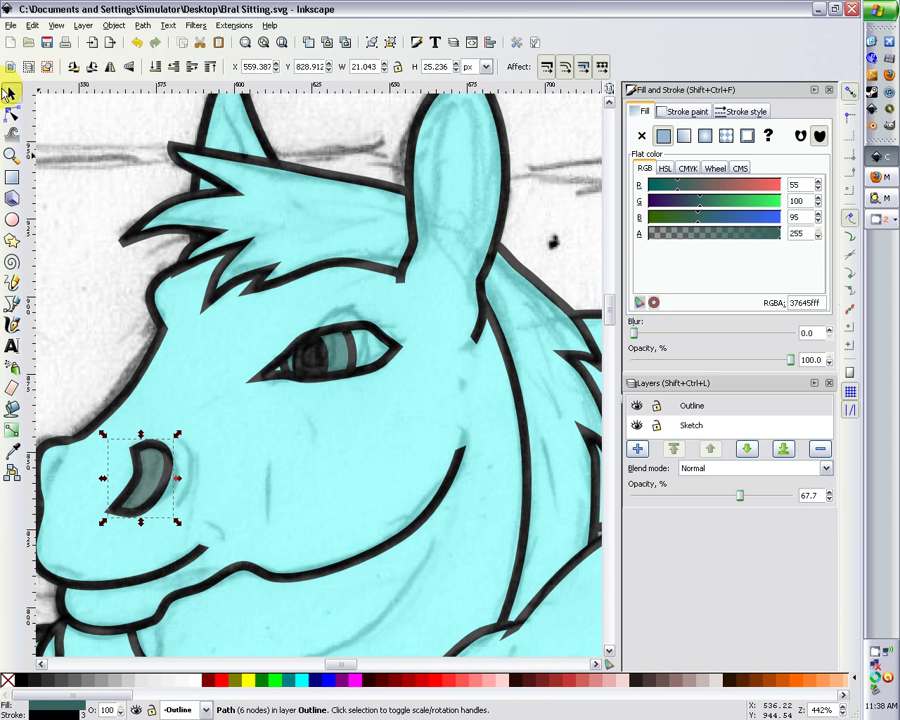
click(214, 172)
- Zoom in on the horse's eye and select the iris ellipse plus the other eye pieces
key(minus)
key(minus)
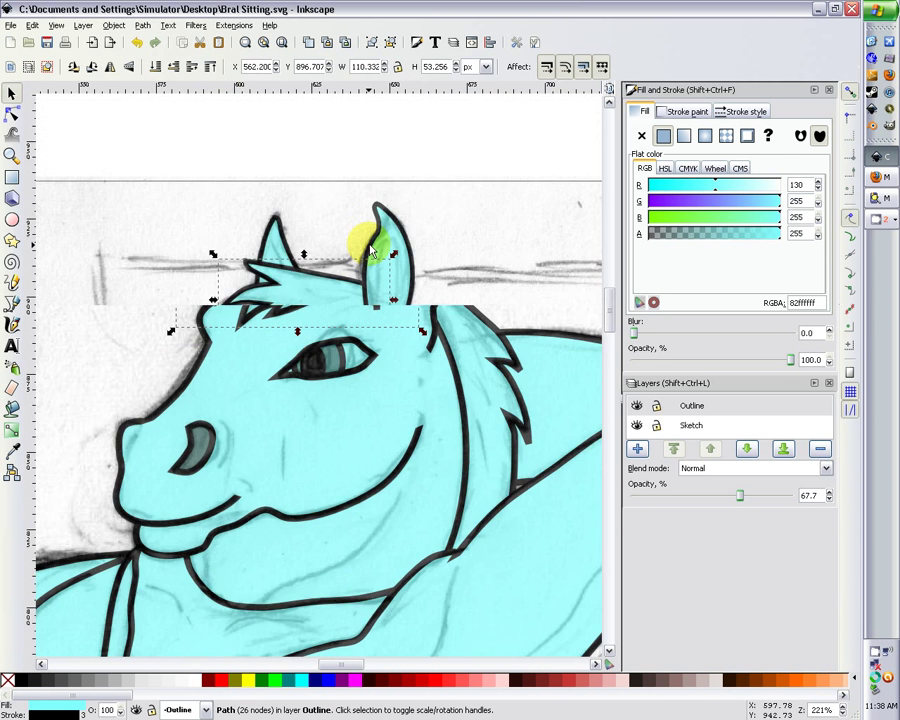
click(386, 224)
scroll(490, 420, down, 4)
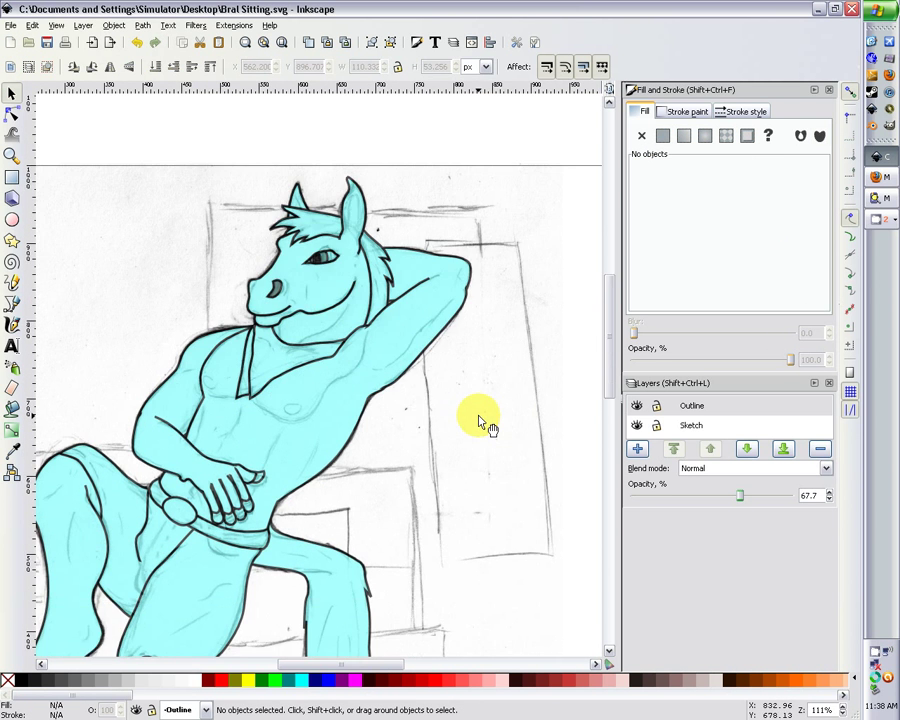
key(plus)
key(minus)
key(minus)
key(minus)
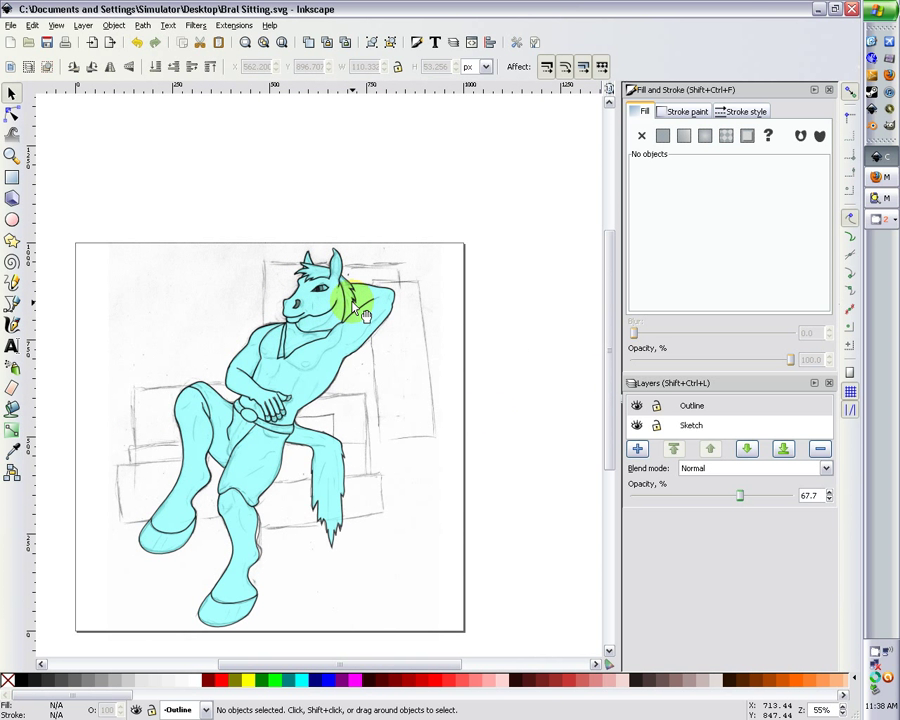
scroll(281, 272, up, 5)
scroll(294, 254, up, 1)
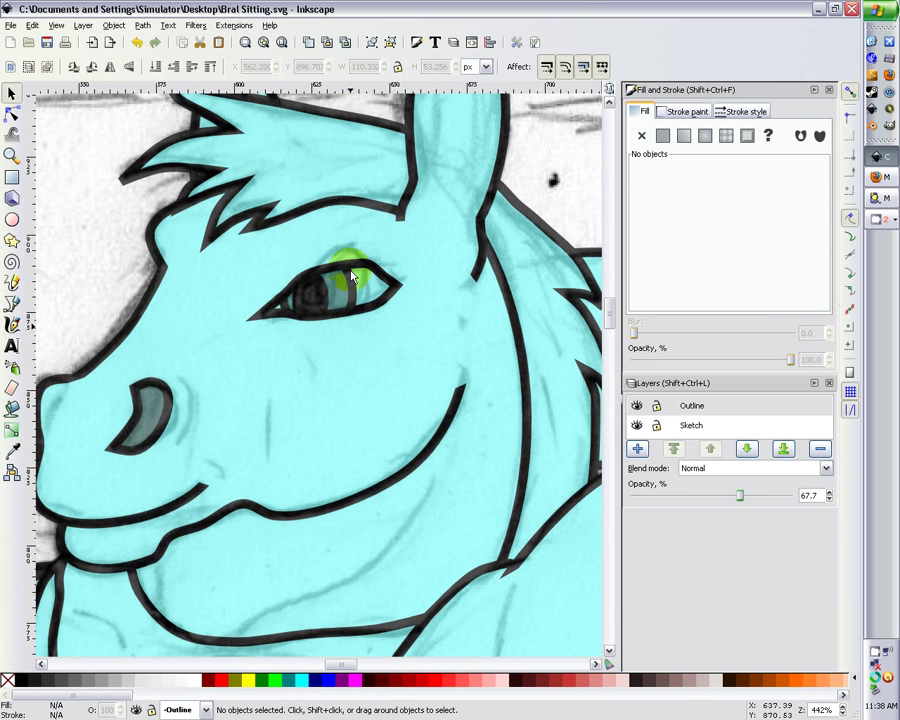
click(333, 298)
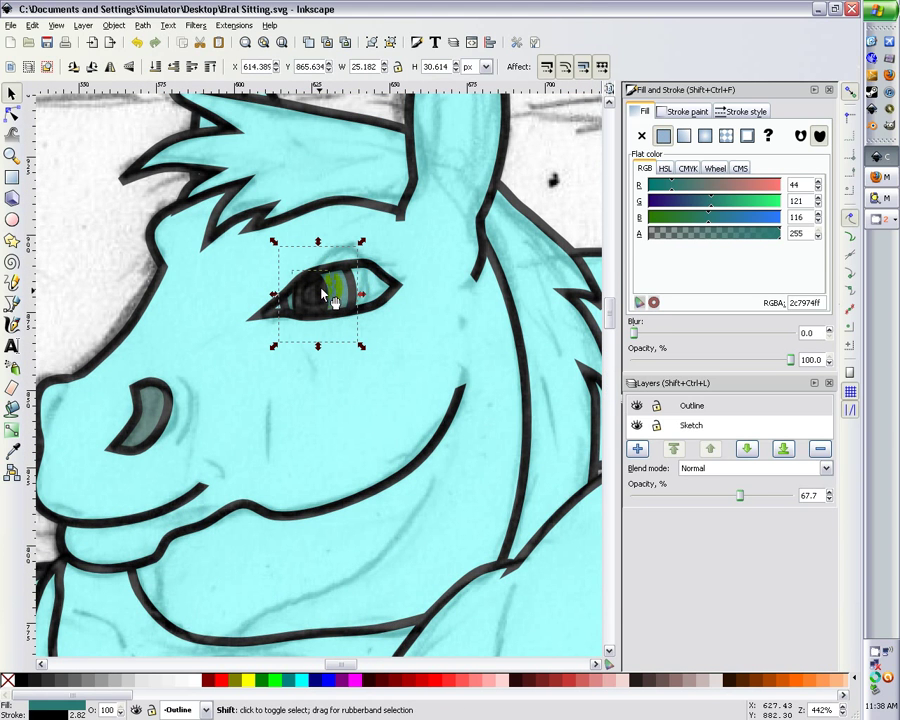
shift+click(368, 265)
shift+click(64, 153)
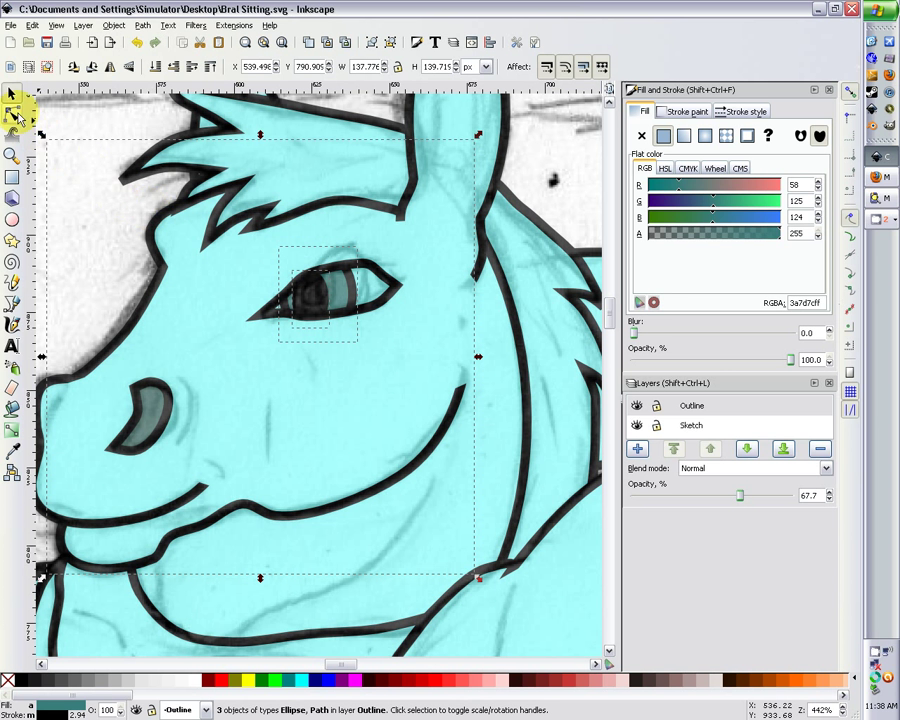
click(14, 116)
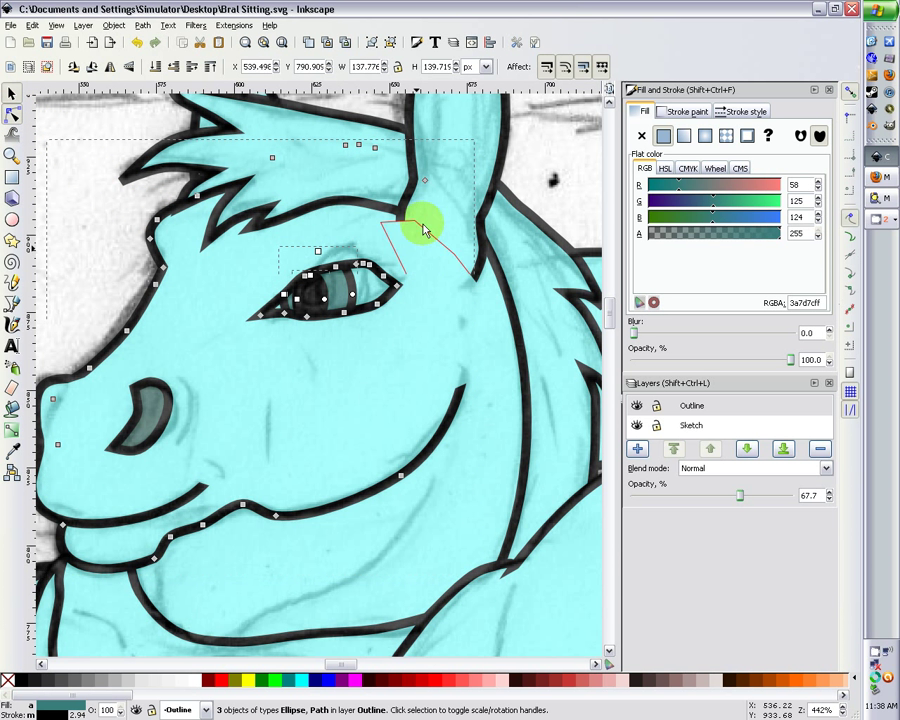
drag(425, 217, 235, 372)
click(395, 287)
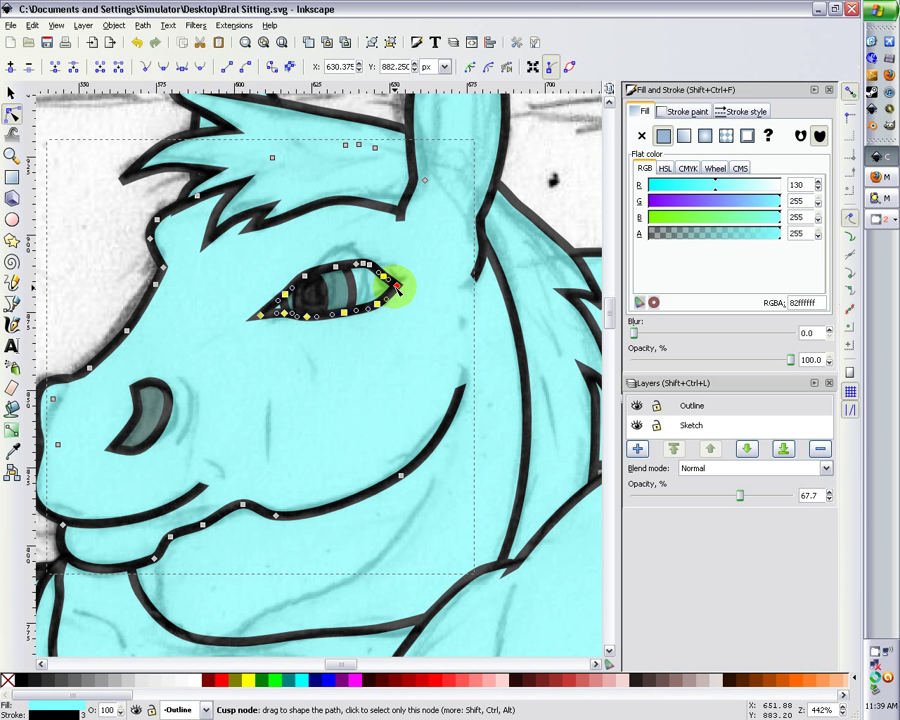
click(11, 94)
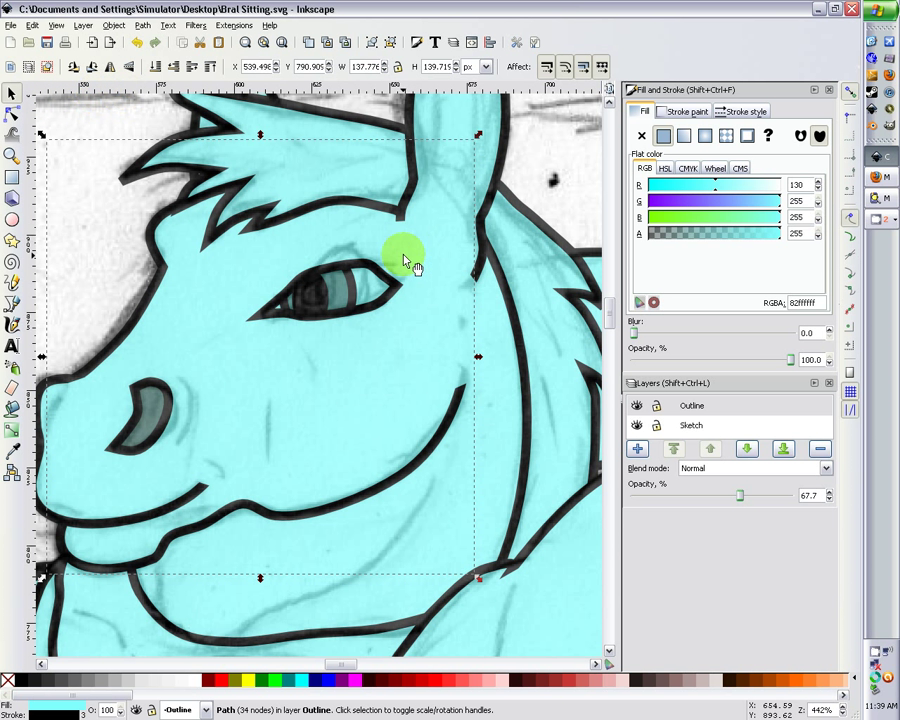
click(375, 265)
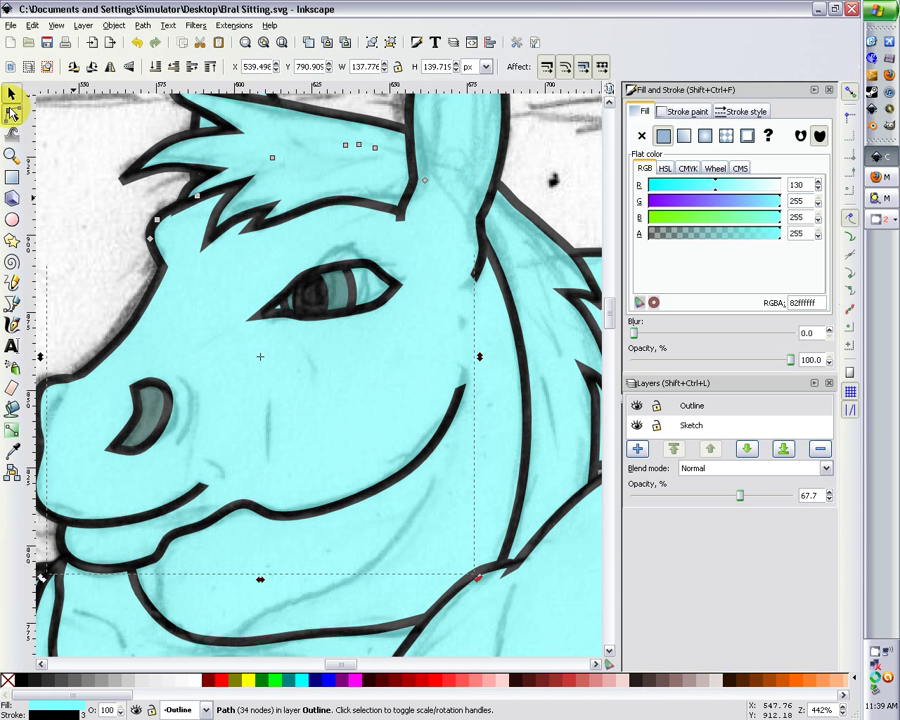
click(12, 113)
click(395, 285)
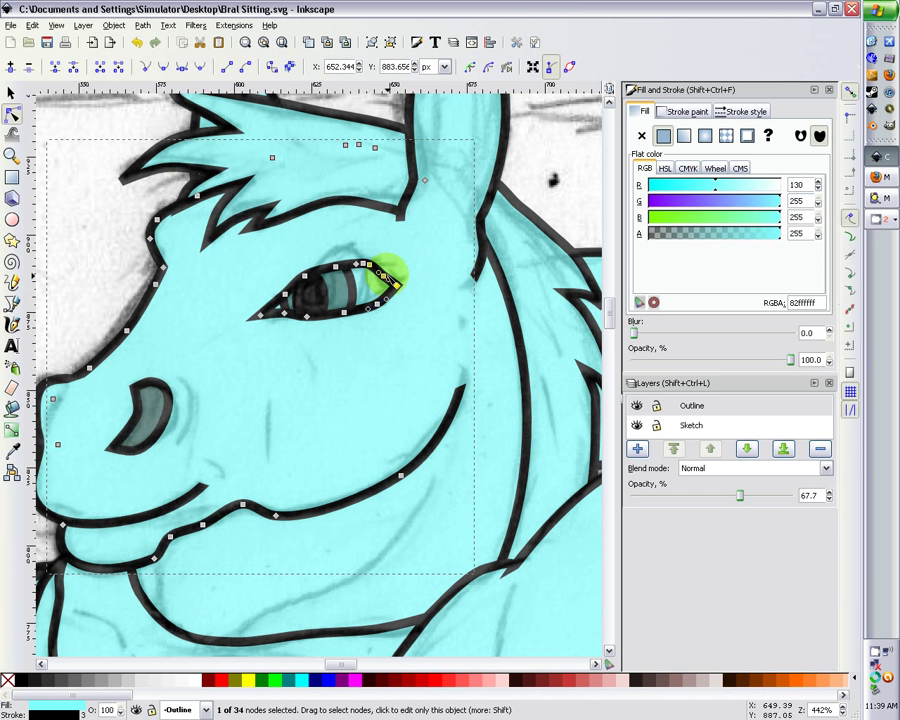
click(384, 274)
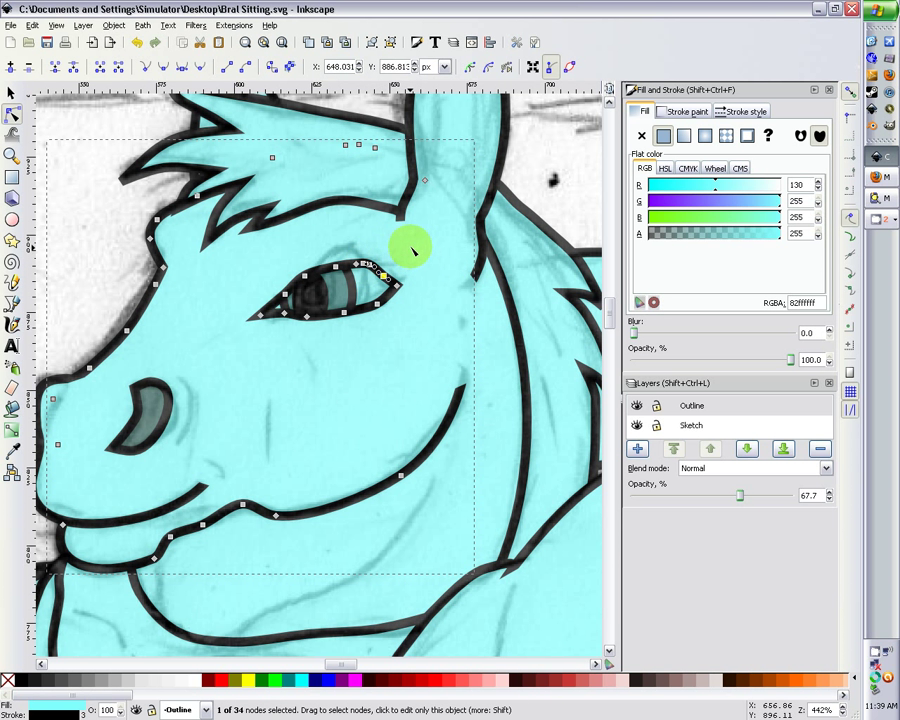
drag(410, 253, 371, 309)
click(100, 140)
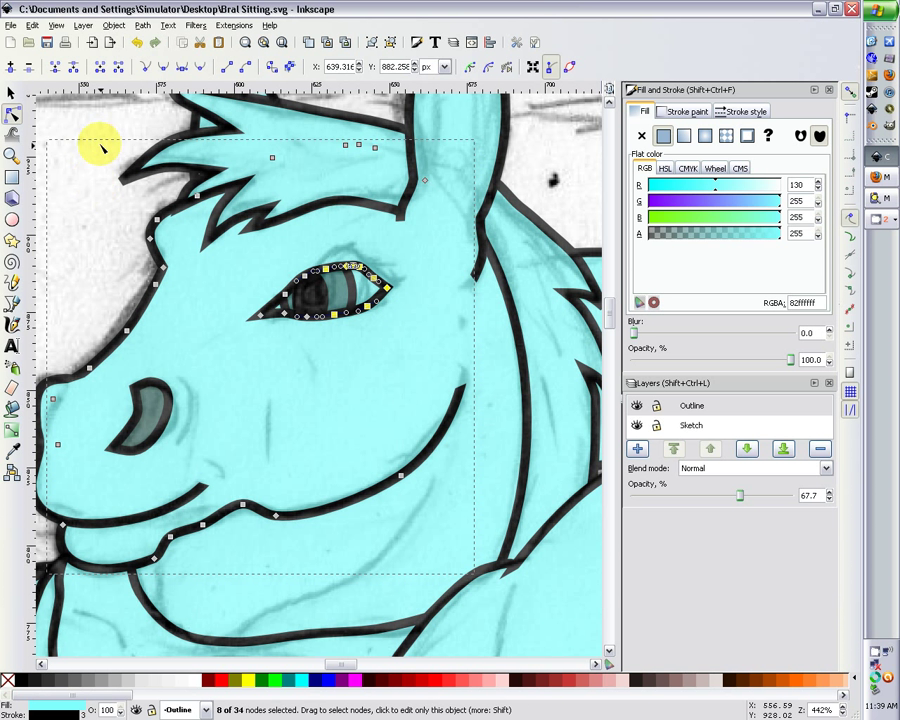
click(112, 128)
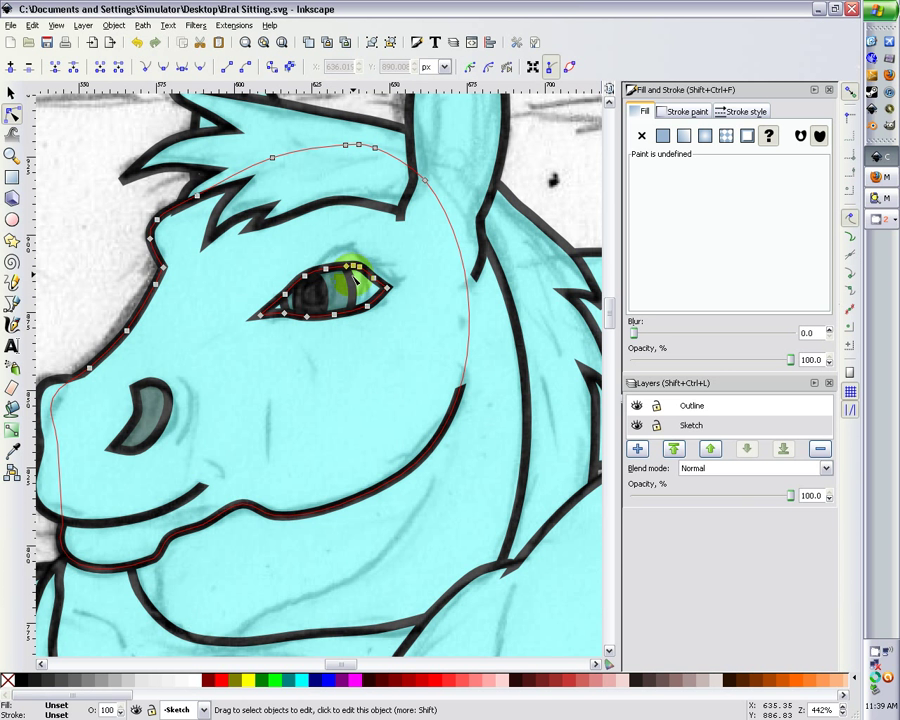
click(355, 281)
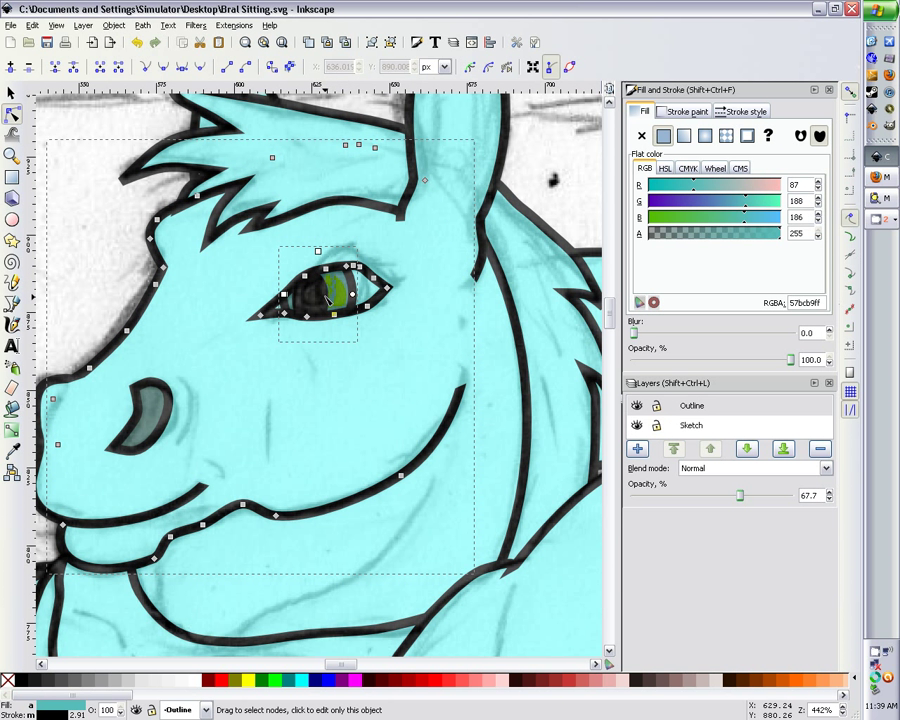
drag(396, 245, 227, 388)
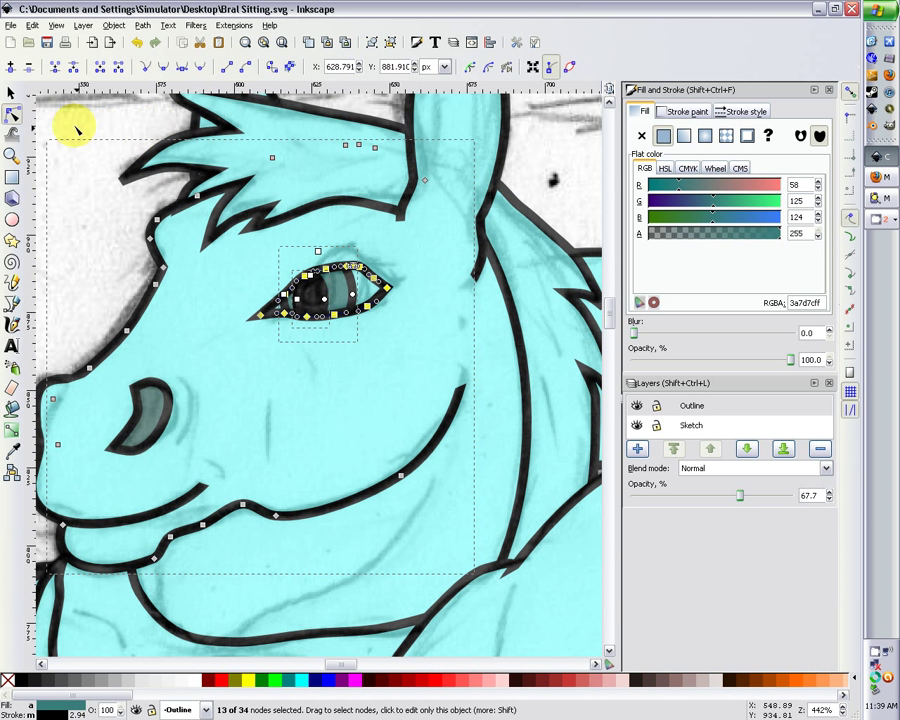
click(10, 92)
- Zoom out to show the whole cyan horse drawing on the page, with nothing selected
click(372, 150)
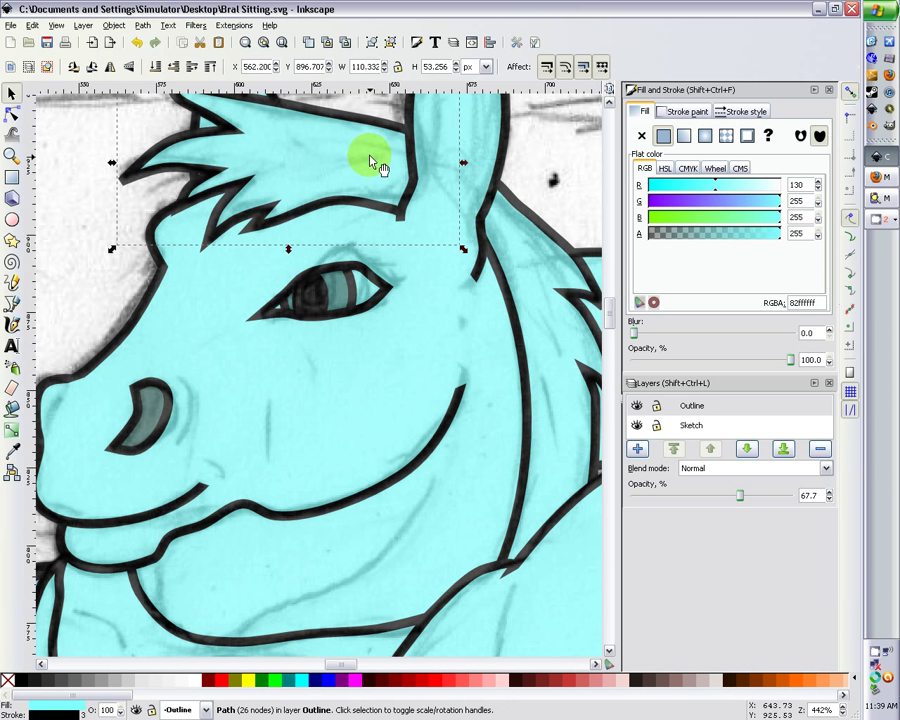
key(minus)
key(minus)
key(minus)
key(minus)
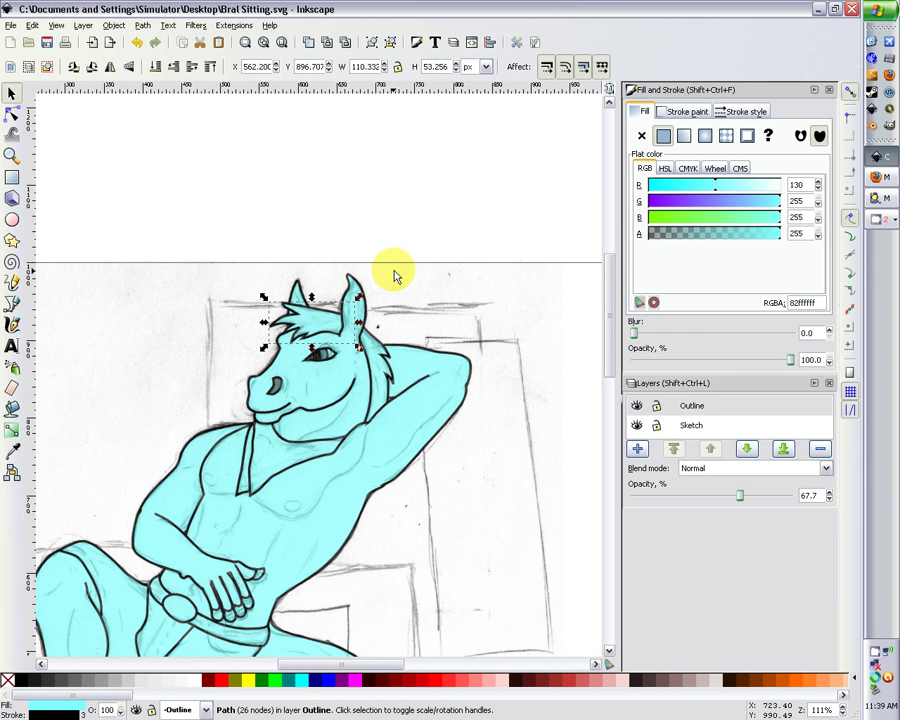
scroll(395, 276, down, 3)
ctrl+scroll(395, 276, down, 1)
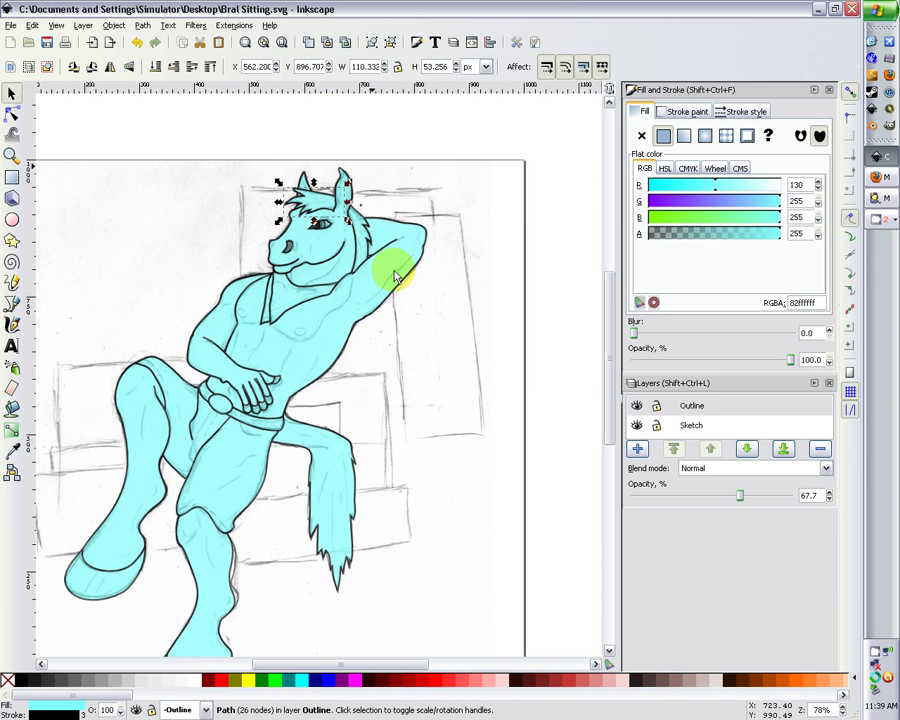
scroll(395, 276, down, 2)
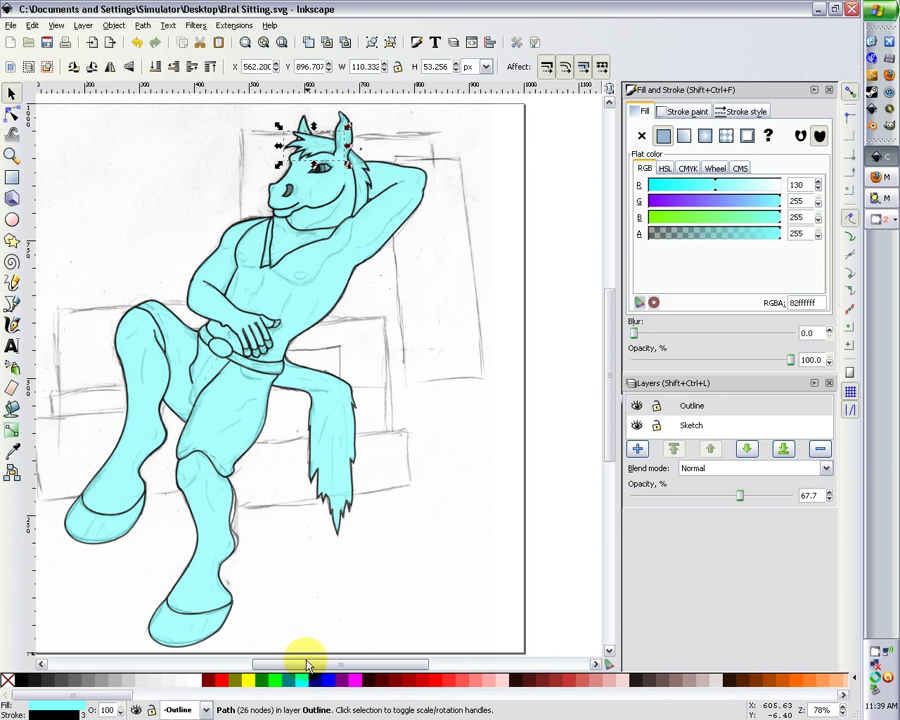
mouse_move(307, 665)
mouse_down()
mouse_move(277, 667)
mouse_move(284, 672)
mouse_up()
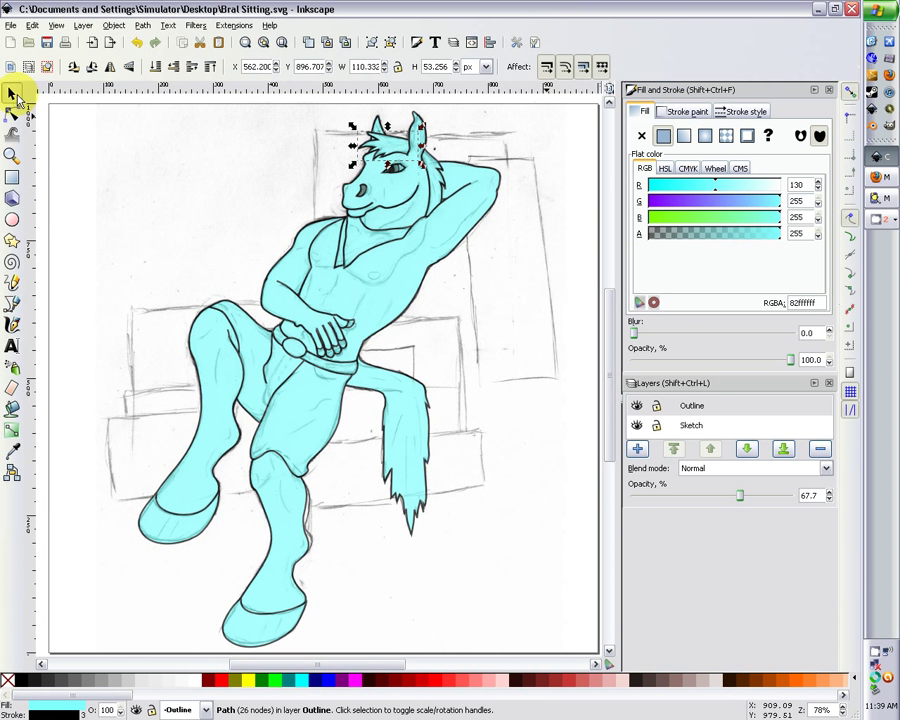
click(77, 142)
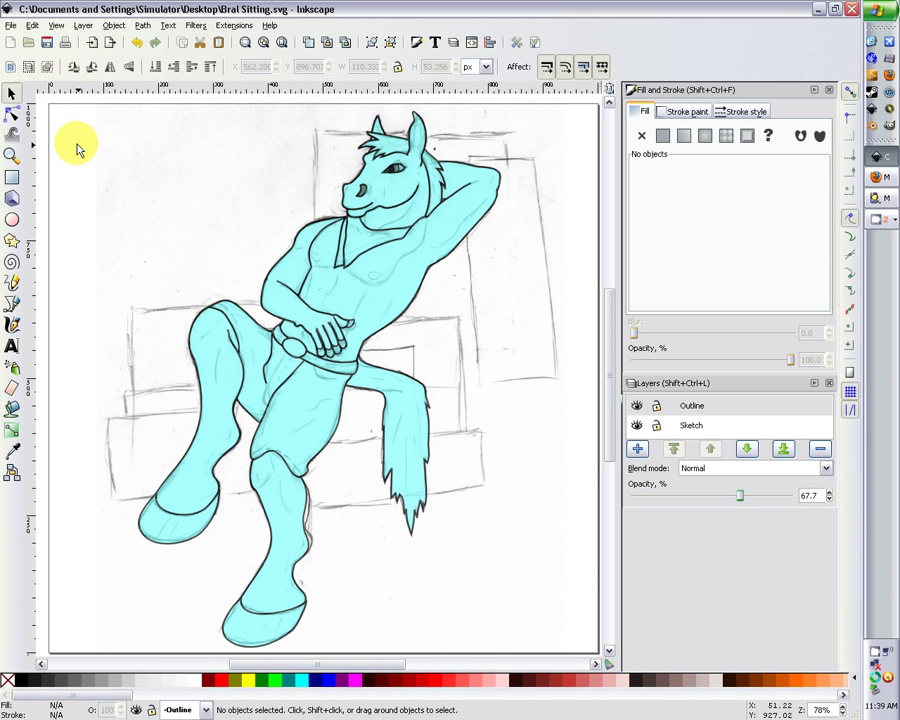
- Preview the drawing by hiding and reshowing the Sketch layer, then bring CamStudio forward
click(636, 426)
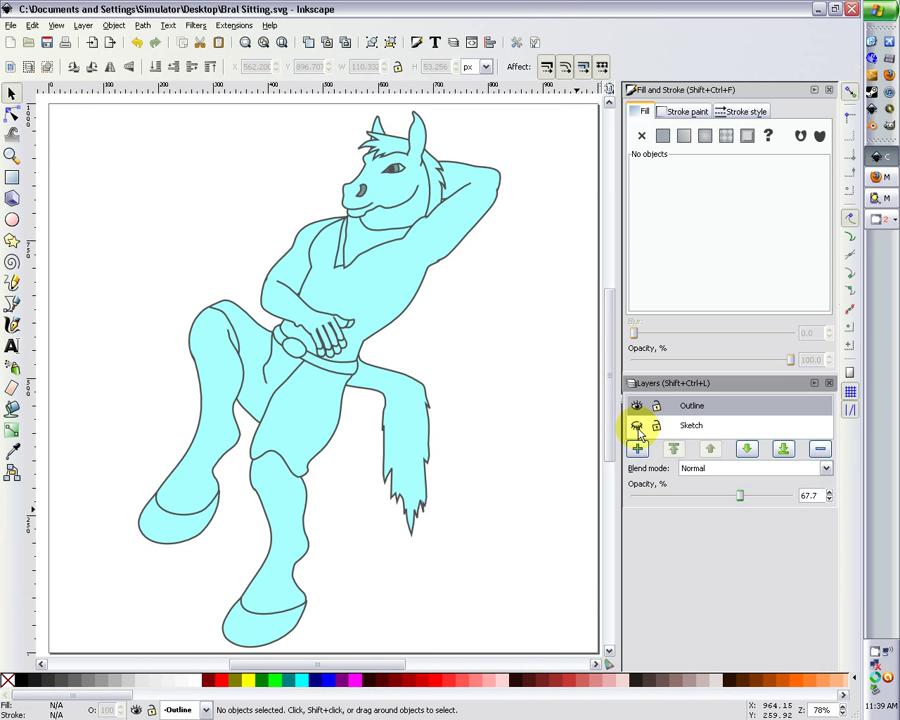
click(637, 427)
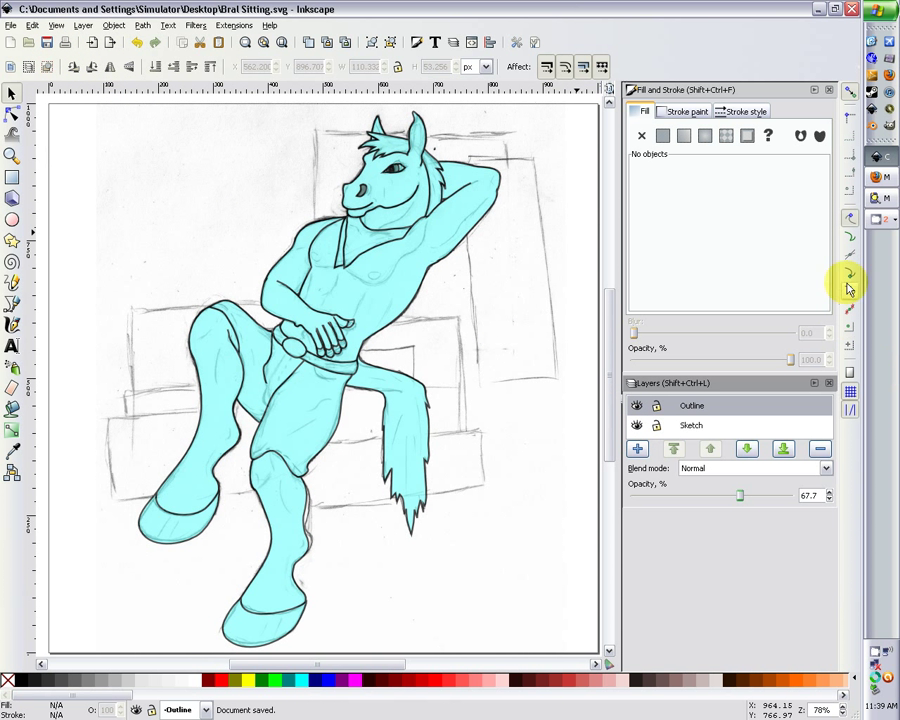
click(880, 219)
click(862, 257)
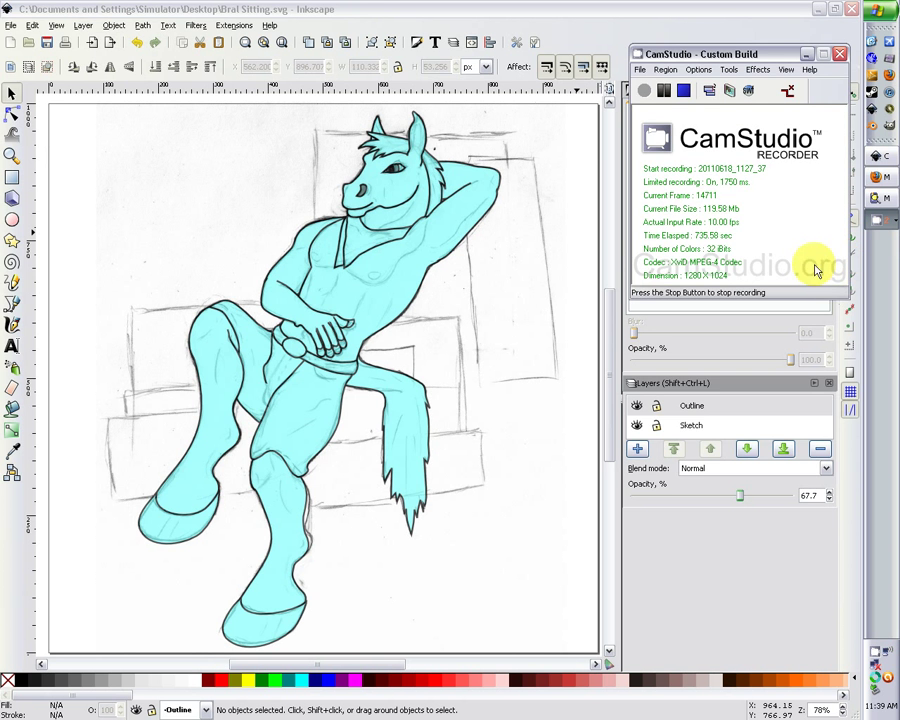